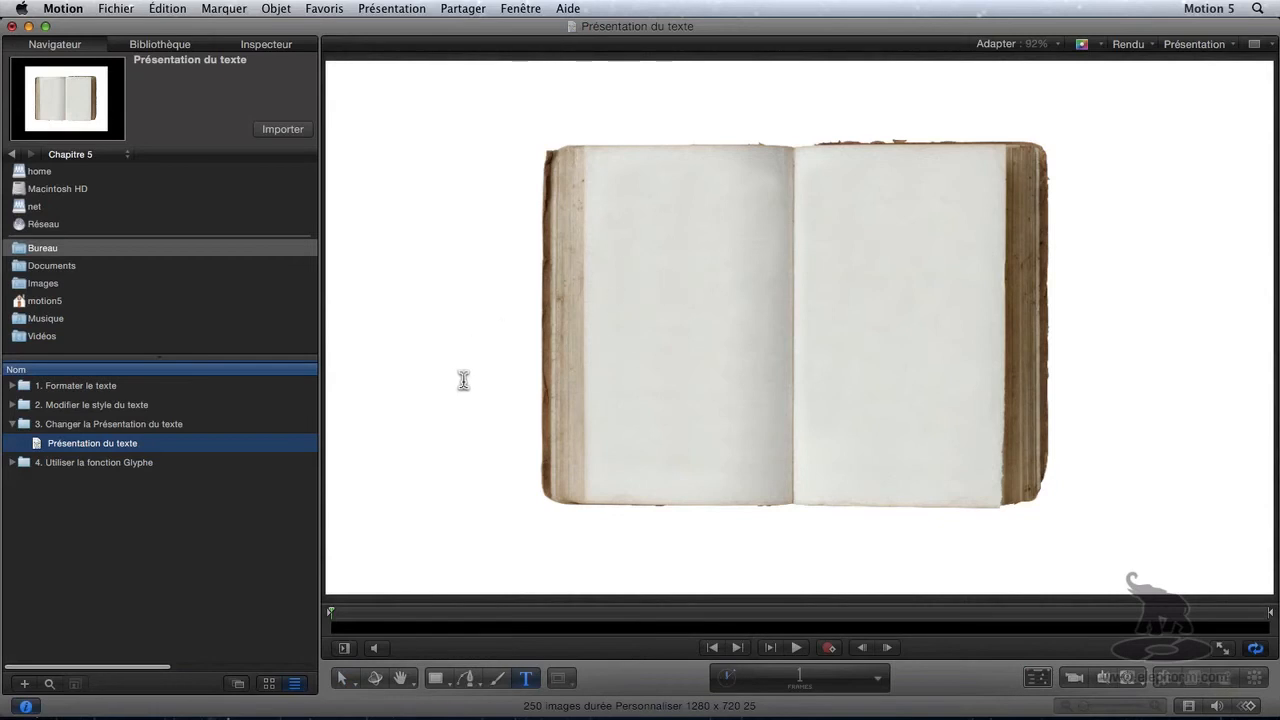
Show the HUD, start a text object on the book's left page and set its colour to black.
key(F7)
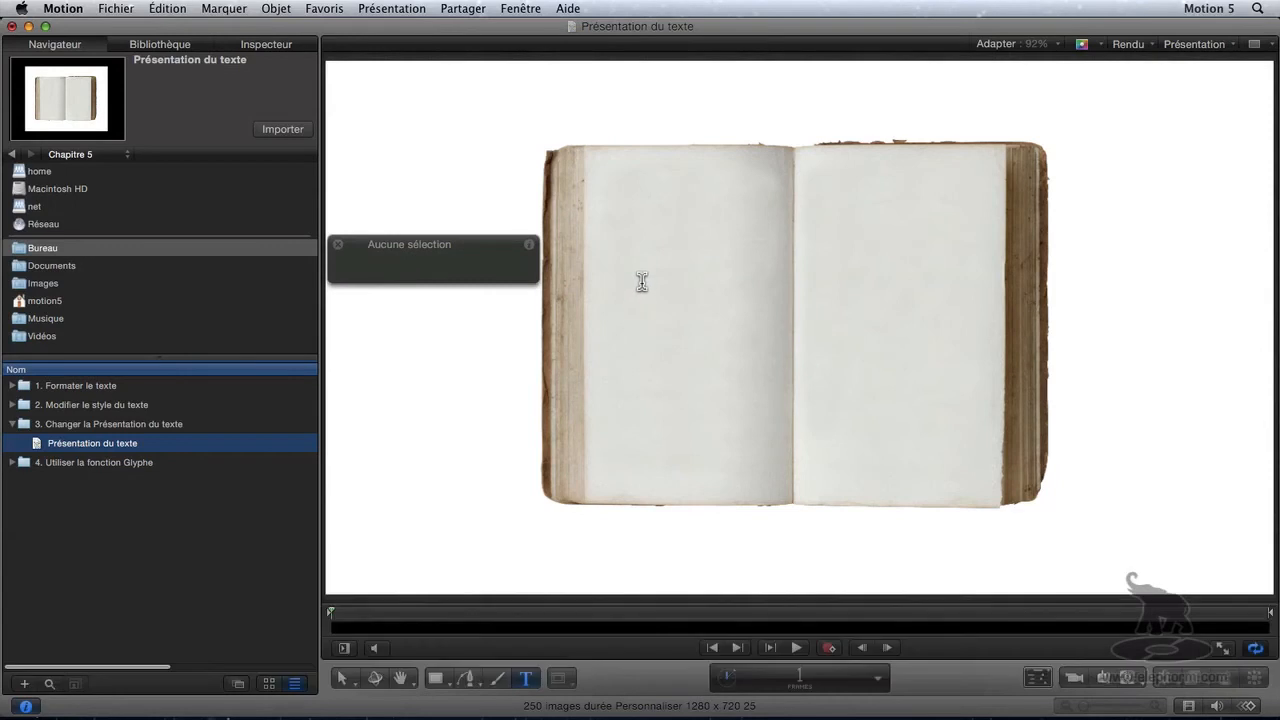
click(642, 282)
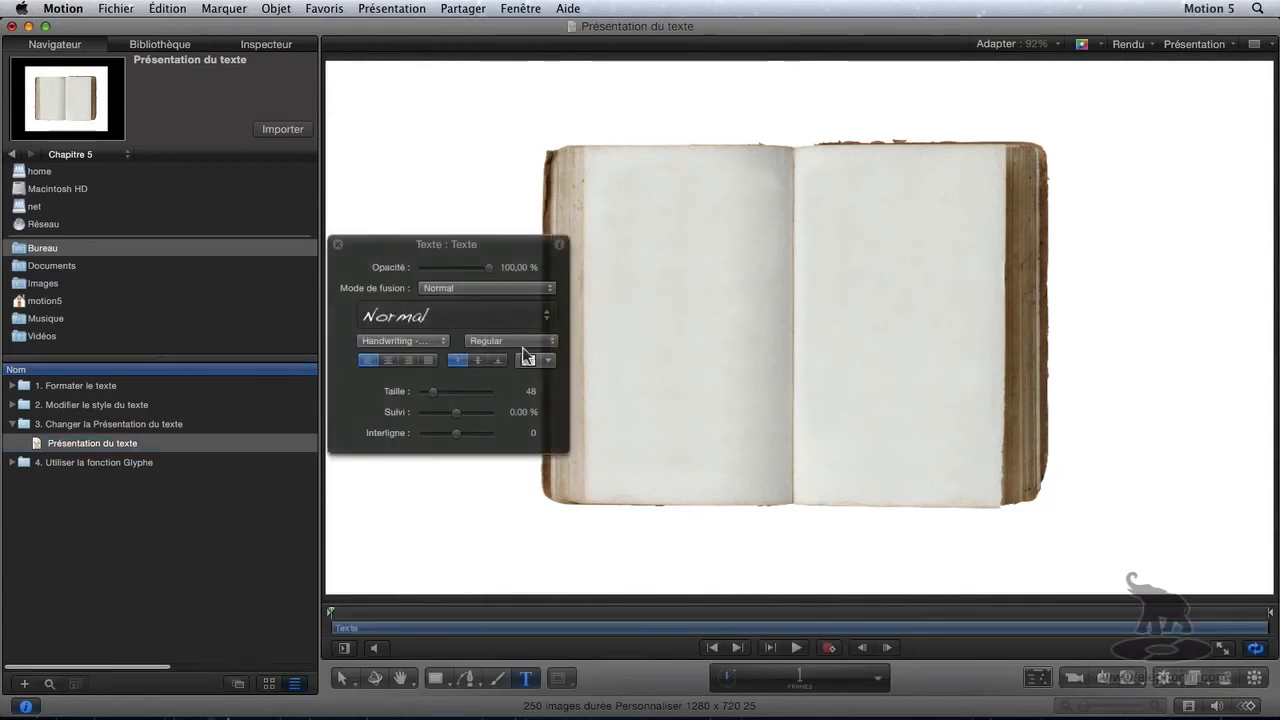
click(528, 359)
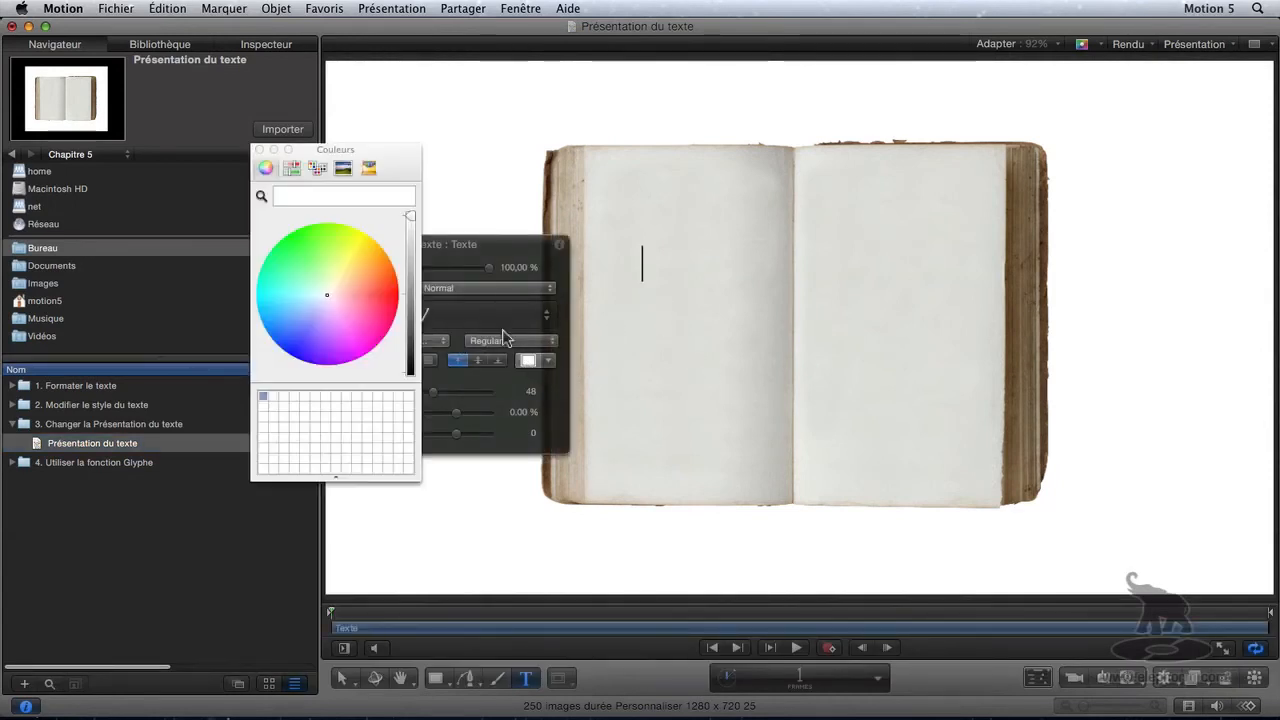
click(323, 298)
drag(411, 217, 411, 368)
click(259, 149)
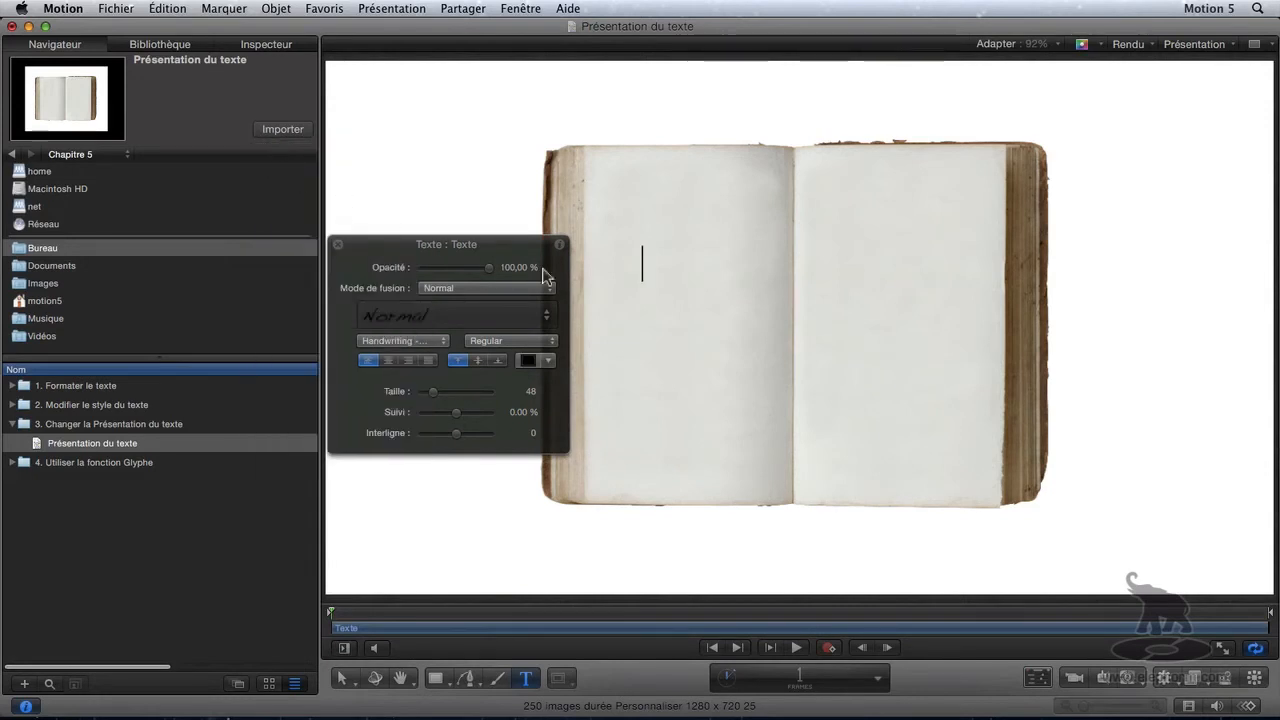
Enter the trial line "mfglkfmlgk", finish editing and move the text slightly lower on the book.
text(mfglkfmlgk)
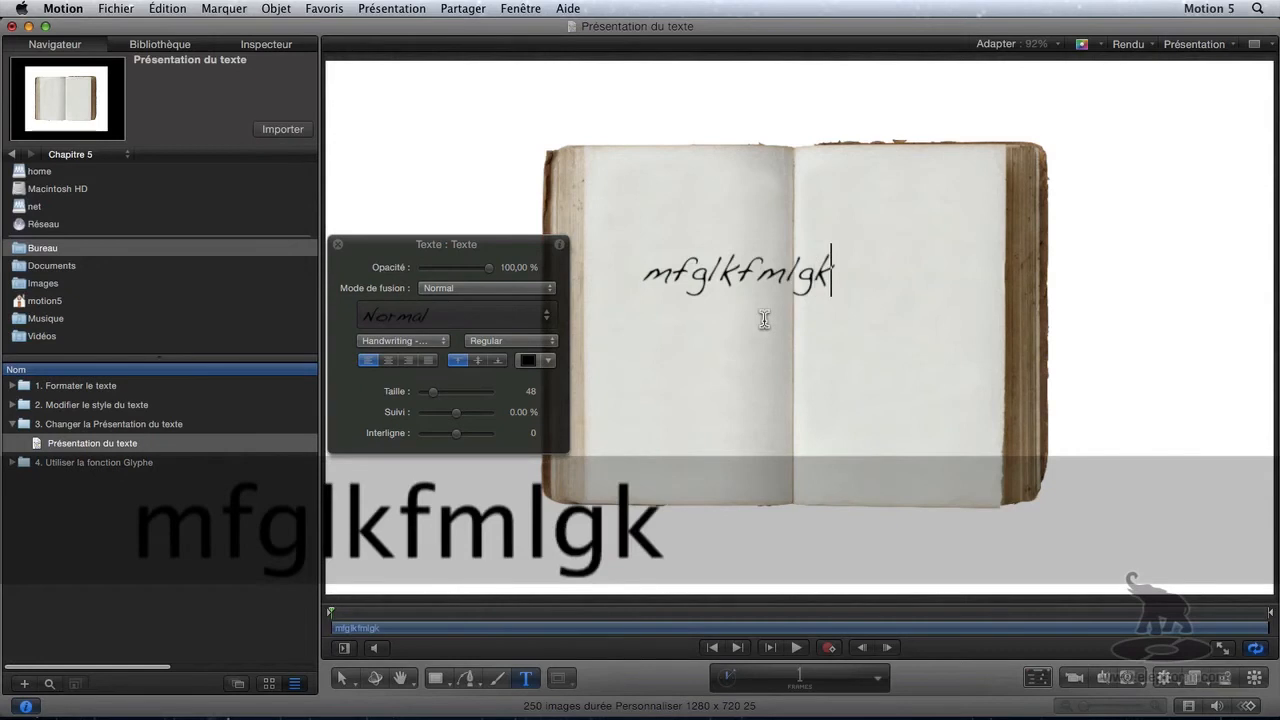
key(Escape)
drag(727, 267, 735, 292)
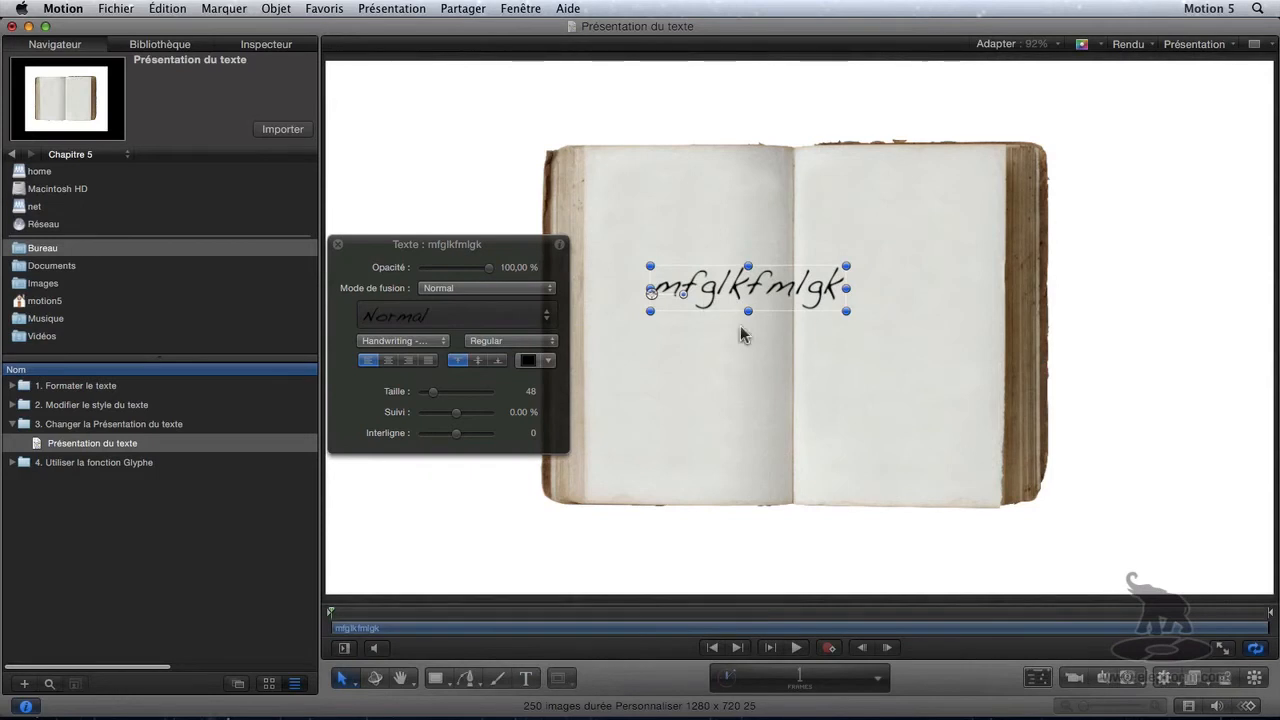
Add a second line reading "dfdfkjdlkfjdl" to the trial text and delete the whole text object.
double_click(836, 292)
click(838, 292)
key(Return)
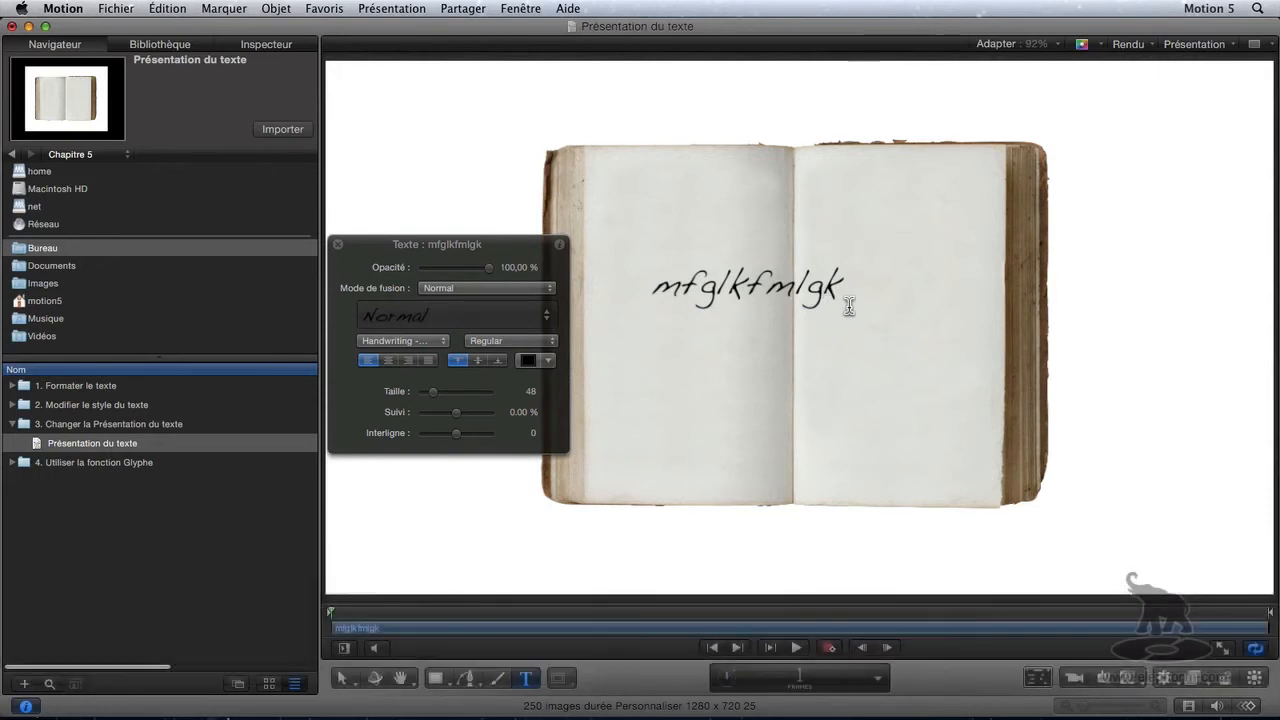
text(dfdfkjdlfkjdl)
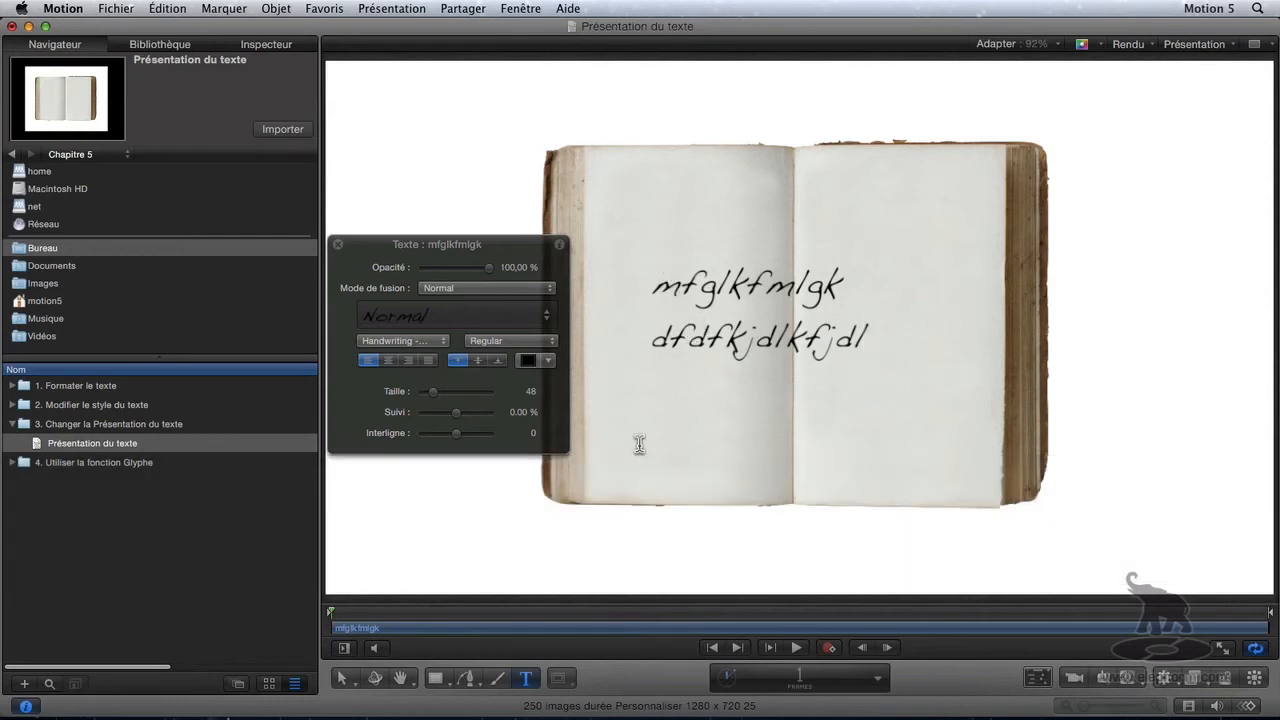
key(Escape)
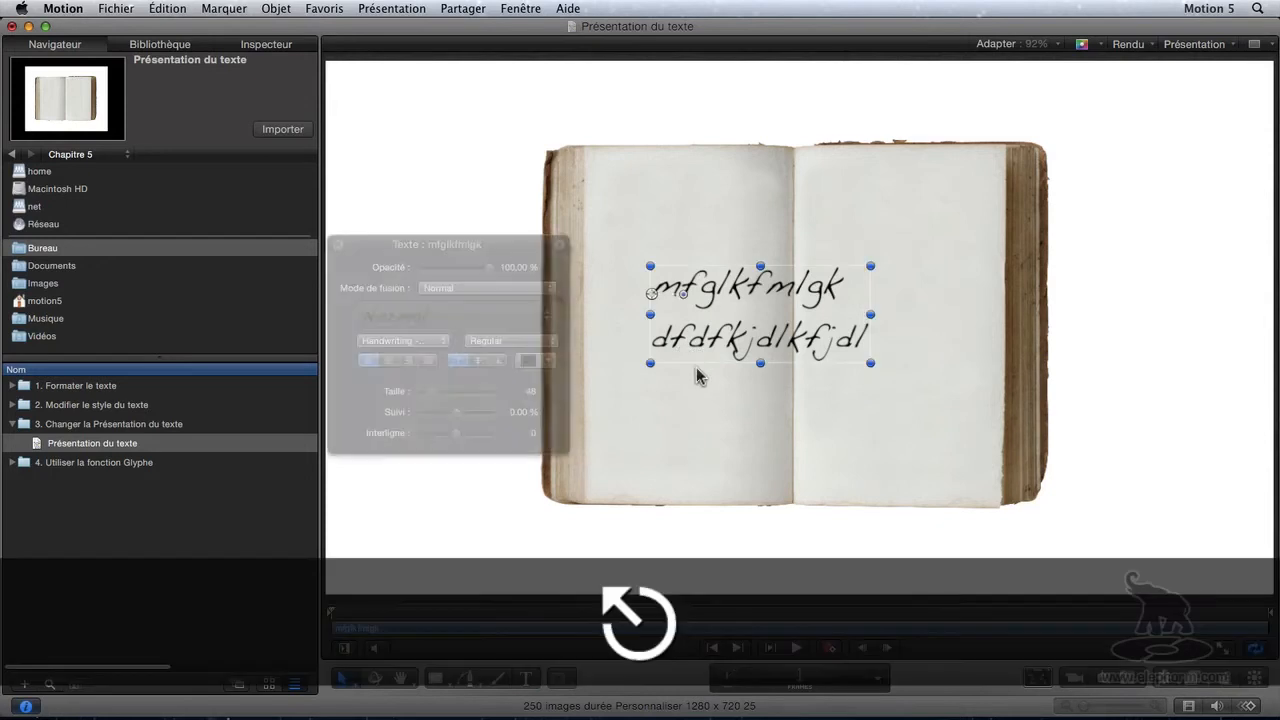
key(Delete)
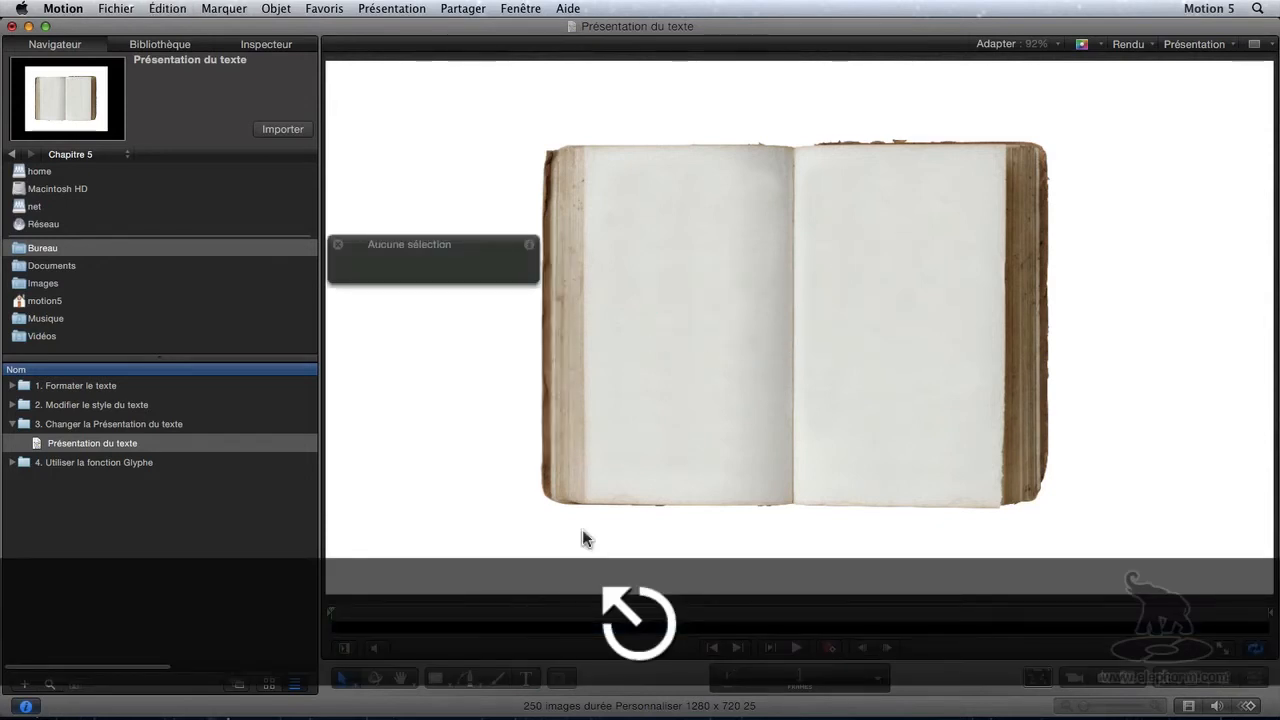
Draw a paragraph text area covering the book's left page and choose the Handwriting - Dakota font for it.
click(528, 680)
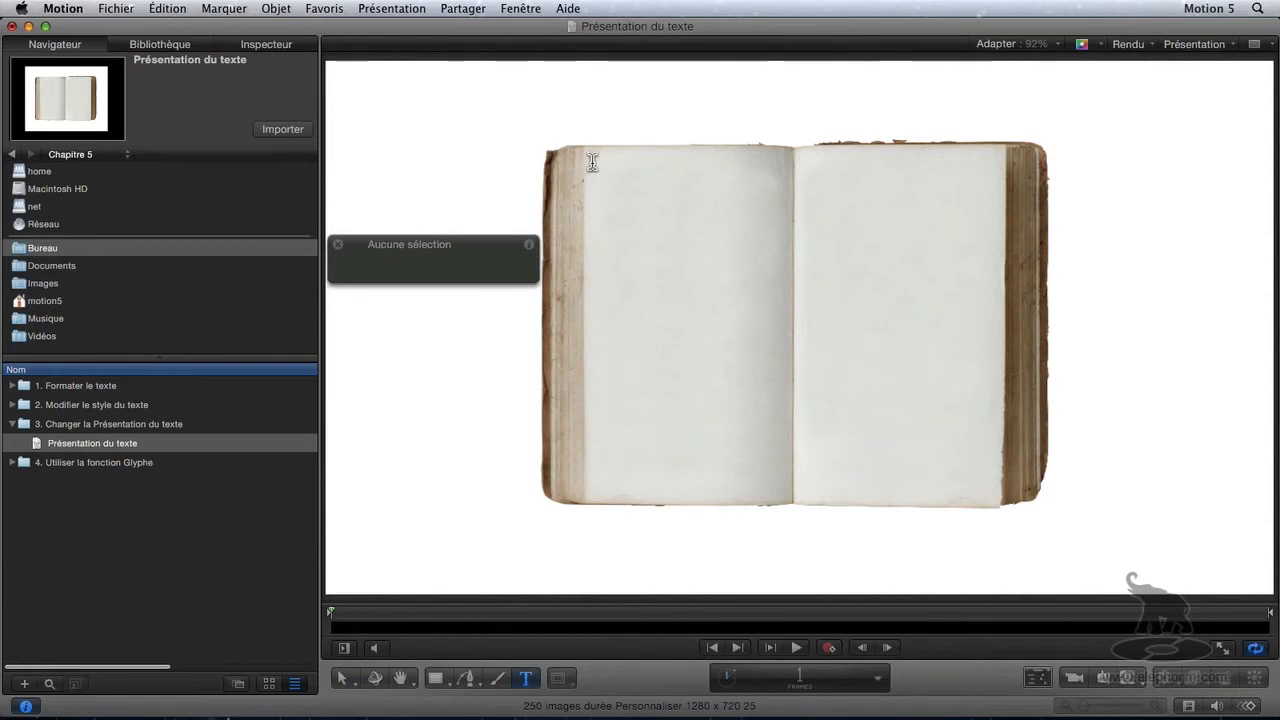
drag(588, 155, 786, 491)
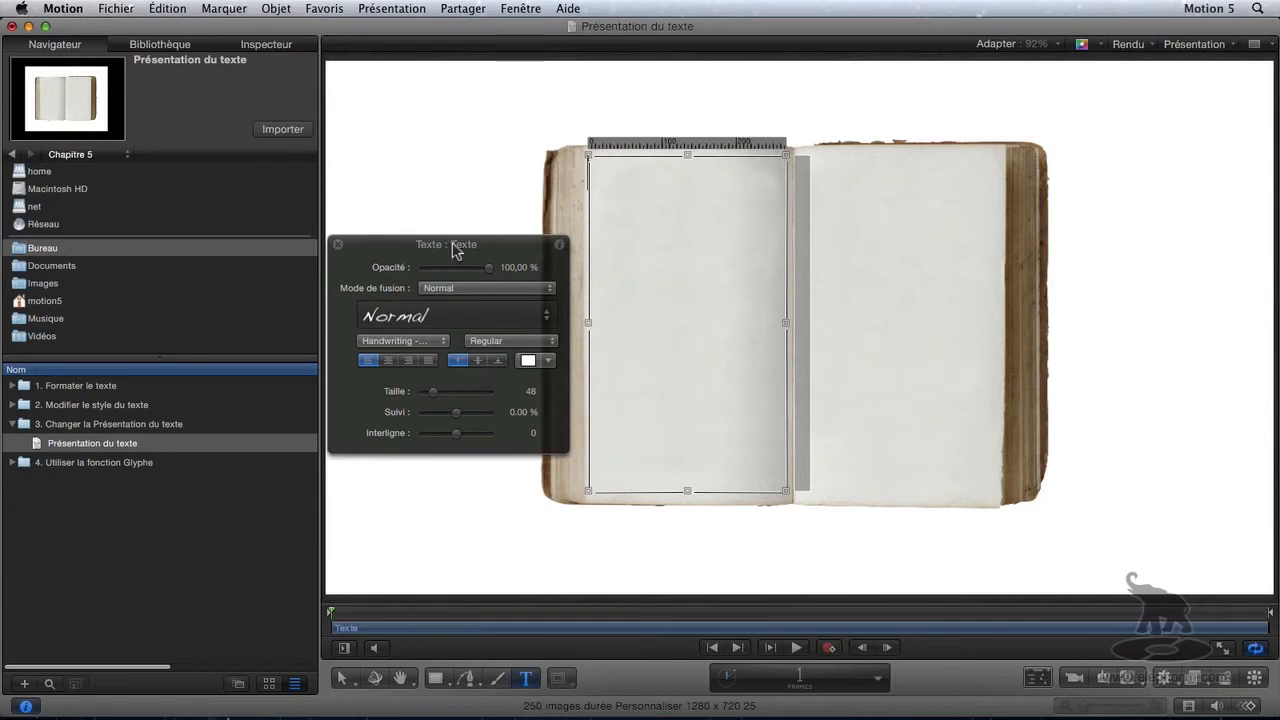
drag(459, 250, 437, 201)
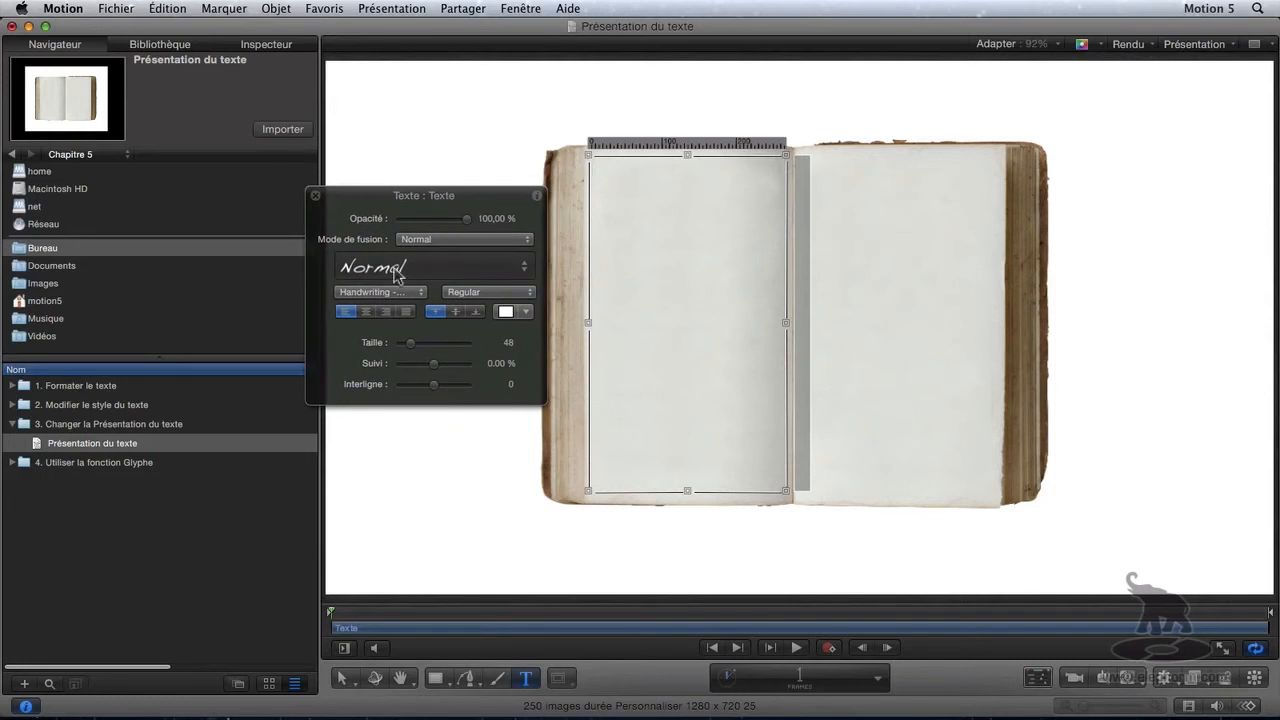
click(393, 298)
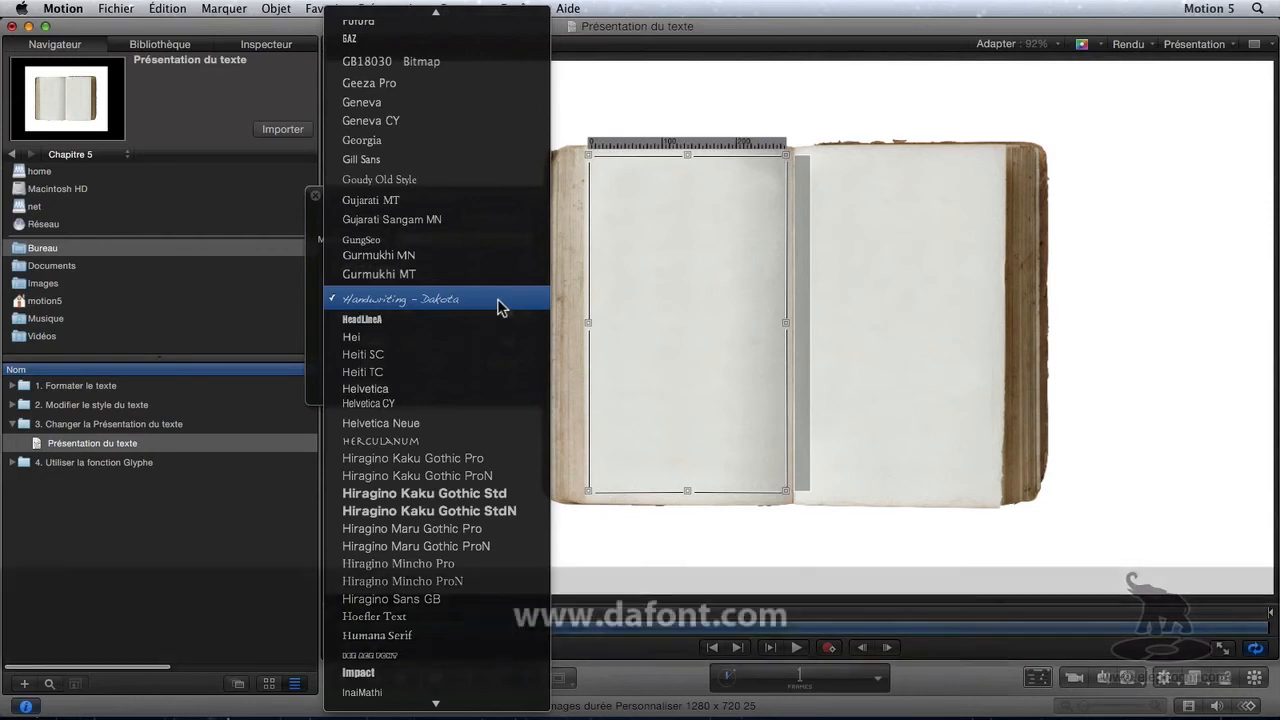
click(497, 302)
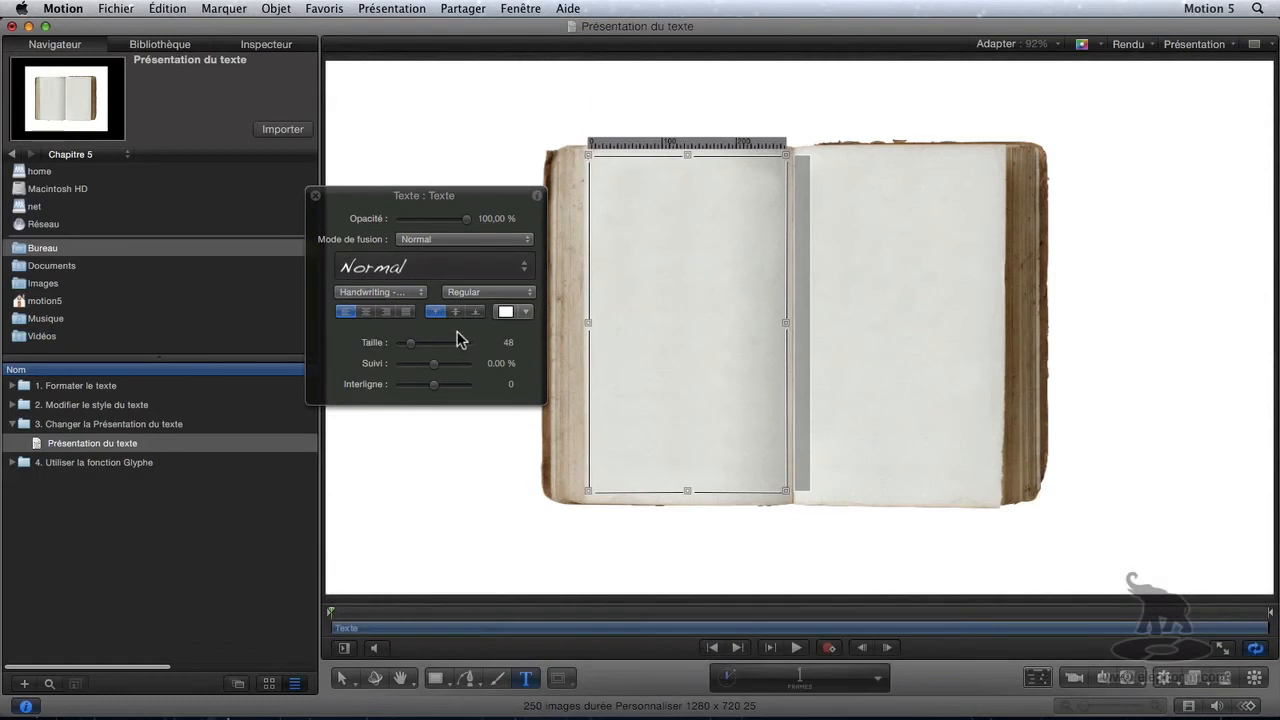
Set the text area's colour to black and show its format settings in the Inspector.
click(506, 312)
drag(411, 265, 410, 380)
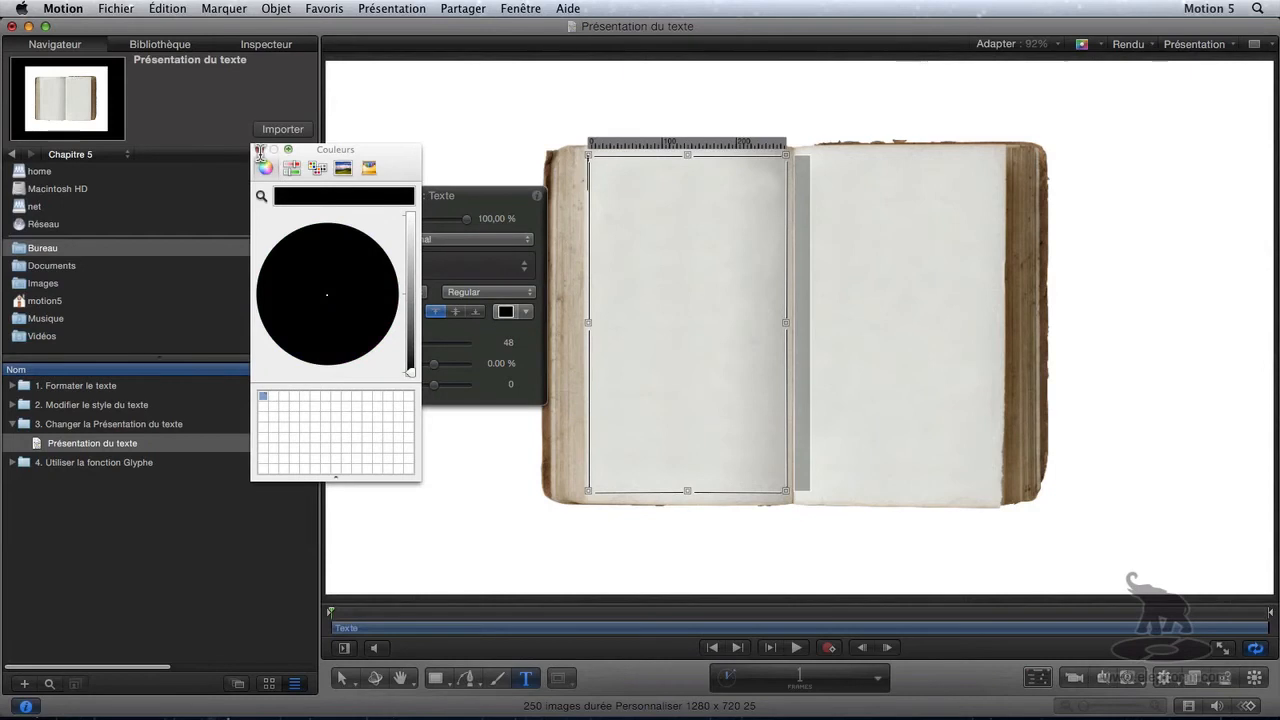
click(260, 150)
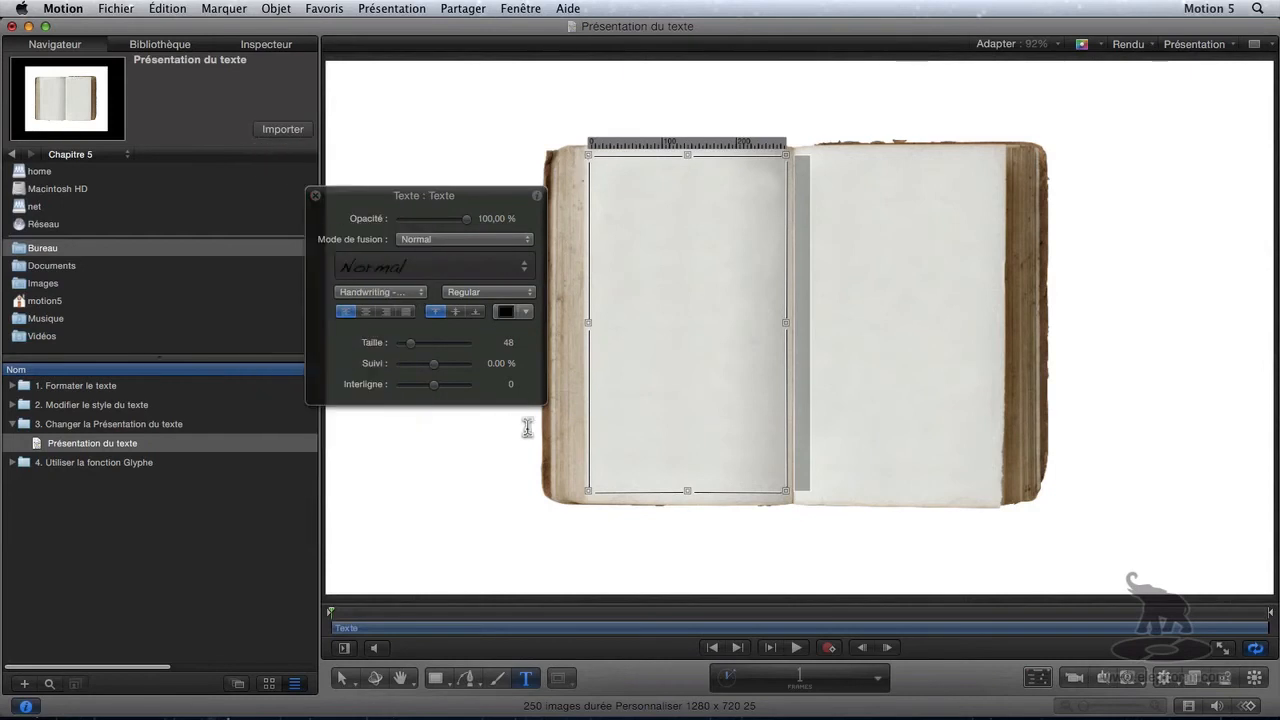
click(266, 46)
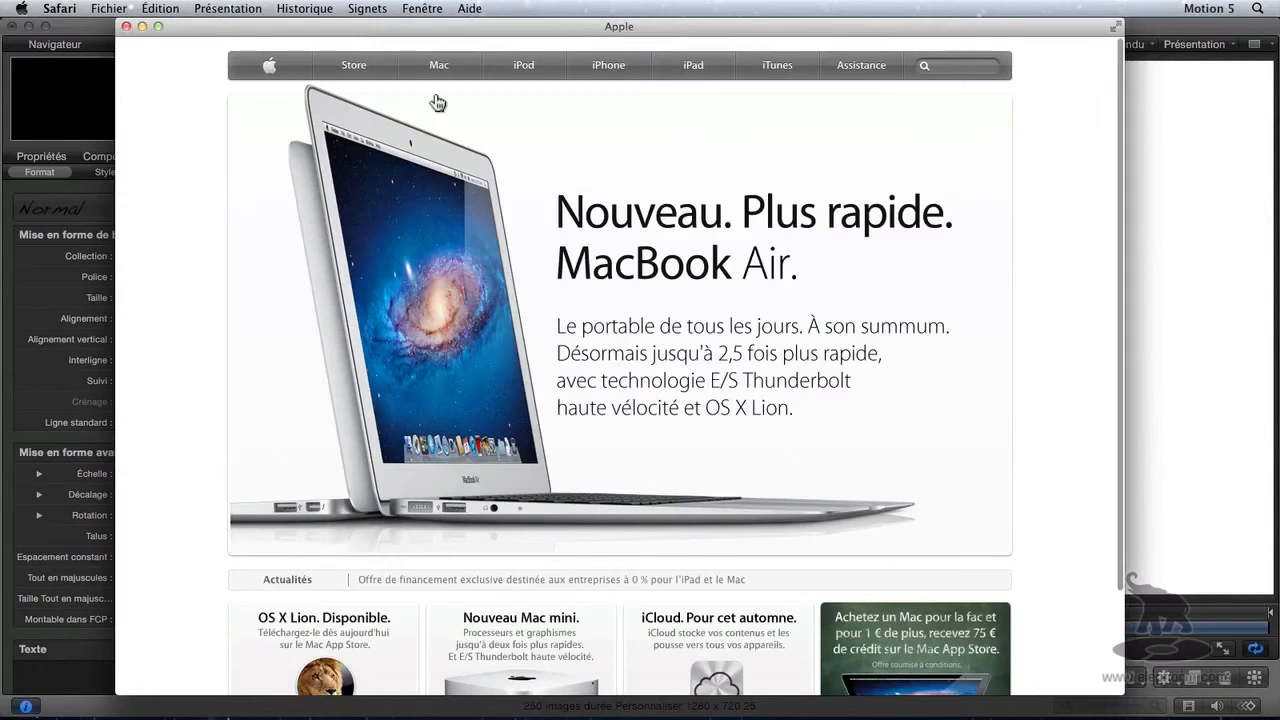
Switch to Safari and open Apple's Motion 5 page by way of the Mac applications and Final Cut Pro X pages.
click(441, 72)
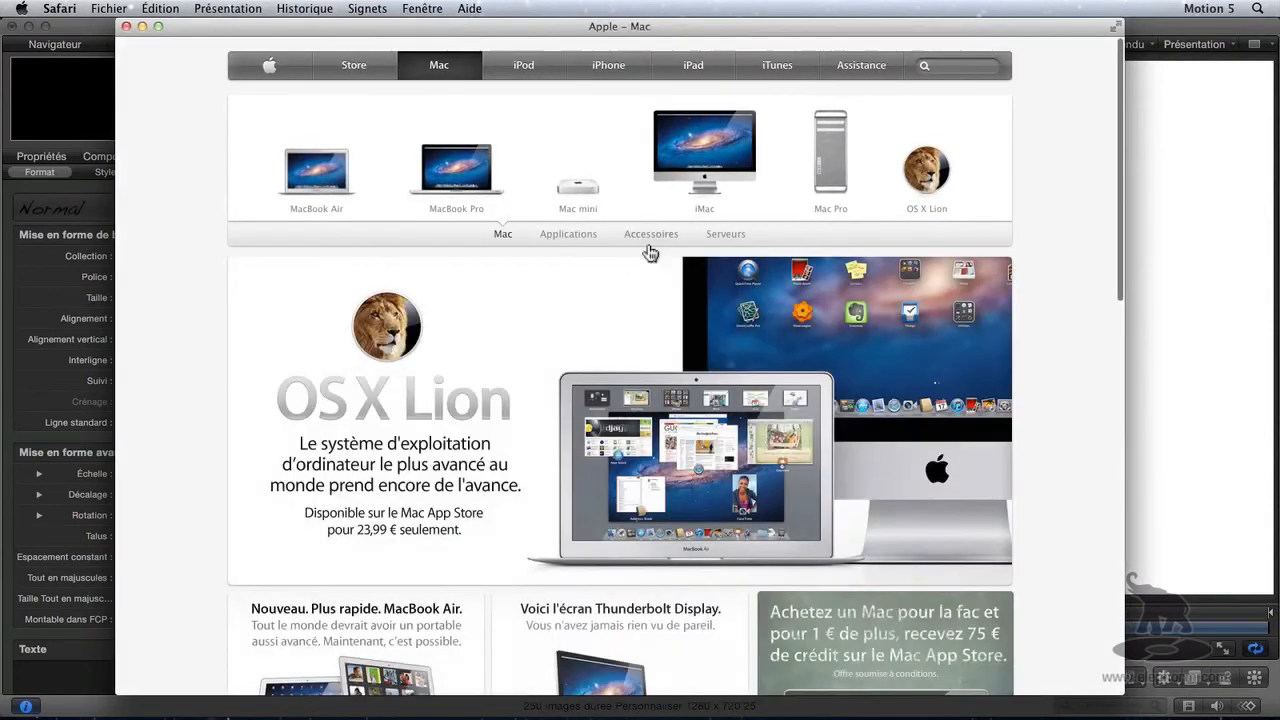
click(568, 235)
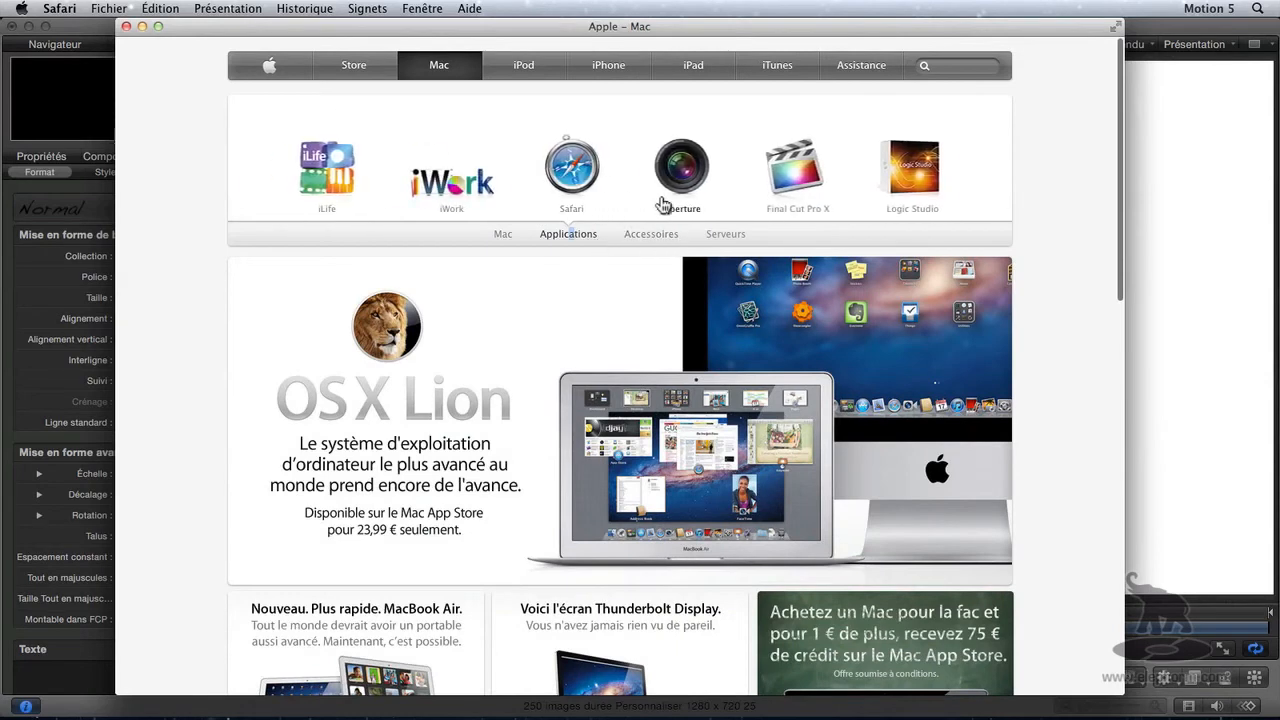
click(781, 185)
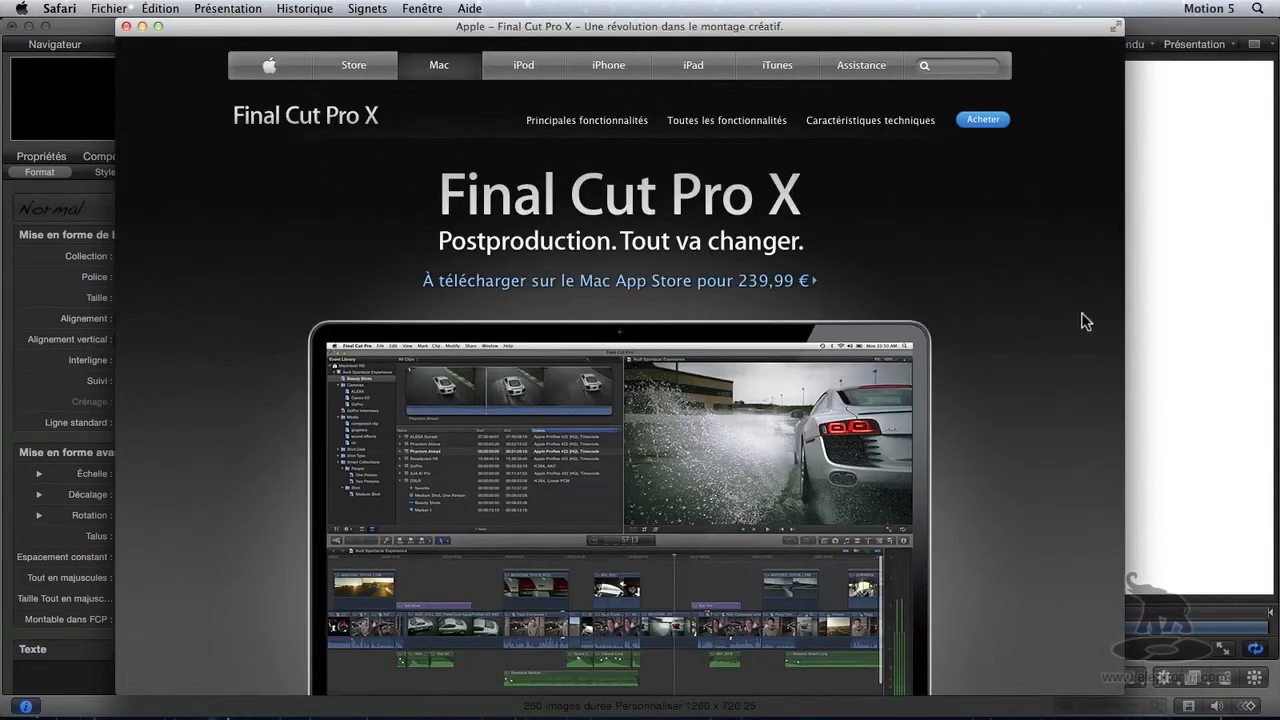
scroll(1120, 328, down, 10)
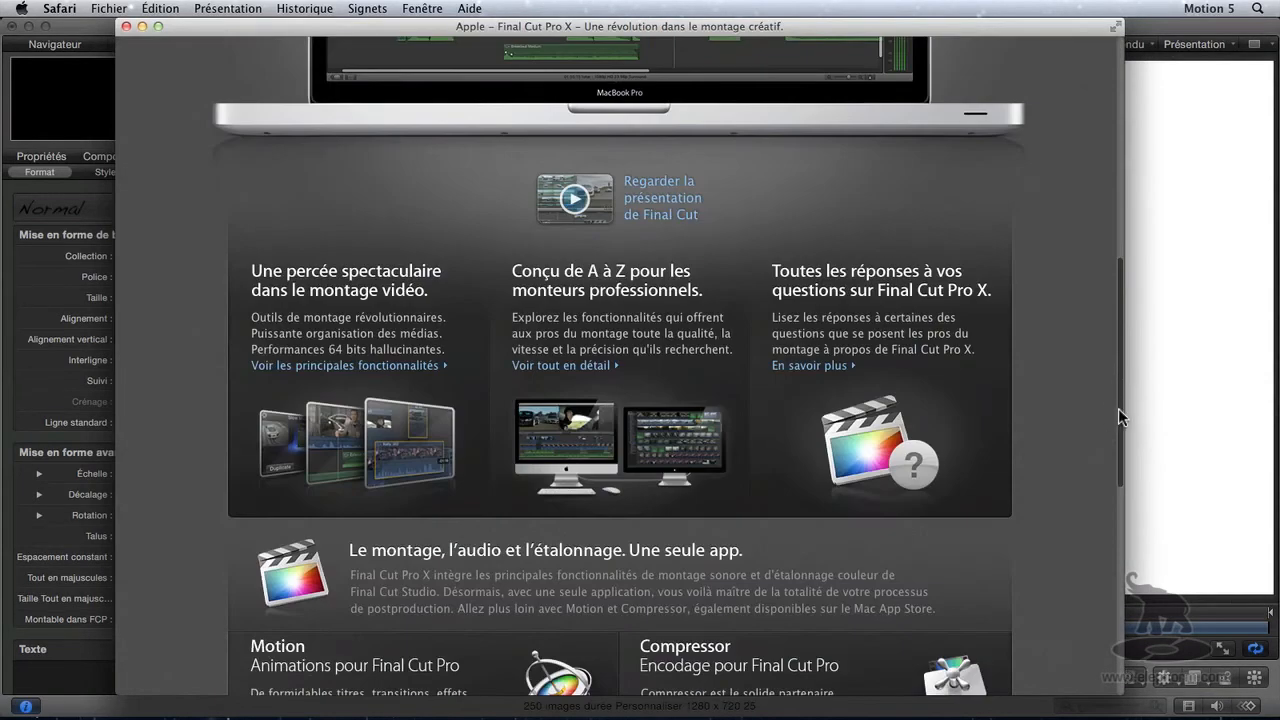
scroll(1117, 407, down, 6)
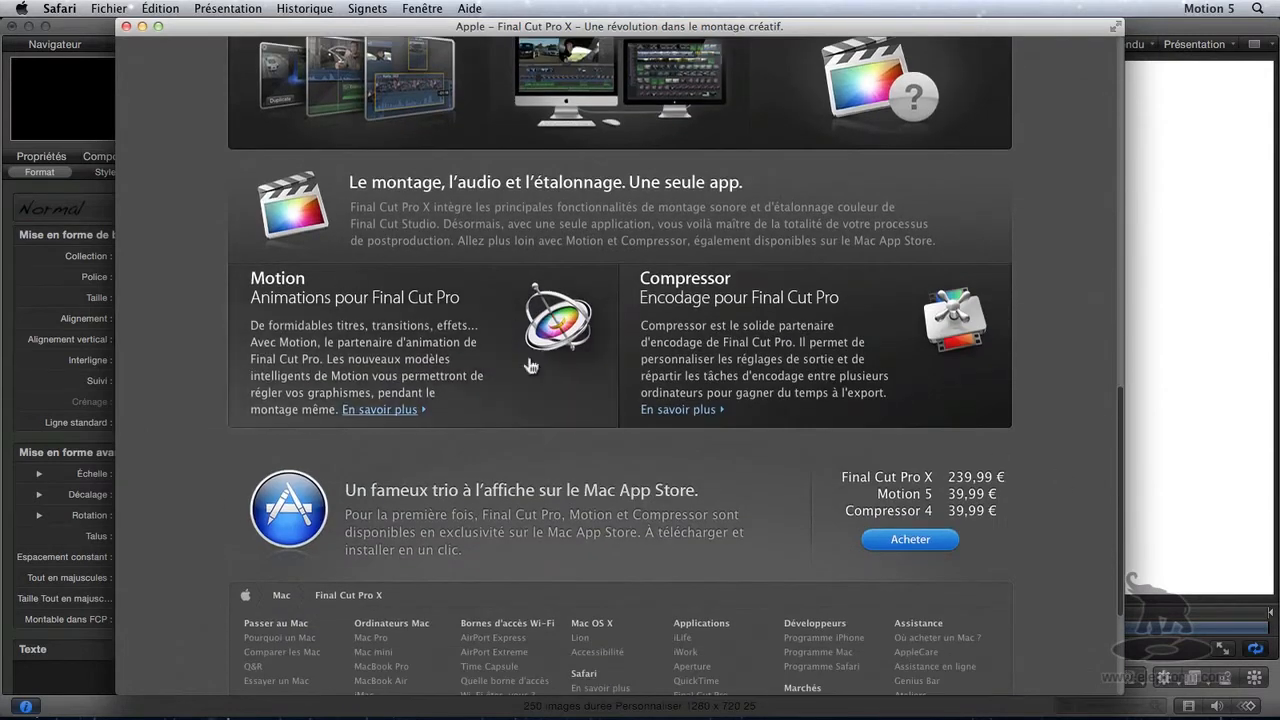
click(404, 412)
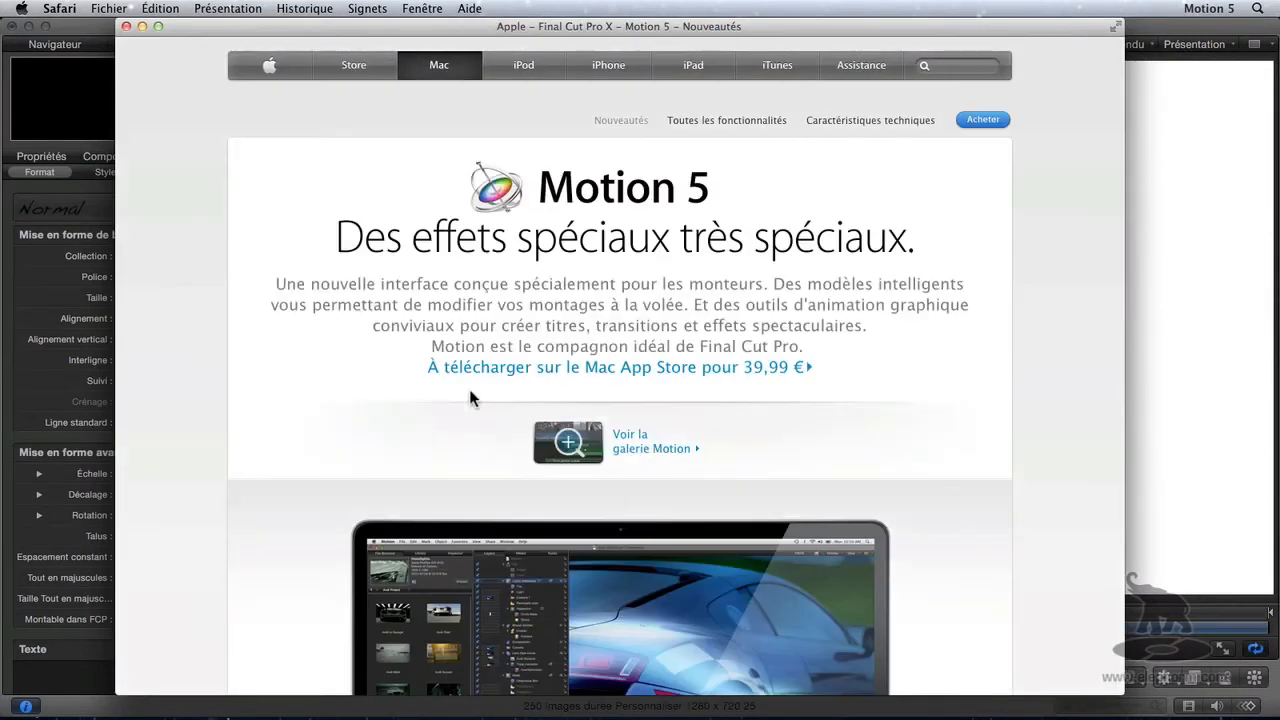
Copy the introductory paragraph from the Motion 5 page and paste it into the left page's text area in Motion.
drag(803, 347, 272, 287)
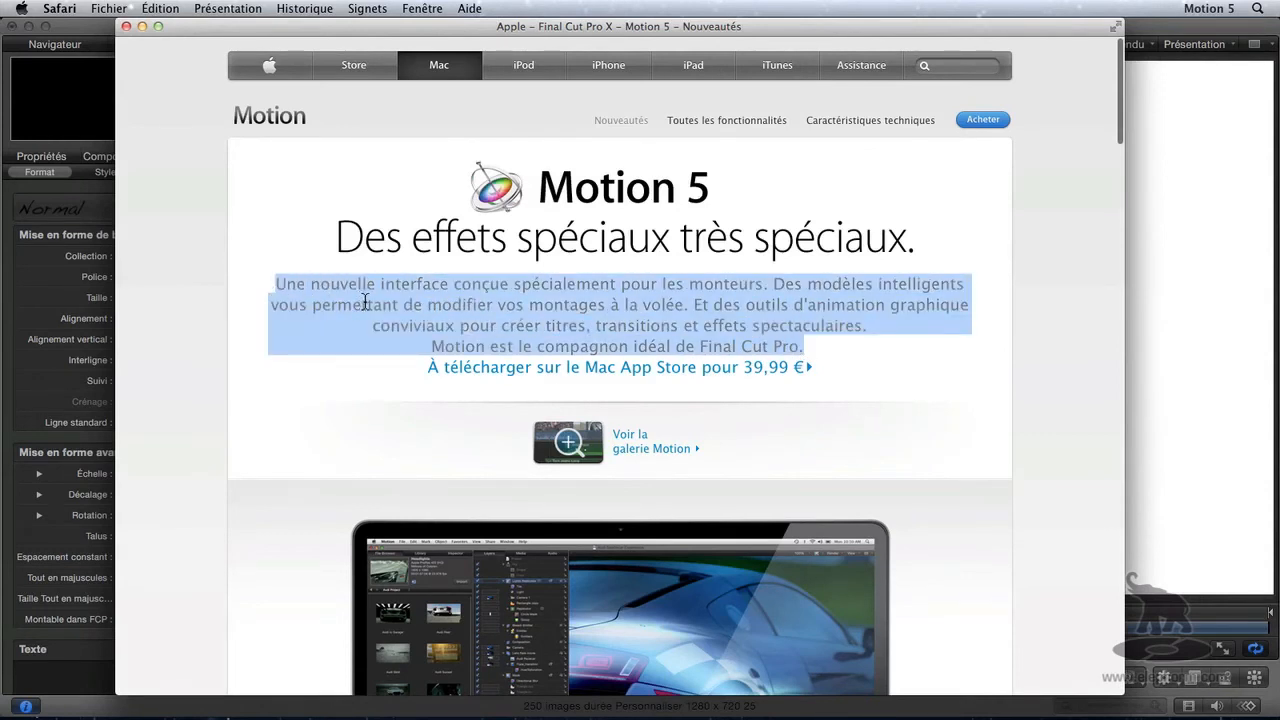
key(super+c)
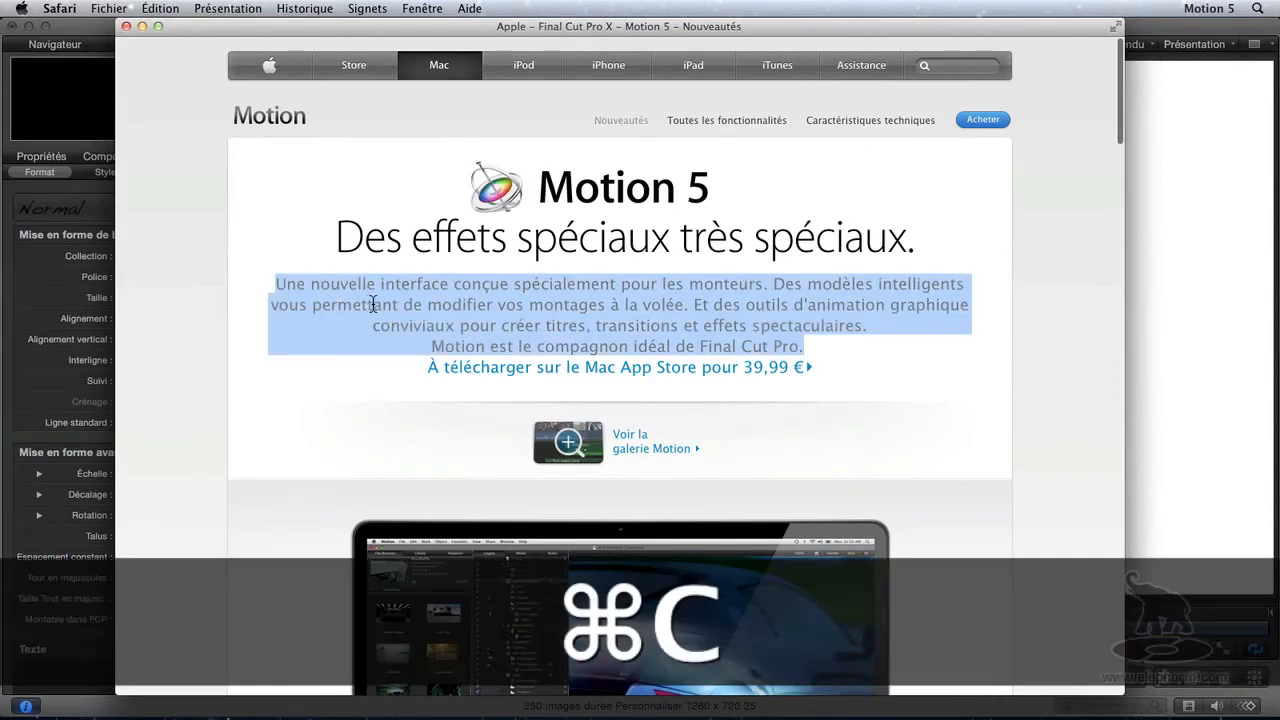
click(127, 28)
click(115, 673)
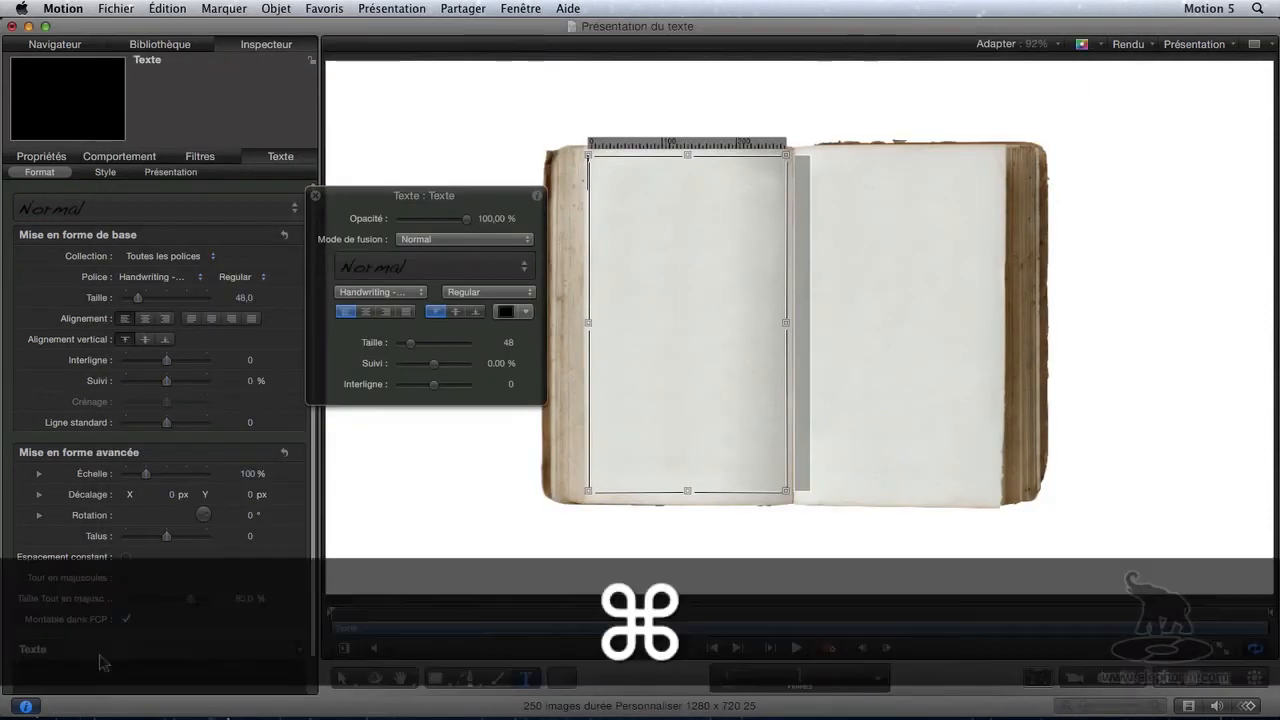
key(super+v)
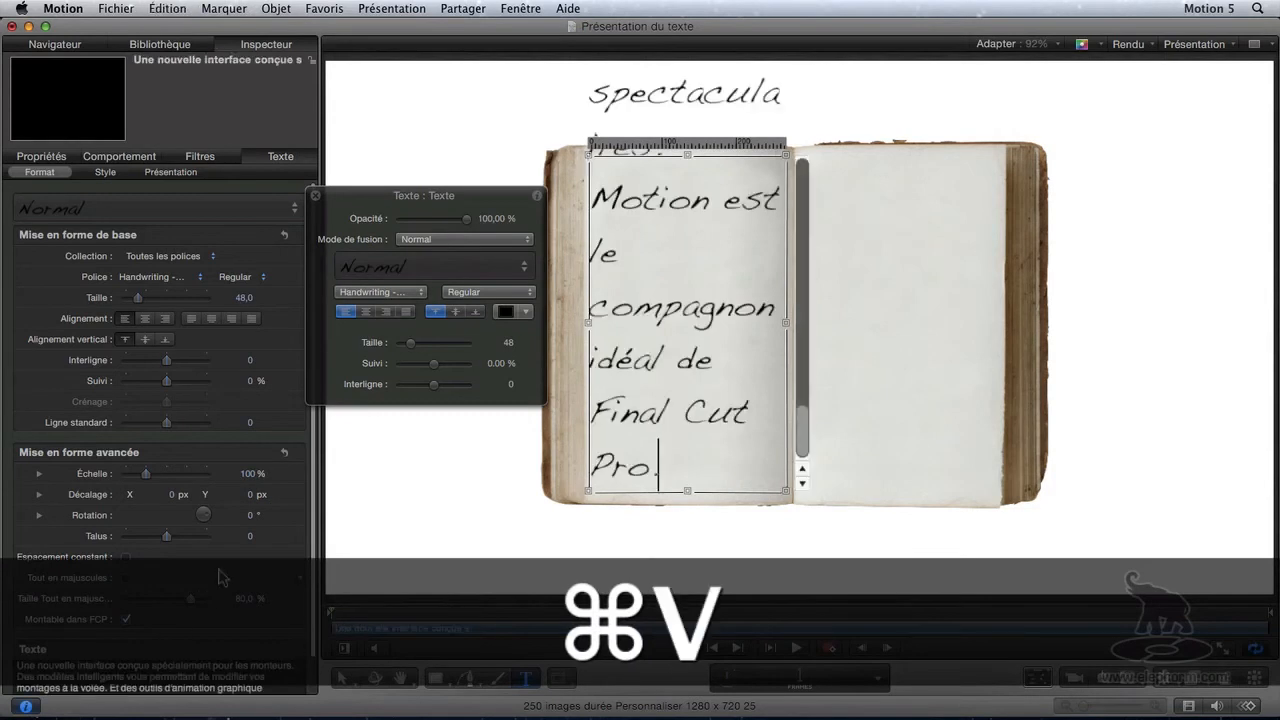
Set the pasted paragraph's text size to 22 so that it fits on the book's left page.
drag(451, 199, 357, 192)
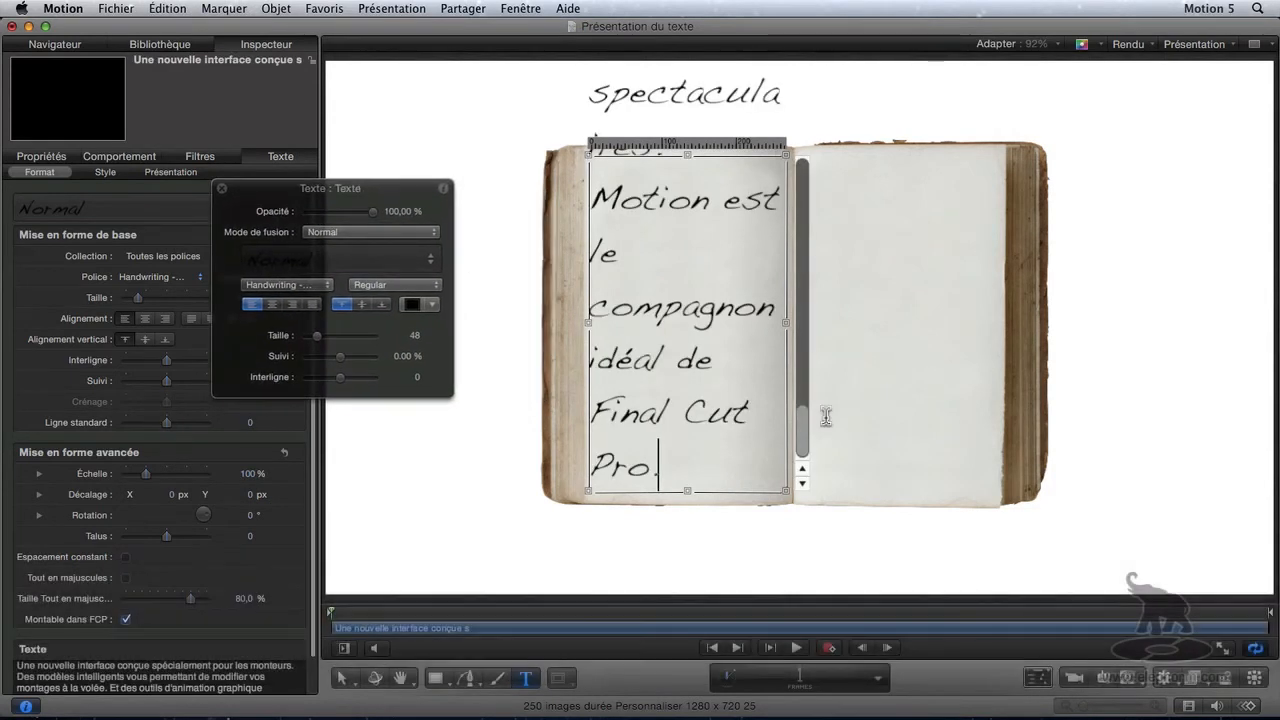
drag(798, 429, 782, 286)
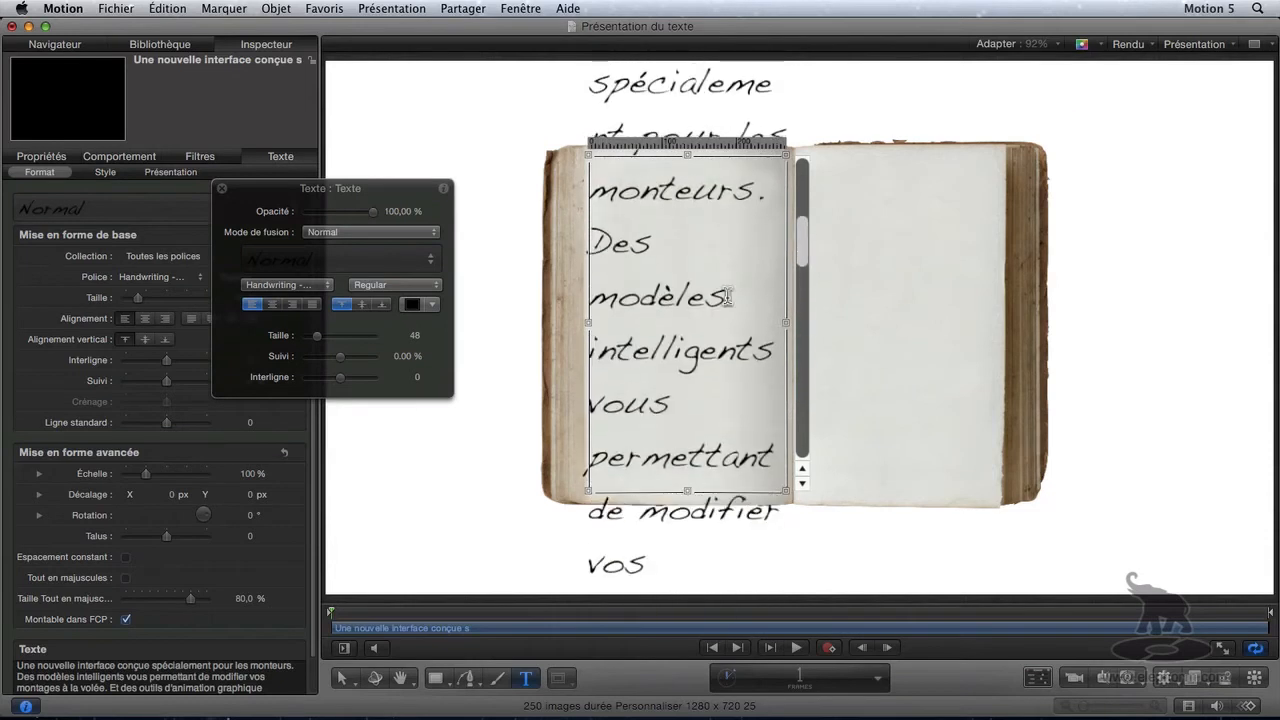
drag(317, 341, 312, 342)
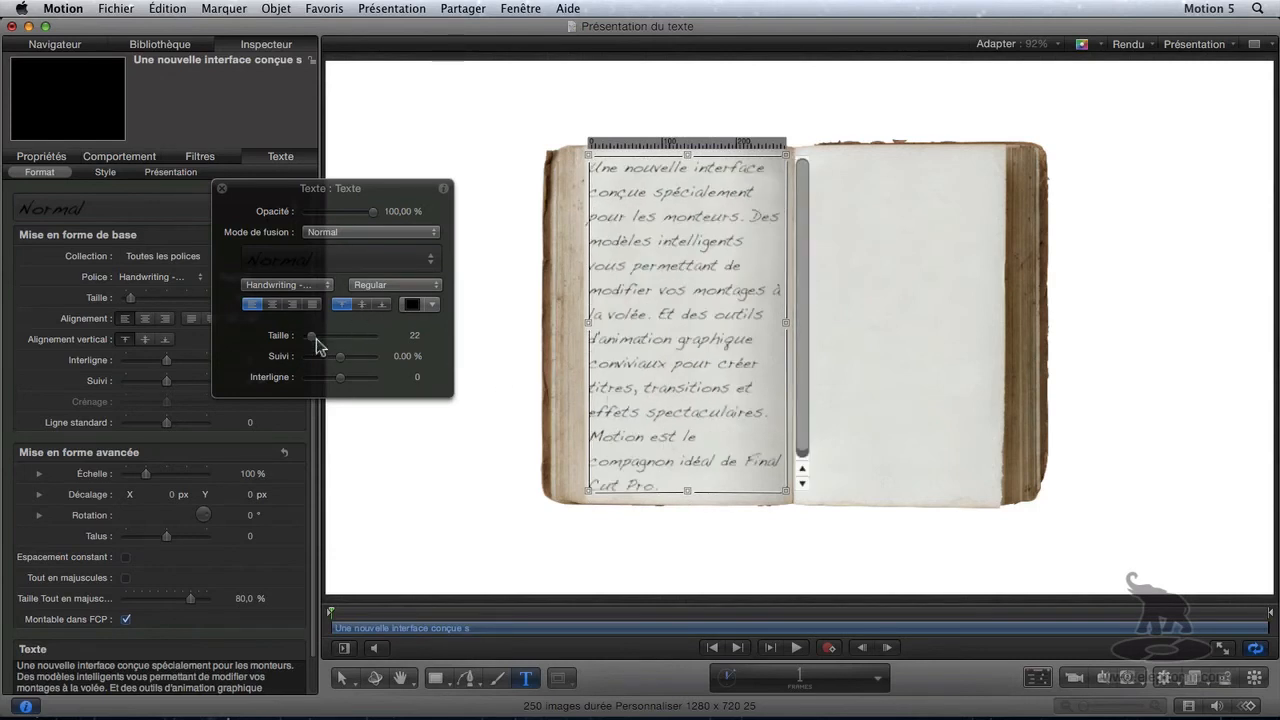
drag(314, 343, 312, 345)
drag(318, 188, 371, 157)
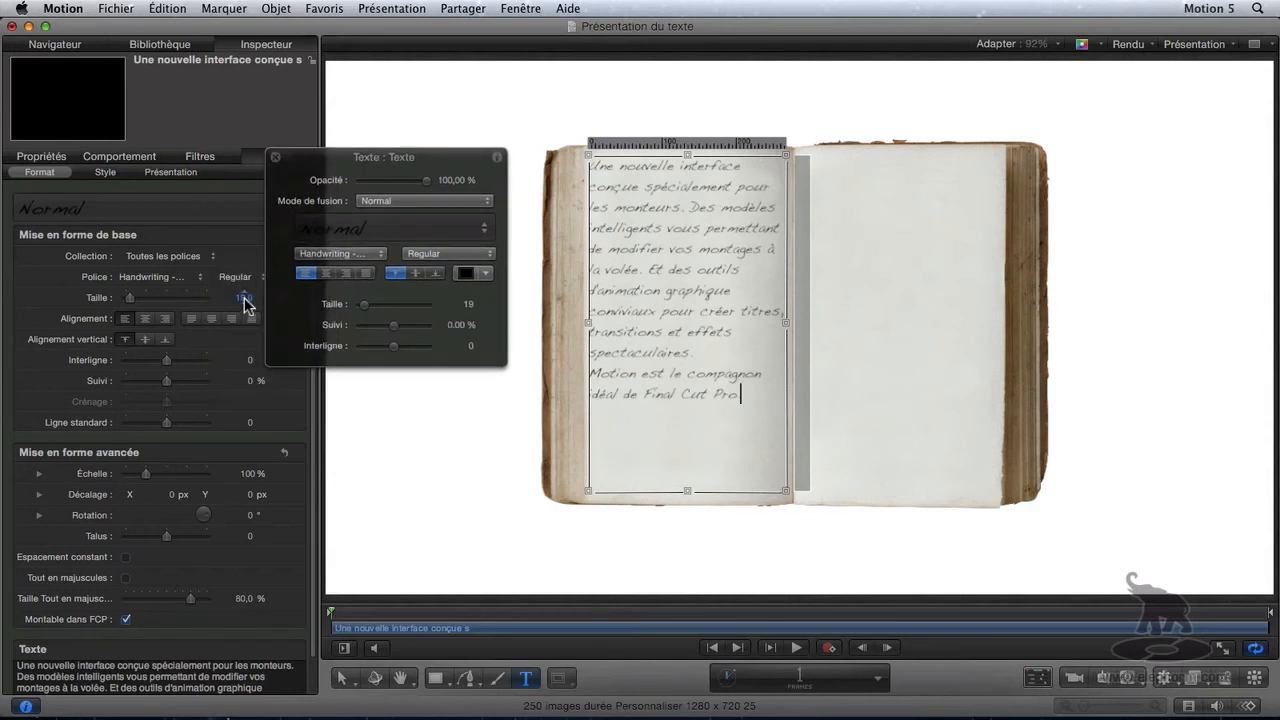
drag(244, 302, 251, 297)
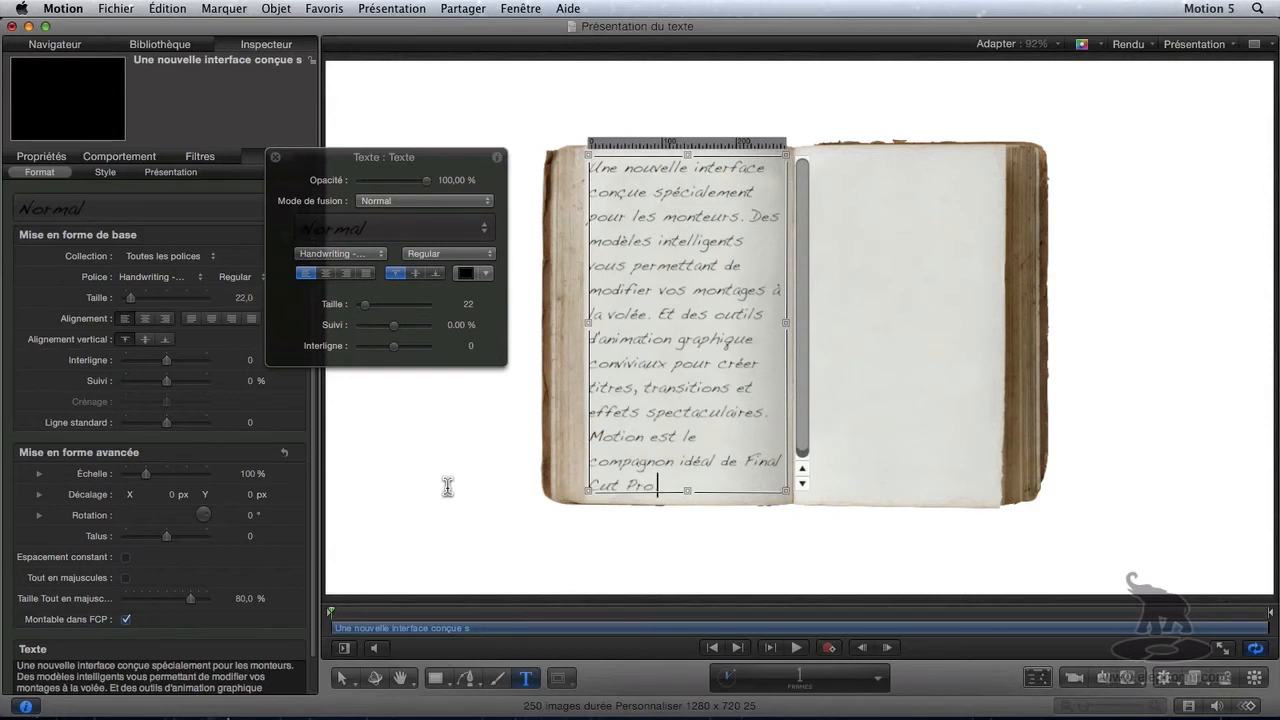
Move the HUD away from the Inspector's font and size settings and finish editing the paragraph text.
key(F5)
drag(393, 163, 337, 374)
key(F5)
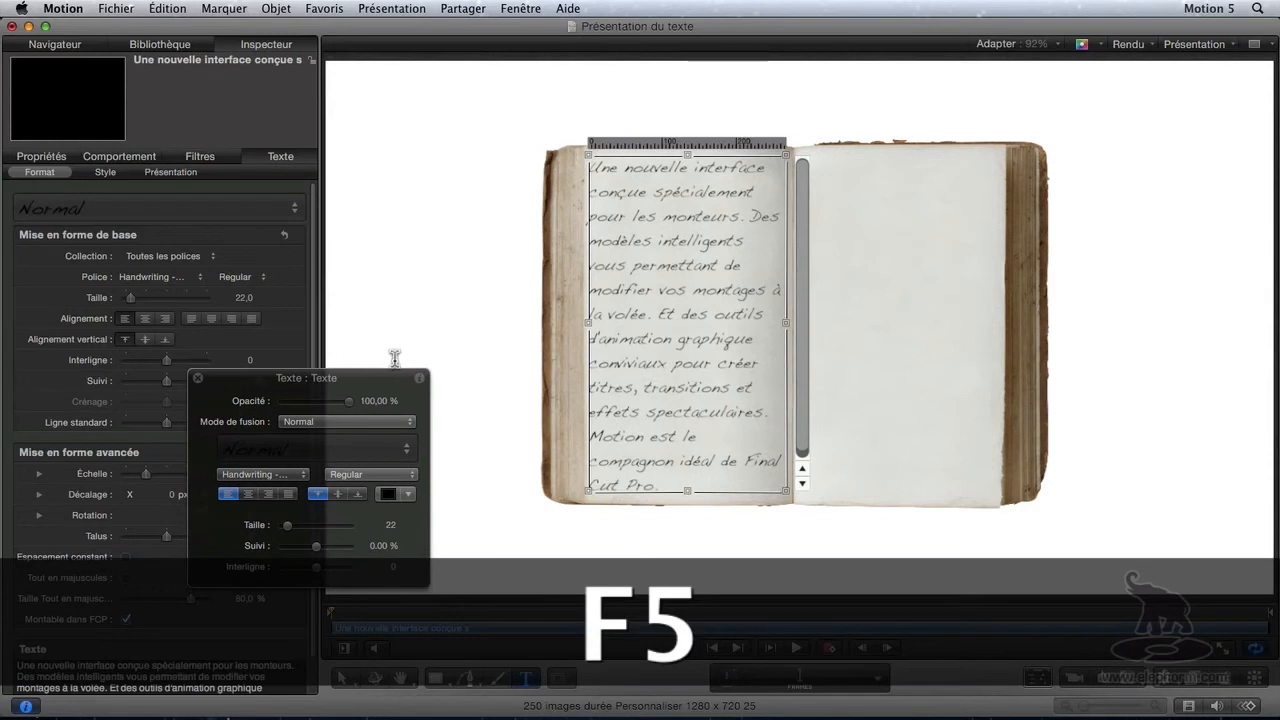
key(Escape)
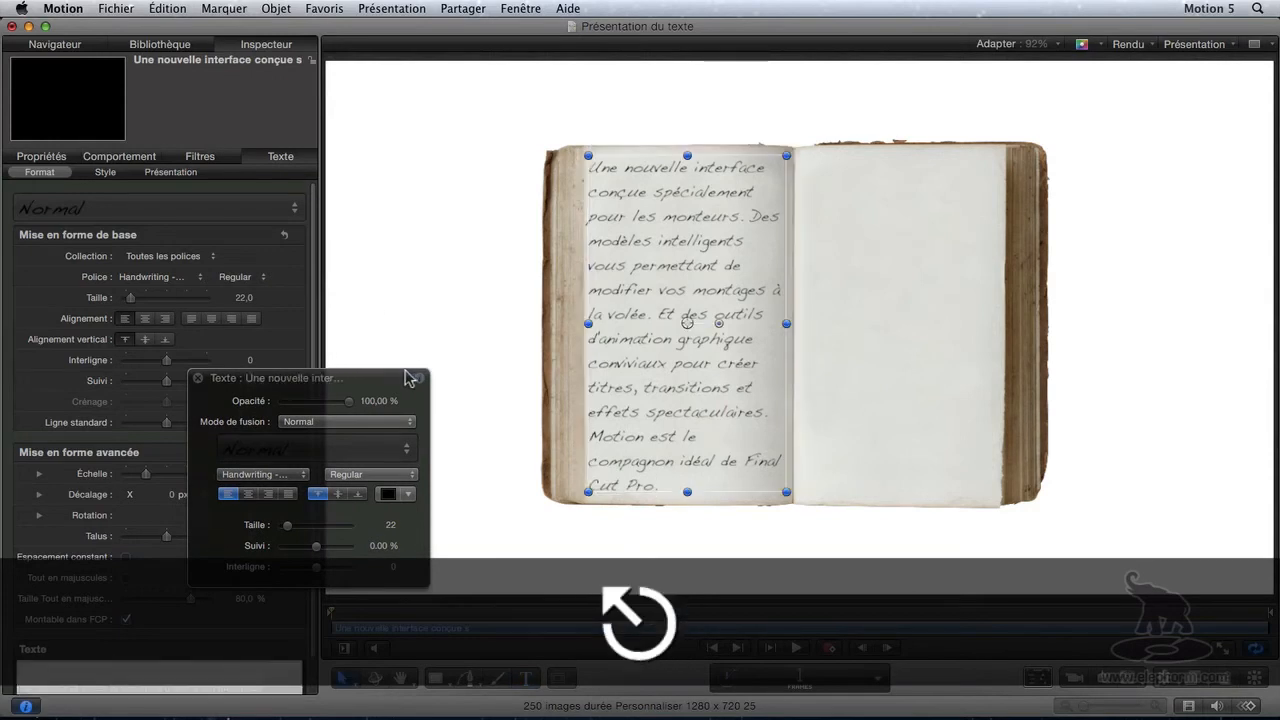
Show the project's layers, duplicate the paragraph onto the book's right page and delete the extra copy.
key(F5)
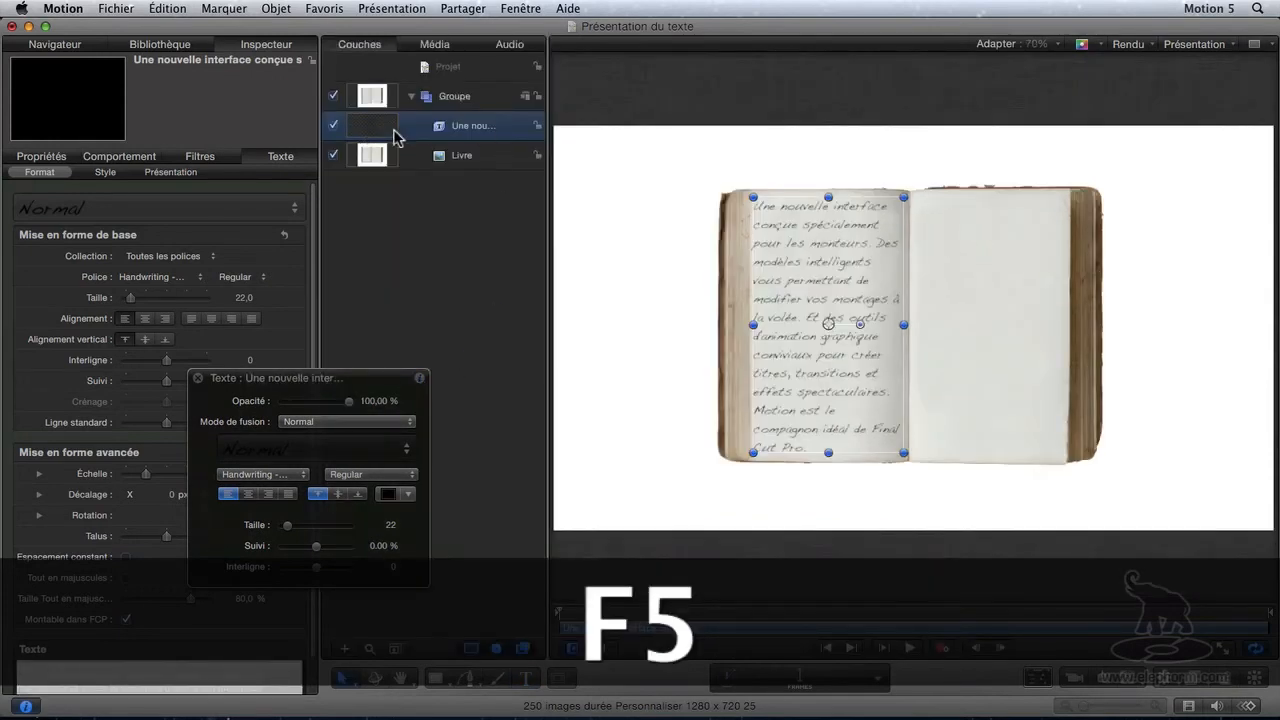
click(497, 157)
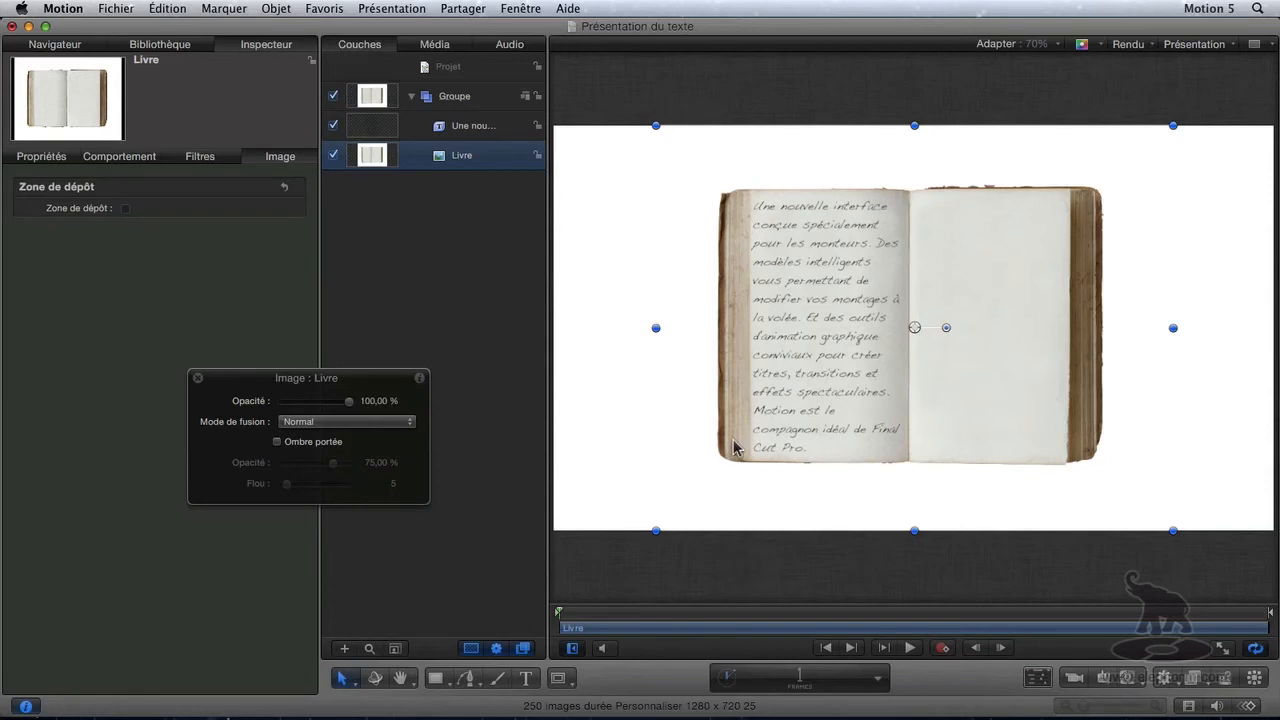
click(476, 130)
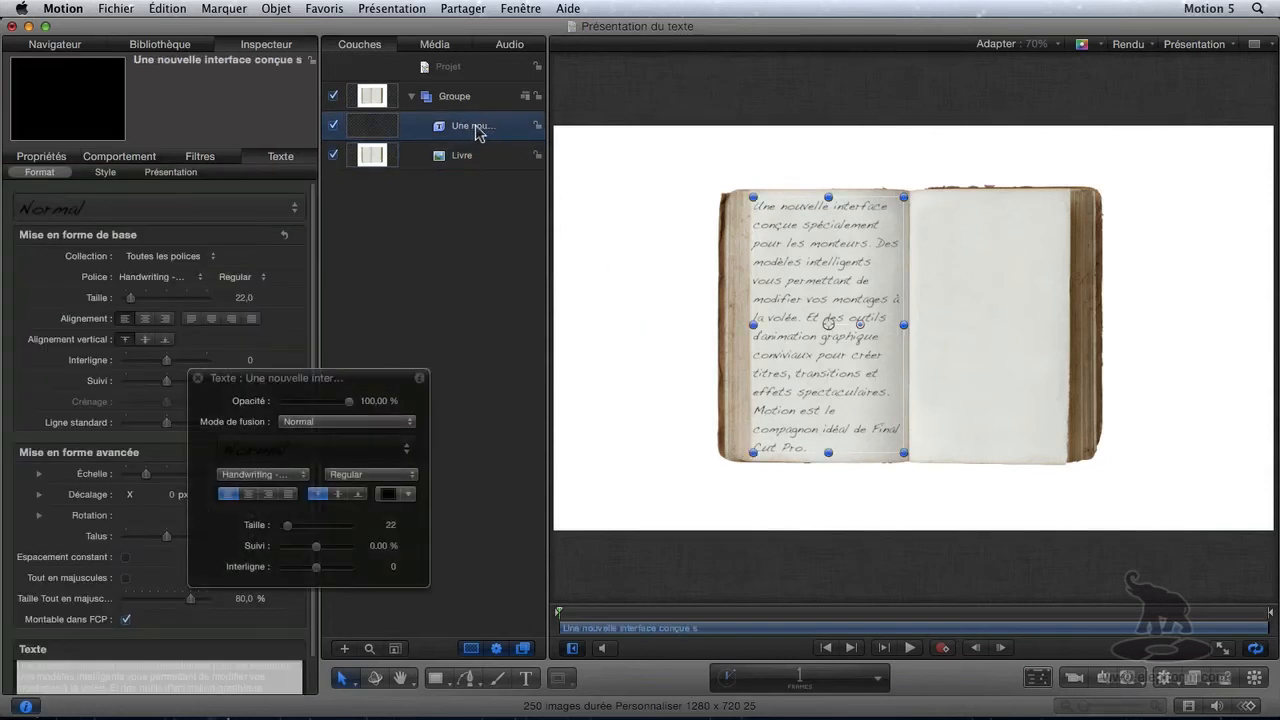
right_click(476, 132)
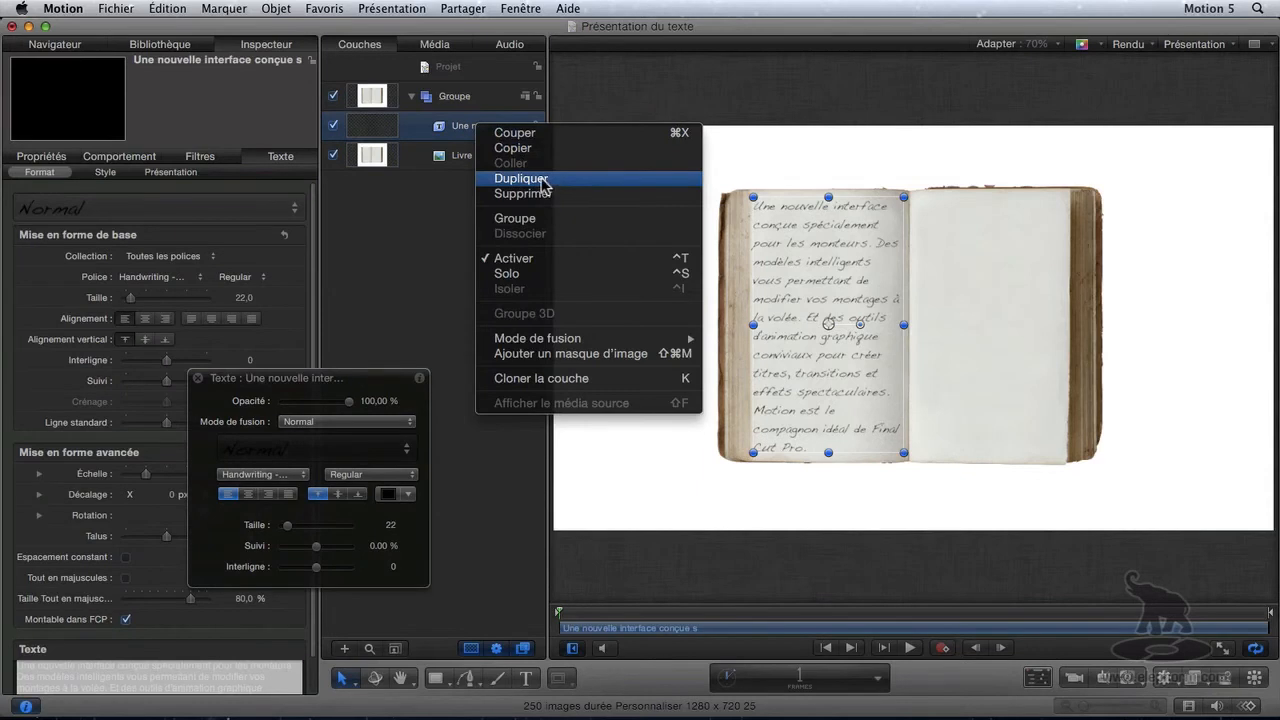
click(424, 135)
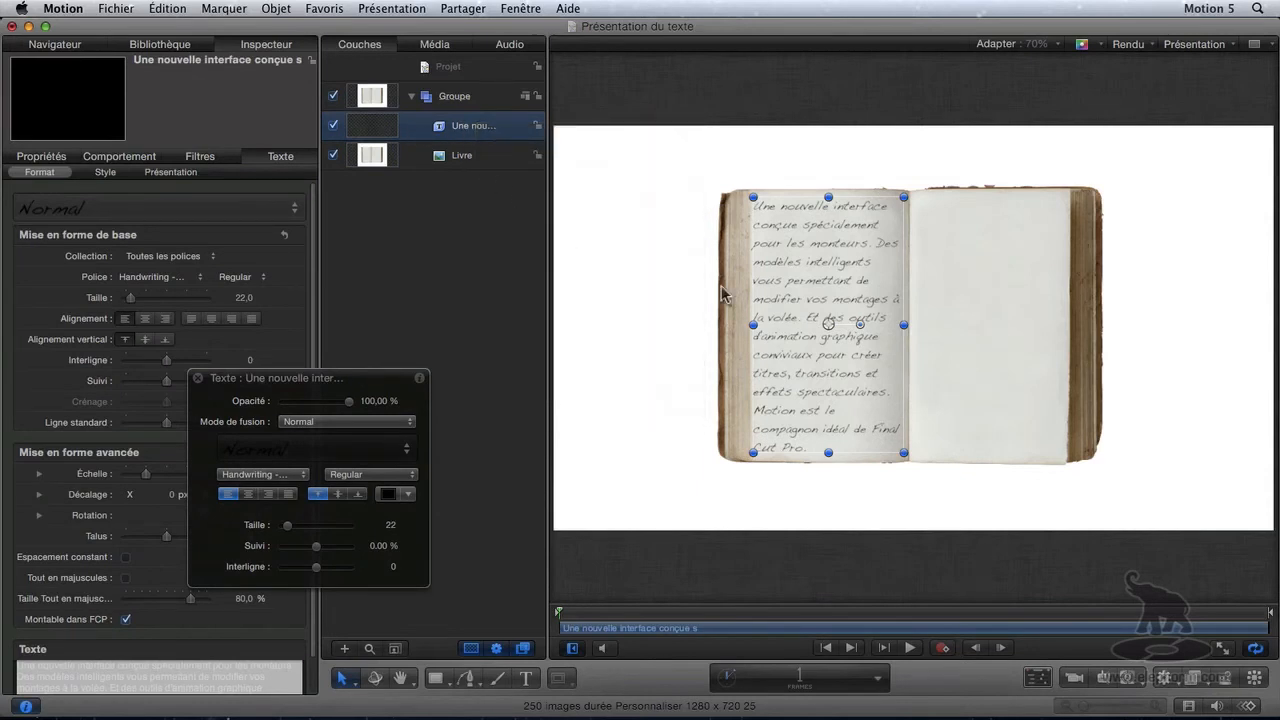
drag(825, 285, 988, 288)
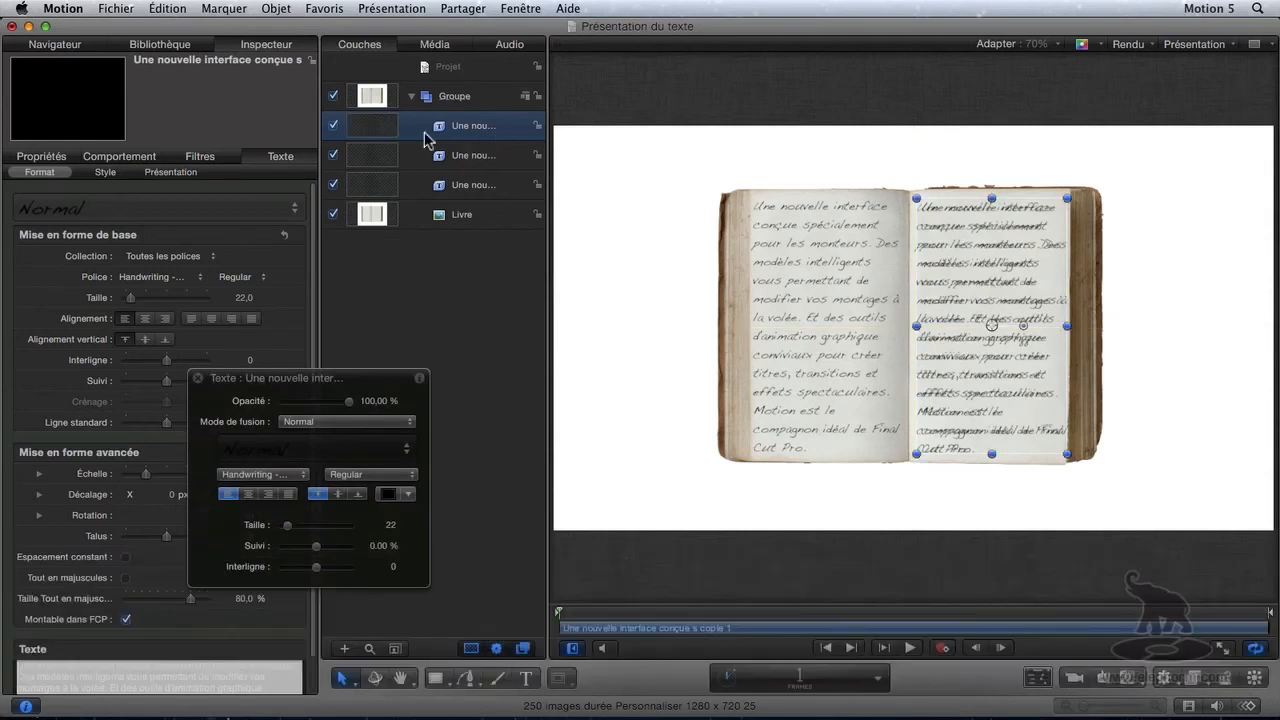
key(Delete)
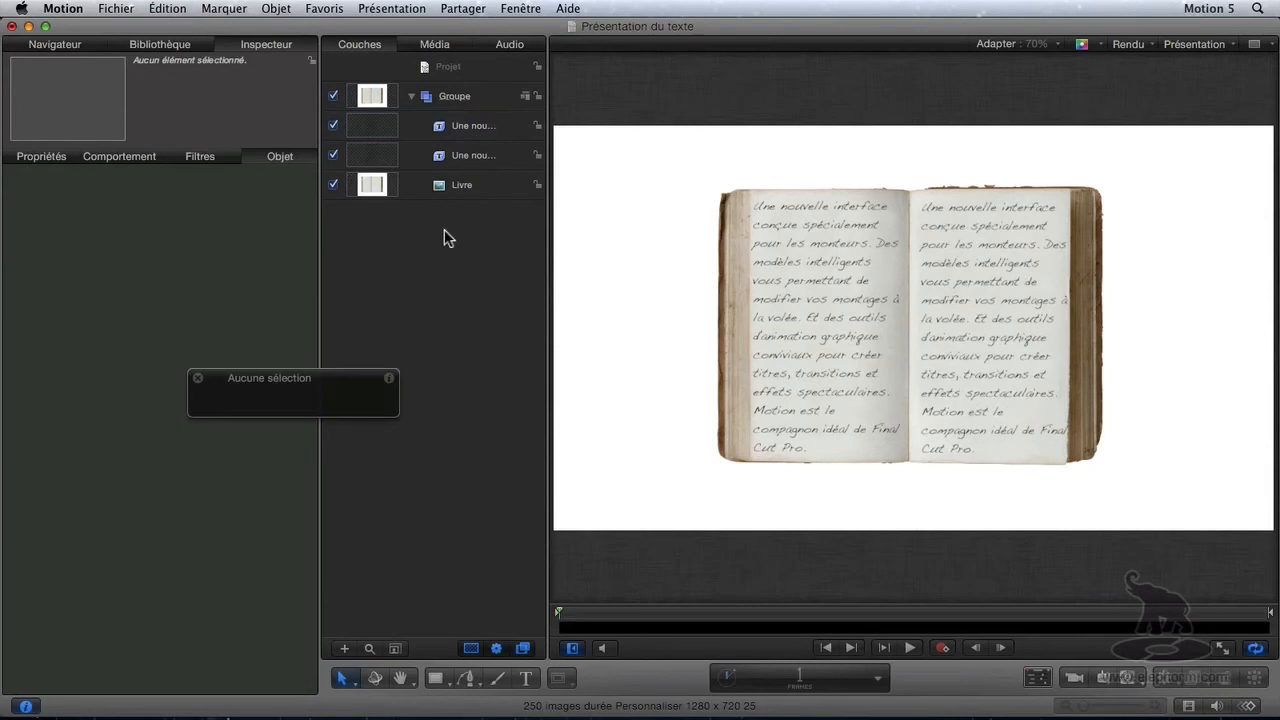
Place the right-page paragraph's layer beneath the original paragraph's layer and centre its text.
click(489, 131)
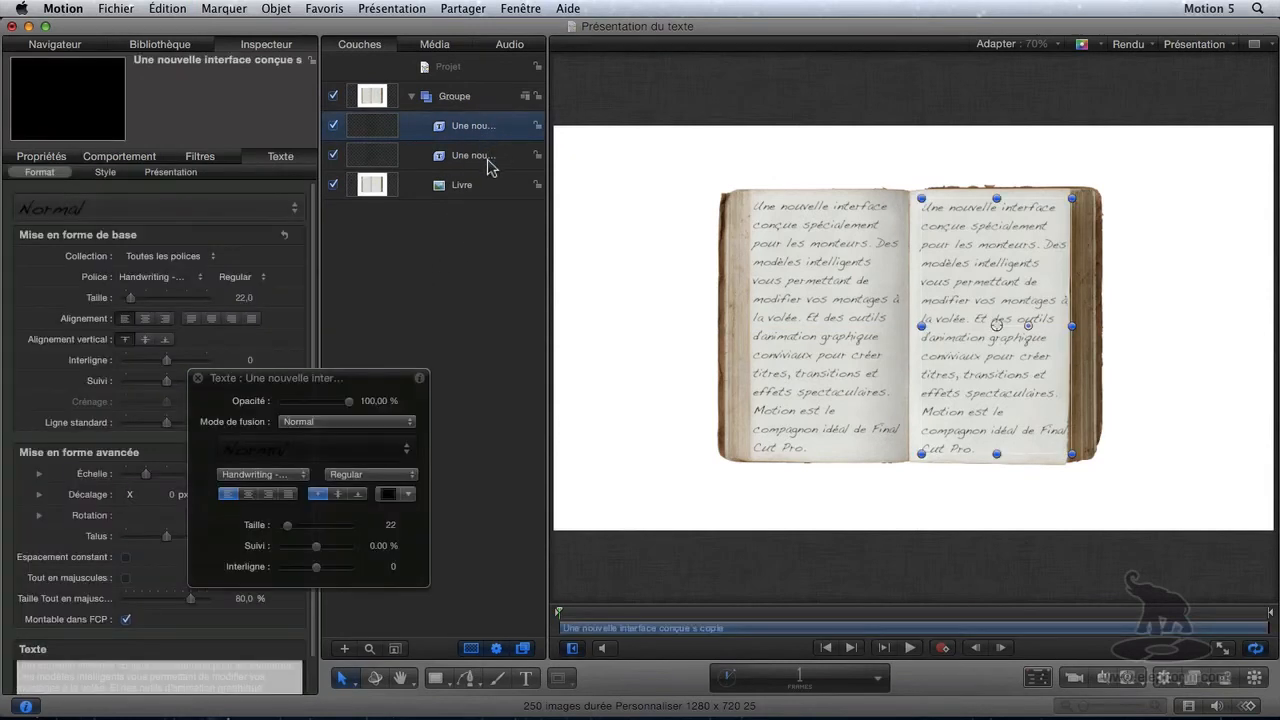
drag(473, 135, 469, 170)
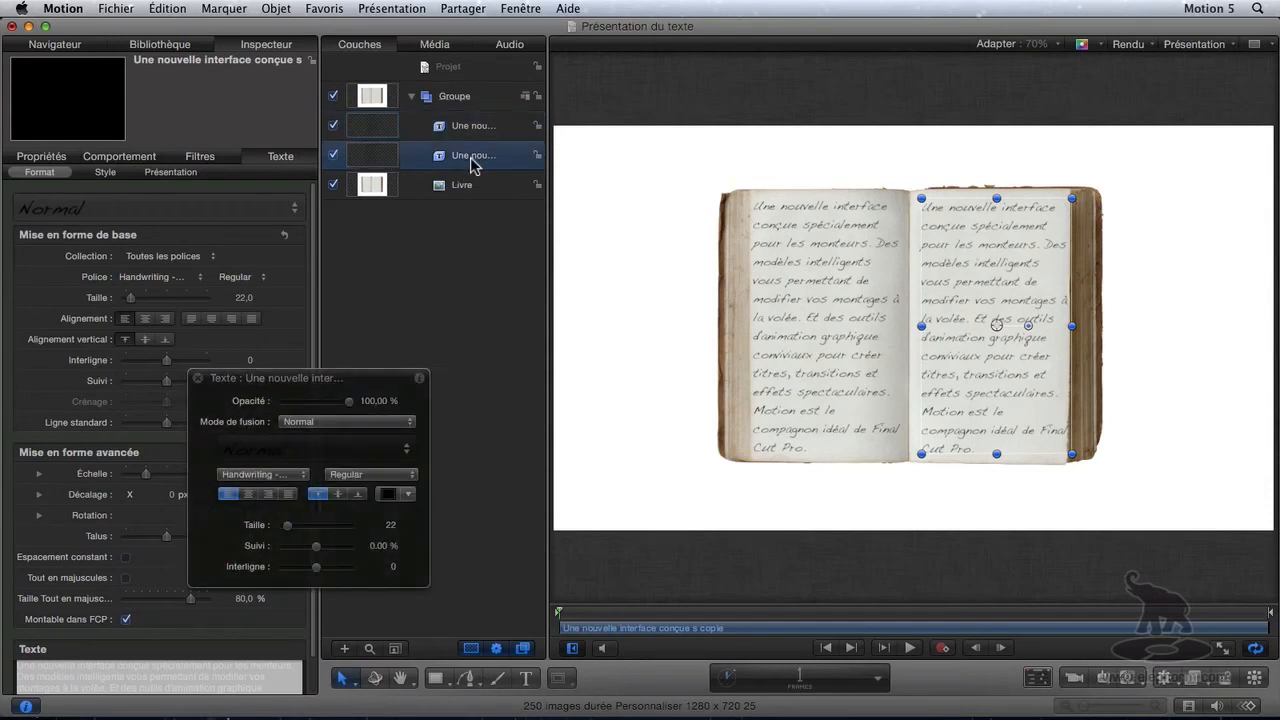
click(267, 495)
click(248, 495)
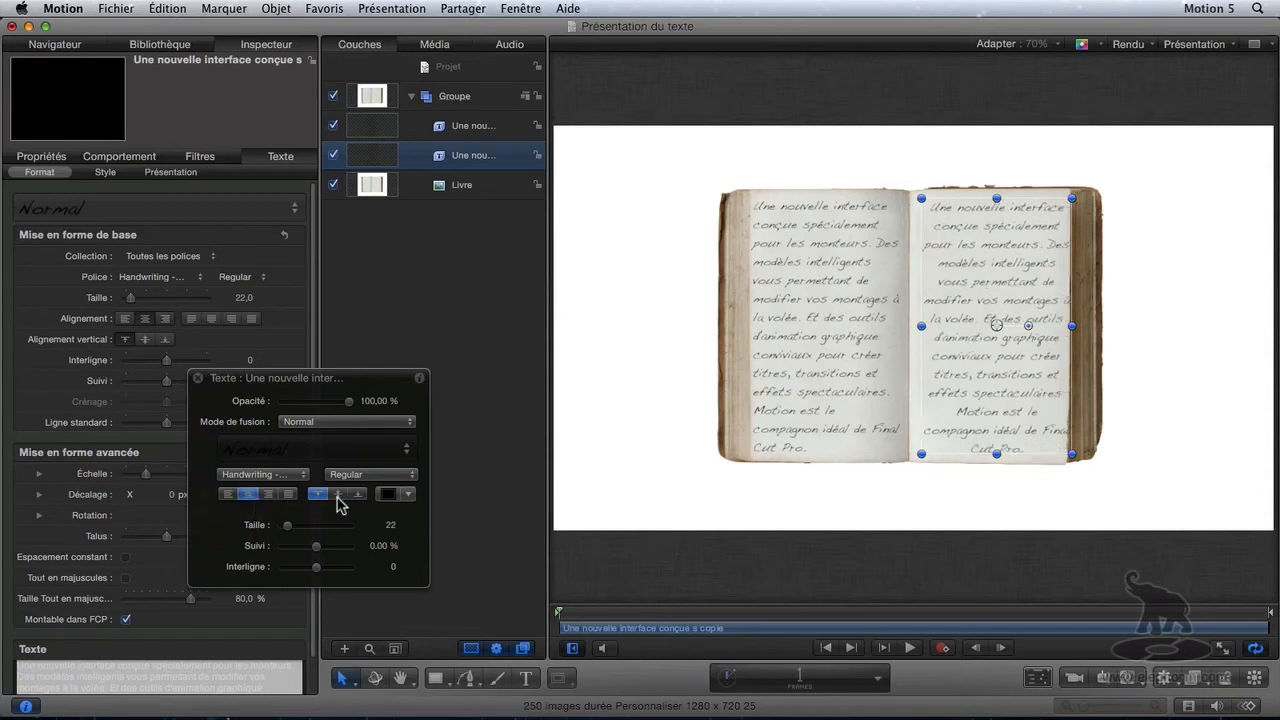
Set the right-page paragraph's line spacing (Interligne) to -2 and move the HUD clear of the Inspector.
drag(320, 388, 425, 288)
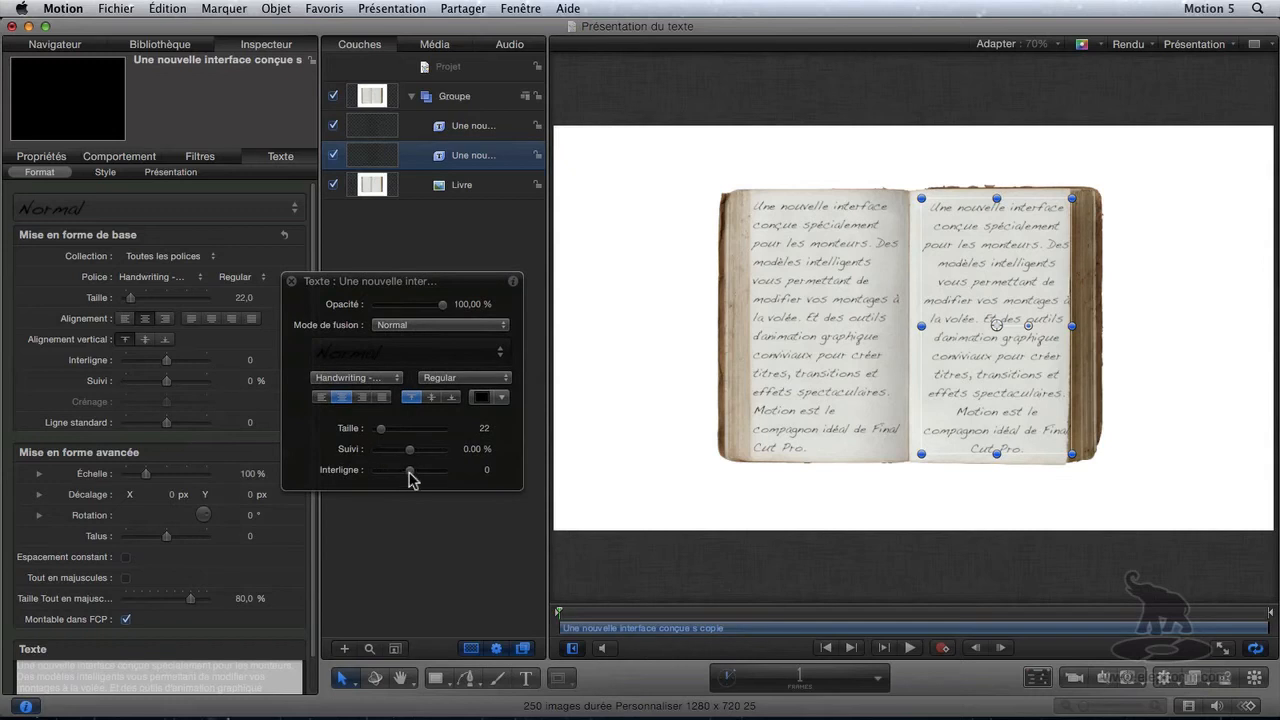
mouse_move(408, 478)
mouse_down()
mouse_move(424, 481)
mouse_move(400, 483)
mouse_move(412, 481)
mouse_up()
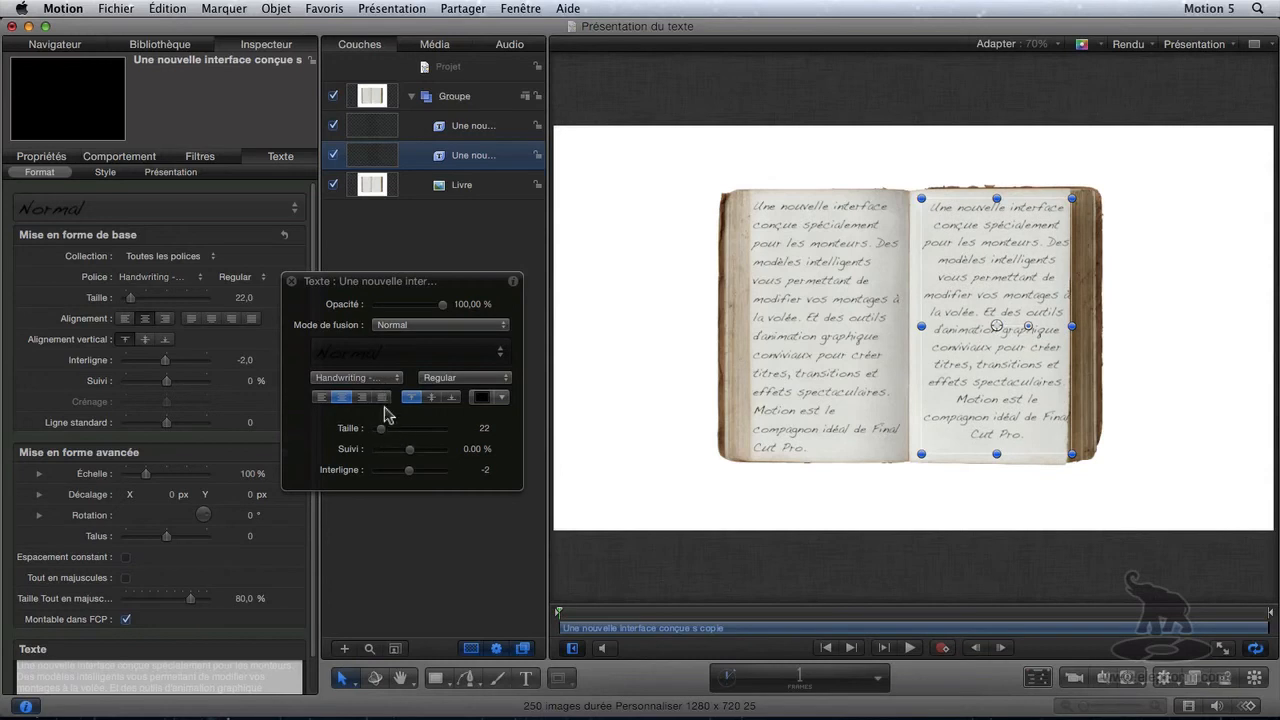
drag(388, 286, 446, 276)
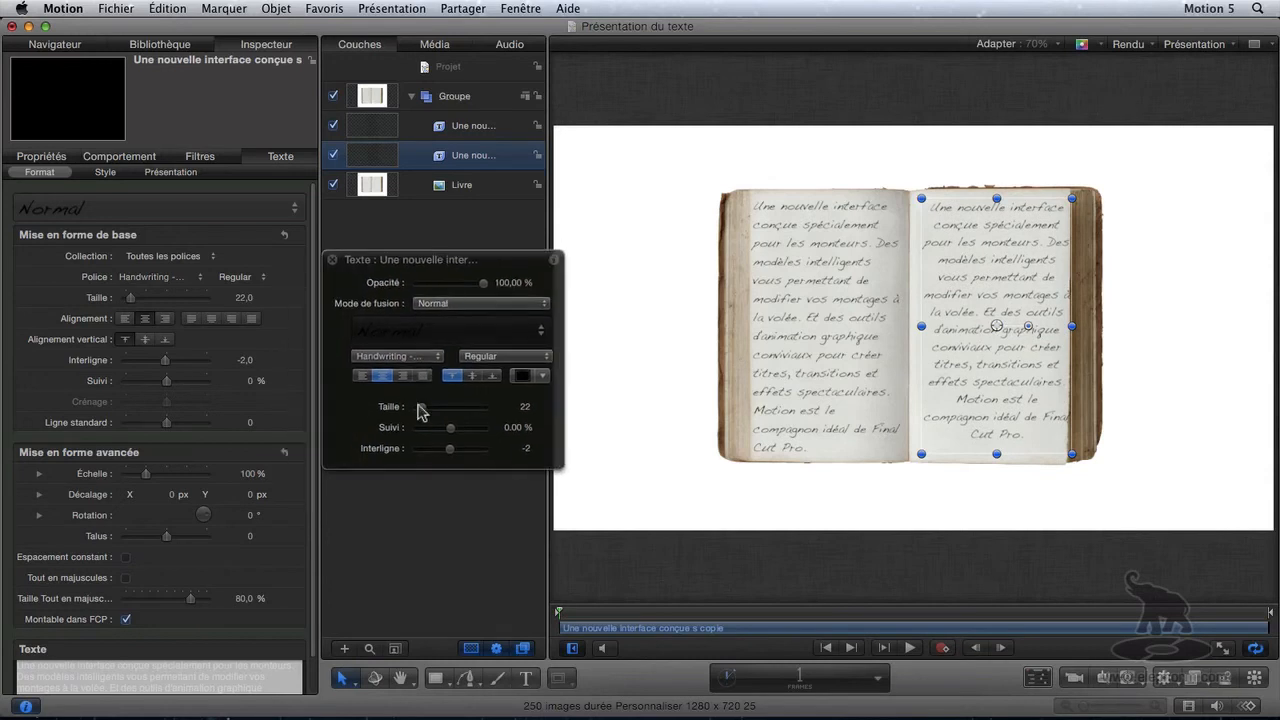
Try the Vertical text direction on the right-page paragraph and widen its text area well beyond the book.
click(170, 172)
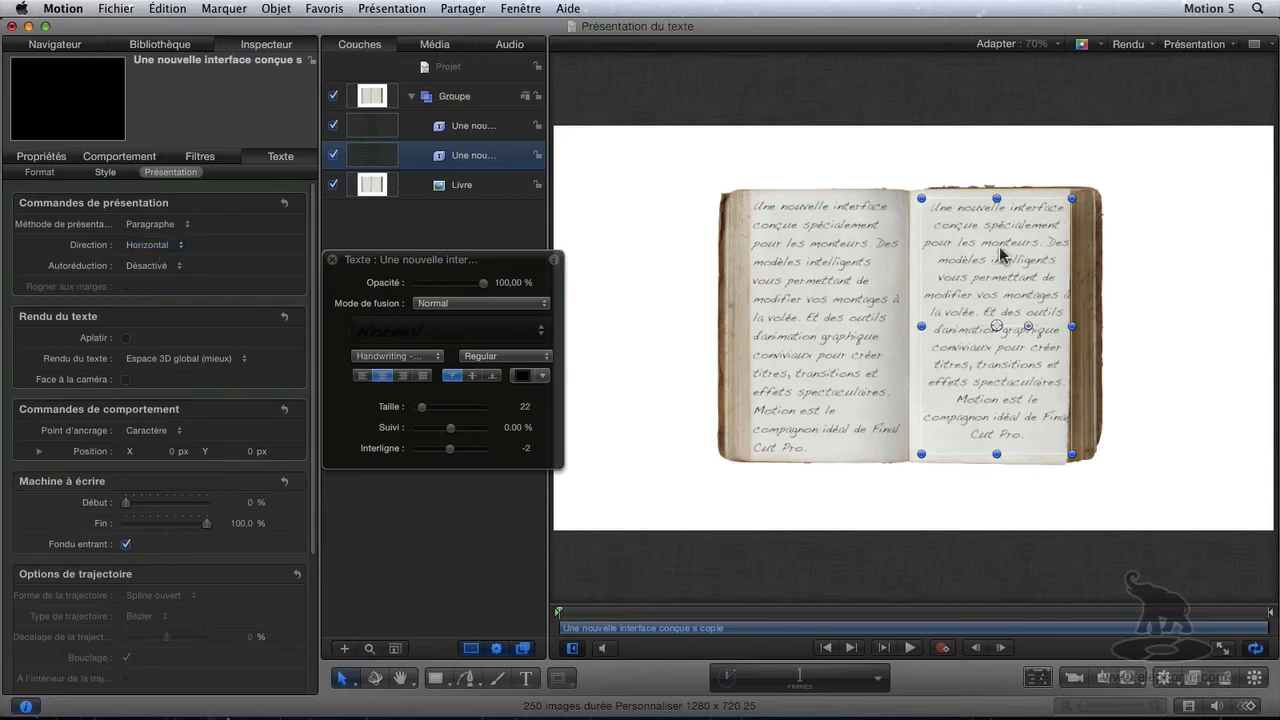
click(150, 246)
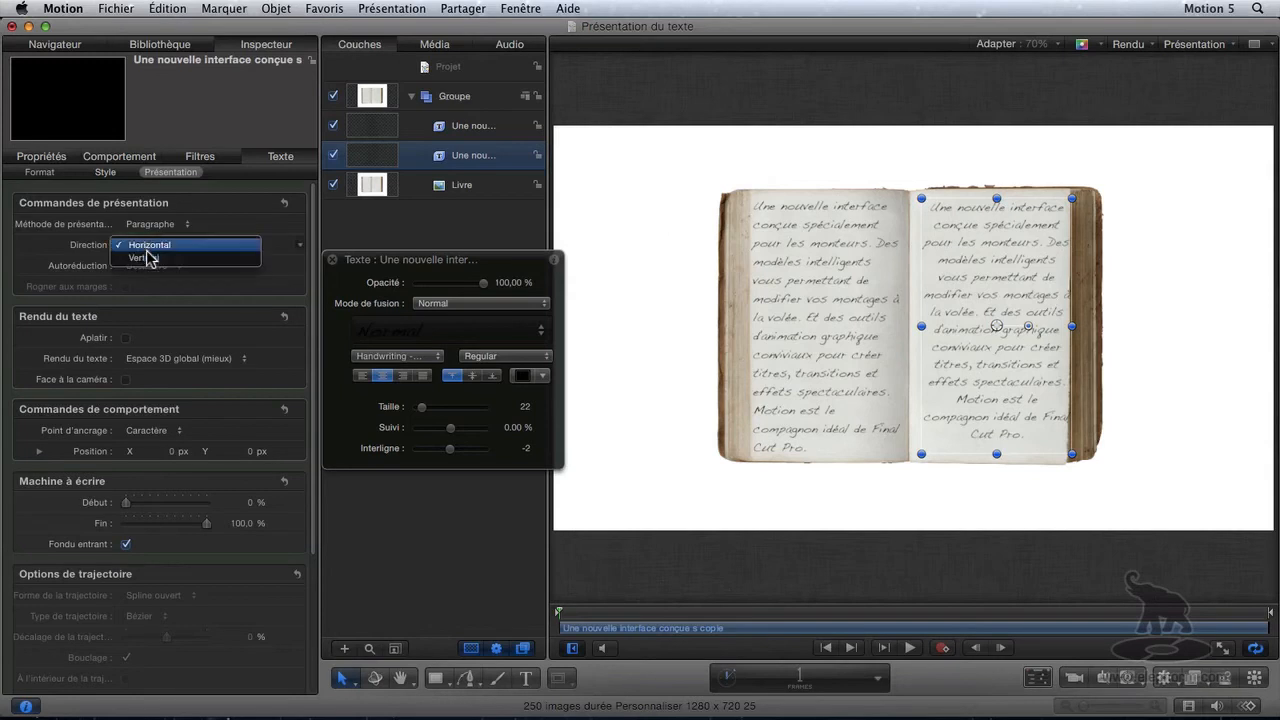
click(148, 259)
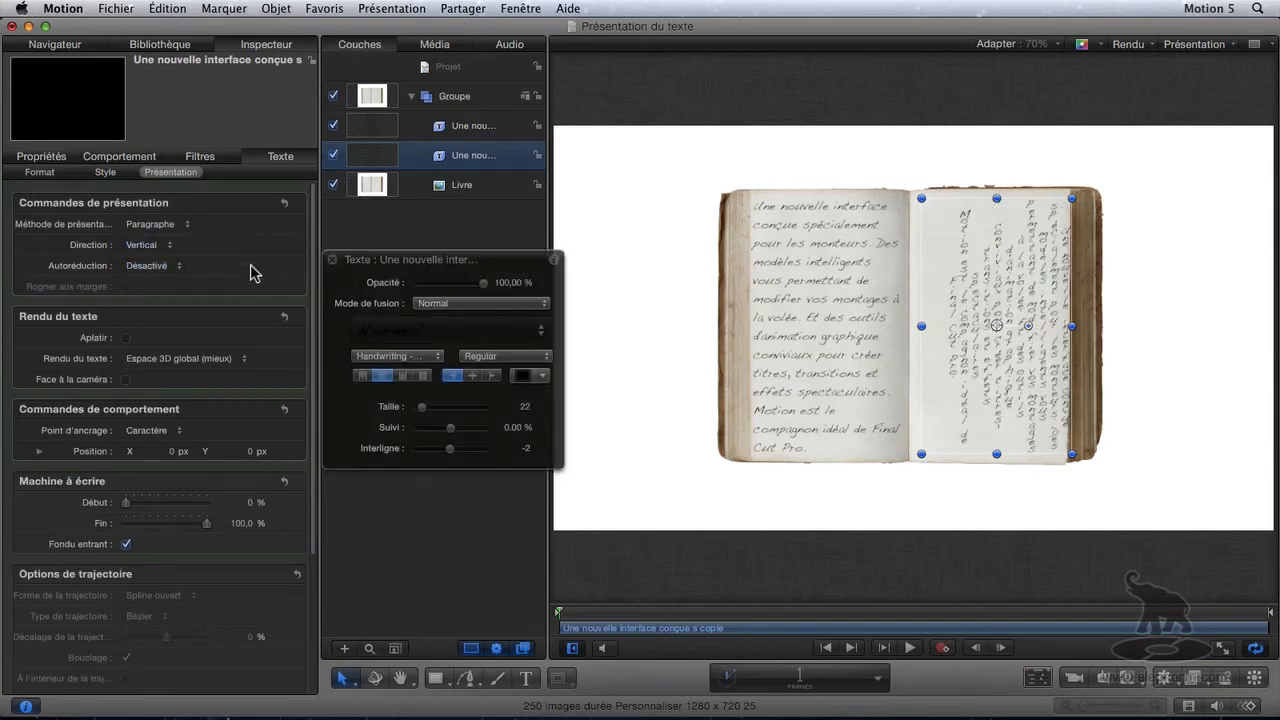
drag(1074, 325, 1255, 329)
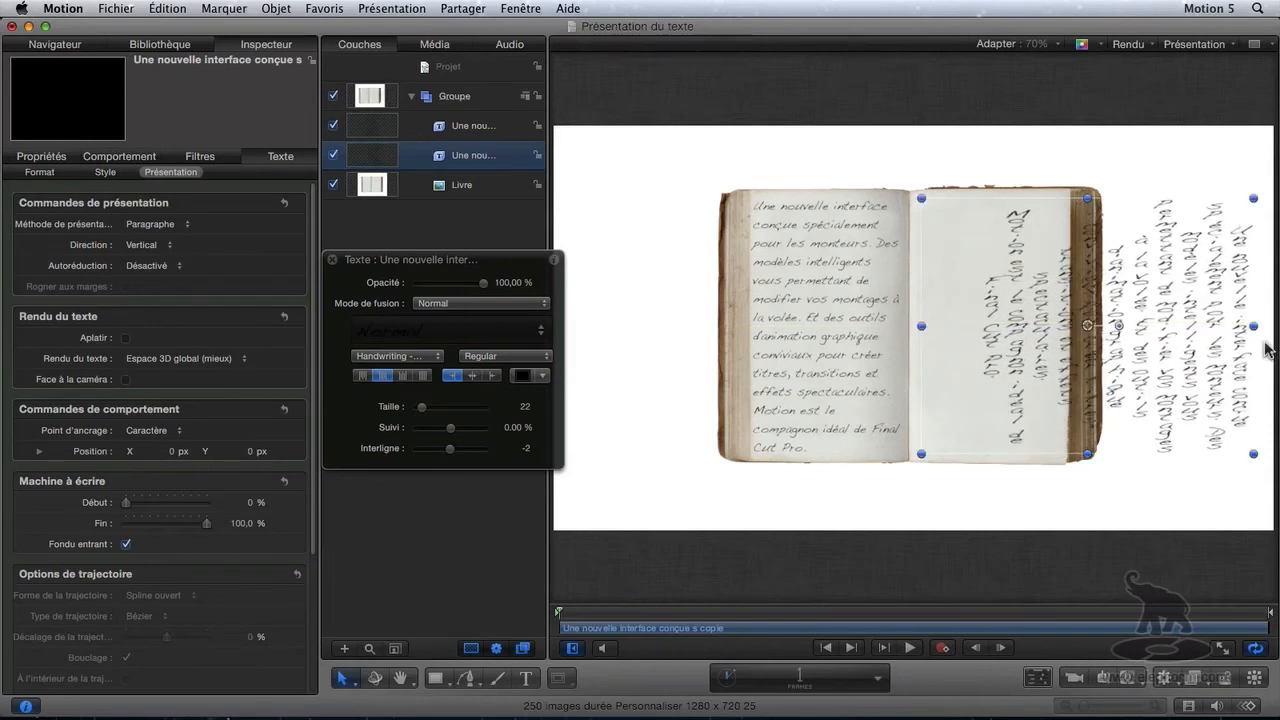
Narrow the copied paragraph's text area to fit the right page and restore its Horizontal direction with left alignment.
drag(1252, 328, 1061, 333)
click(143, 244)
click(143, 233)
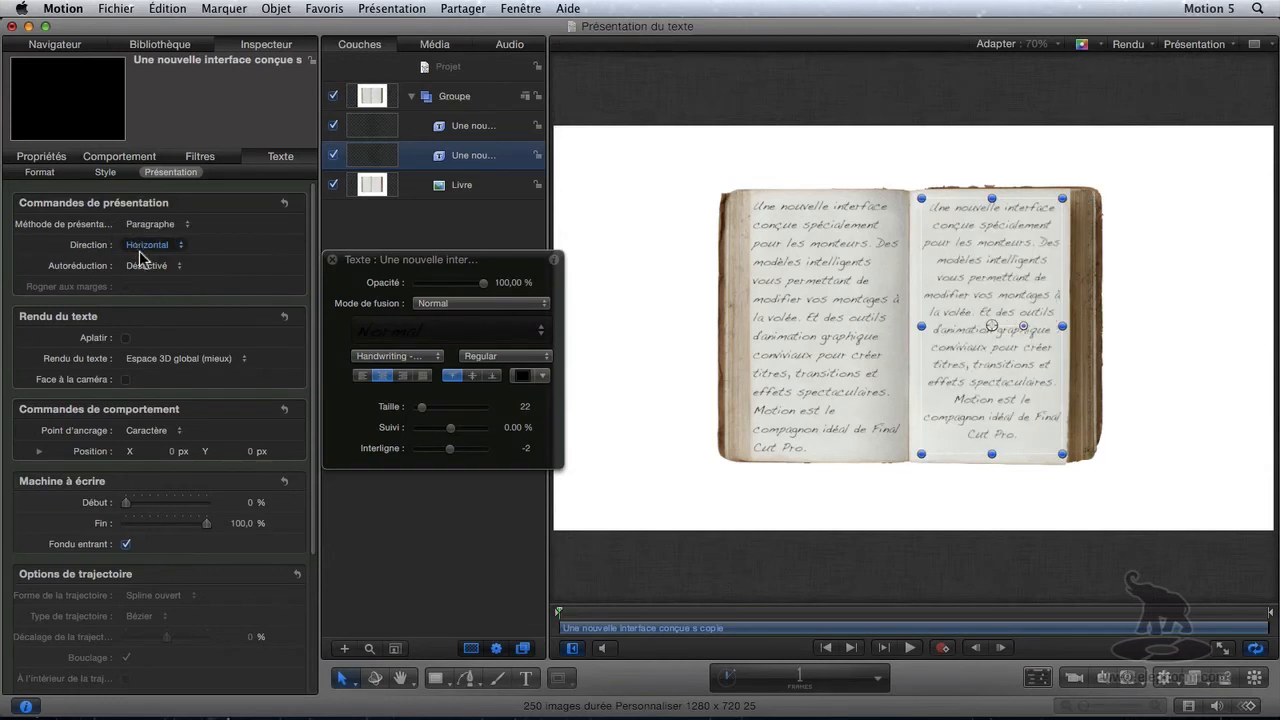
click(362, 376)
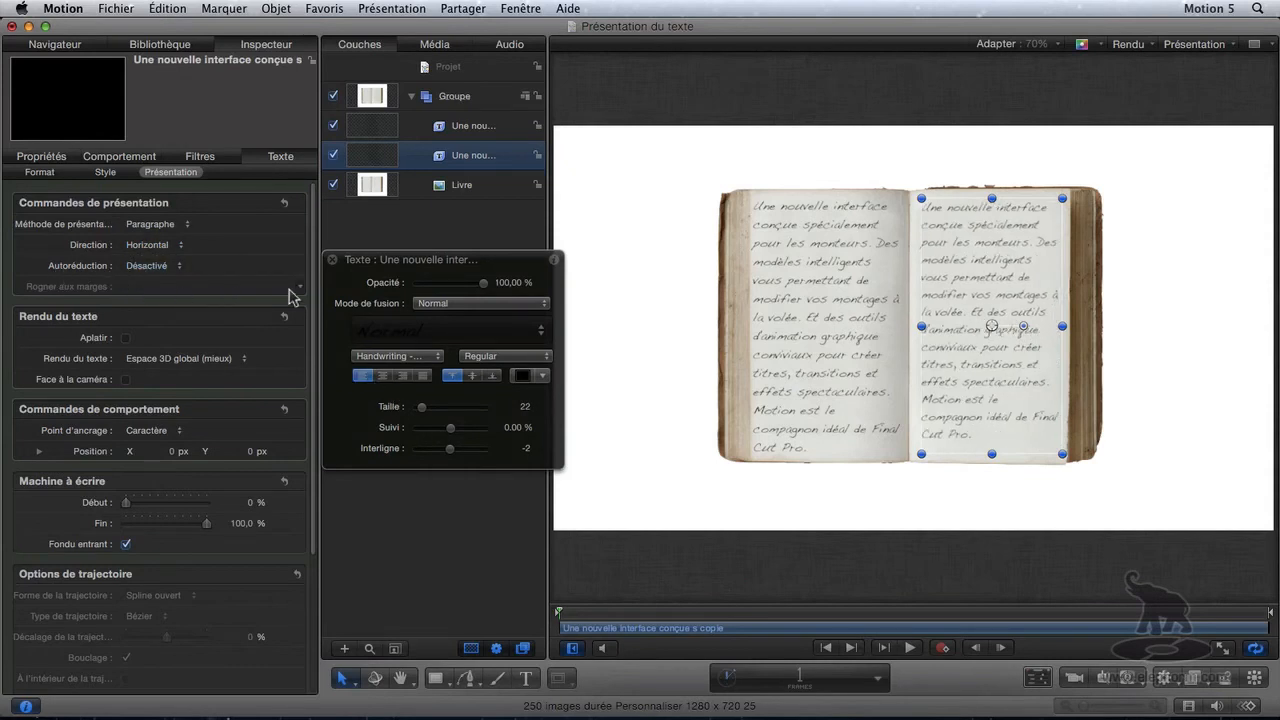
Enlarge the right-page paragraph's text size to 29 and set its Autoréduction to À toutes les marges.
drag(421, 408, 430, 413)
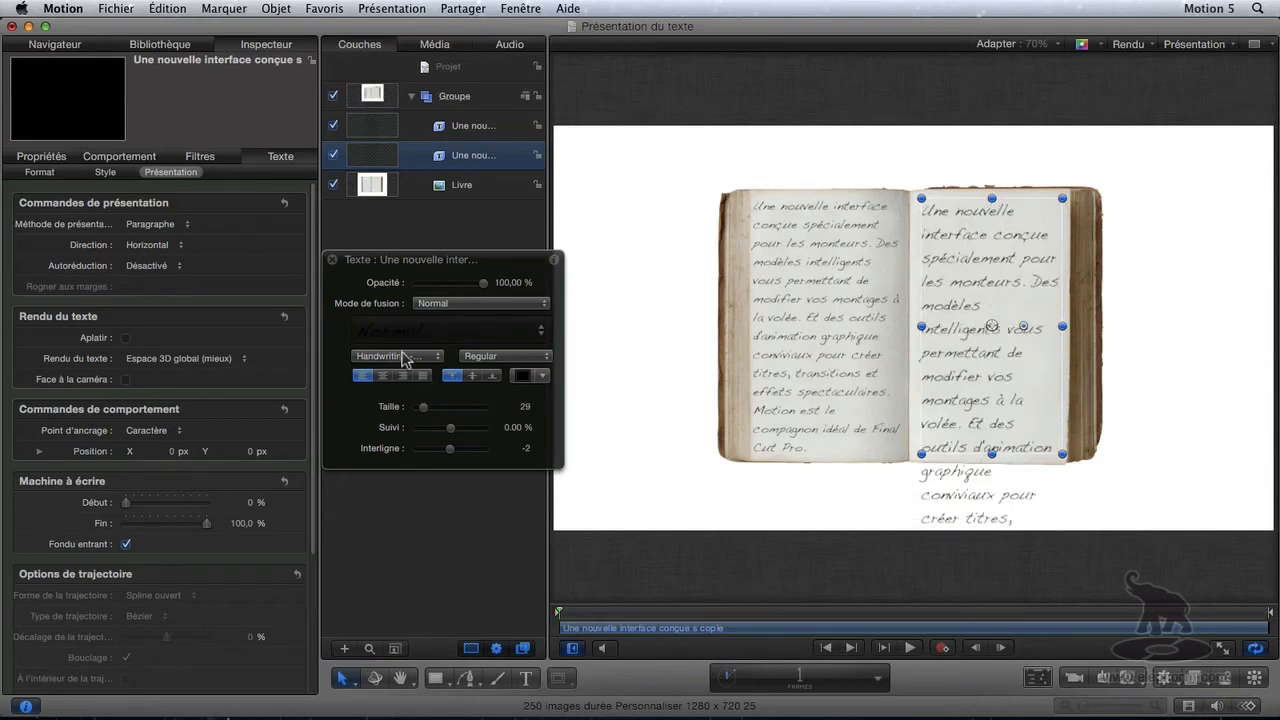
click(146, 268)
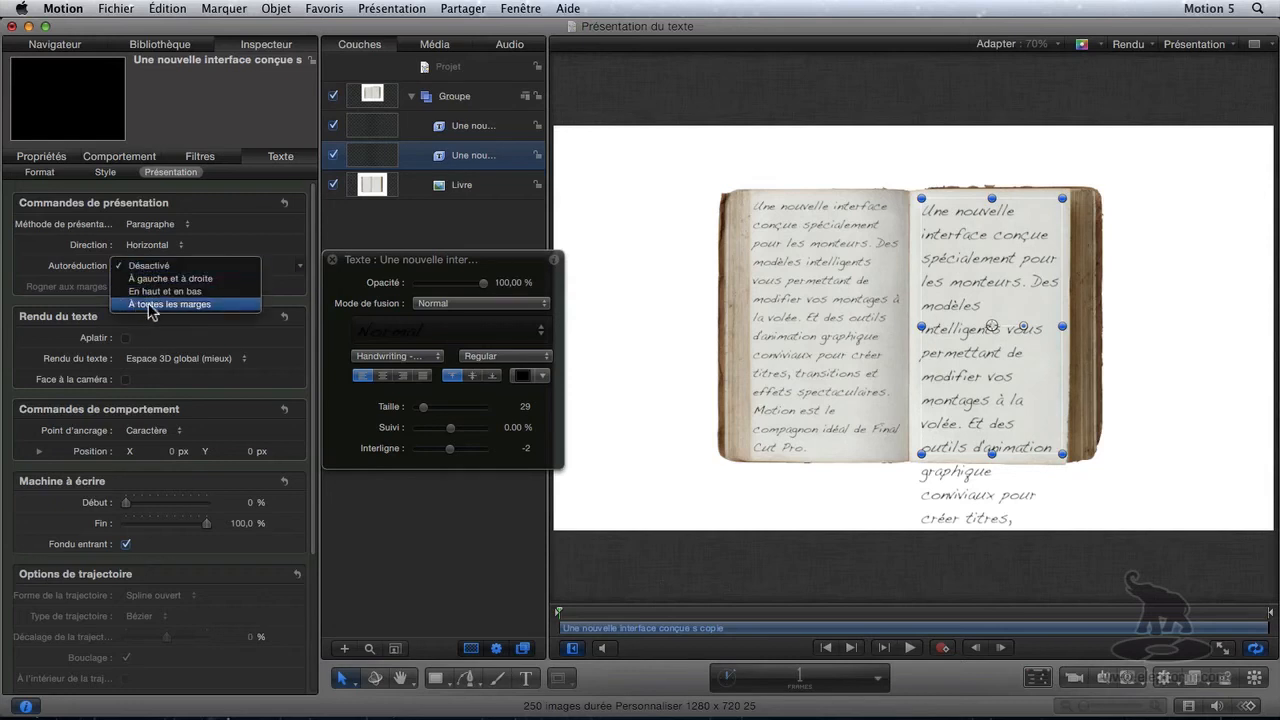
click(148, 306)
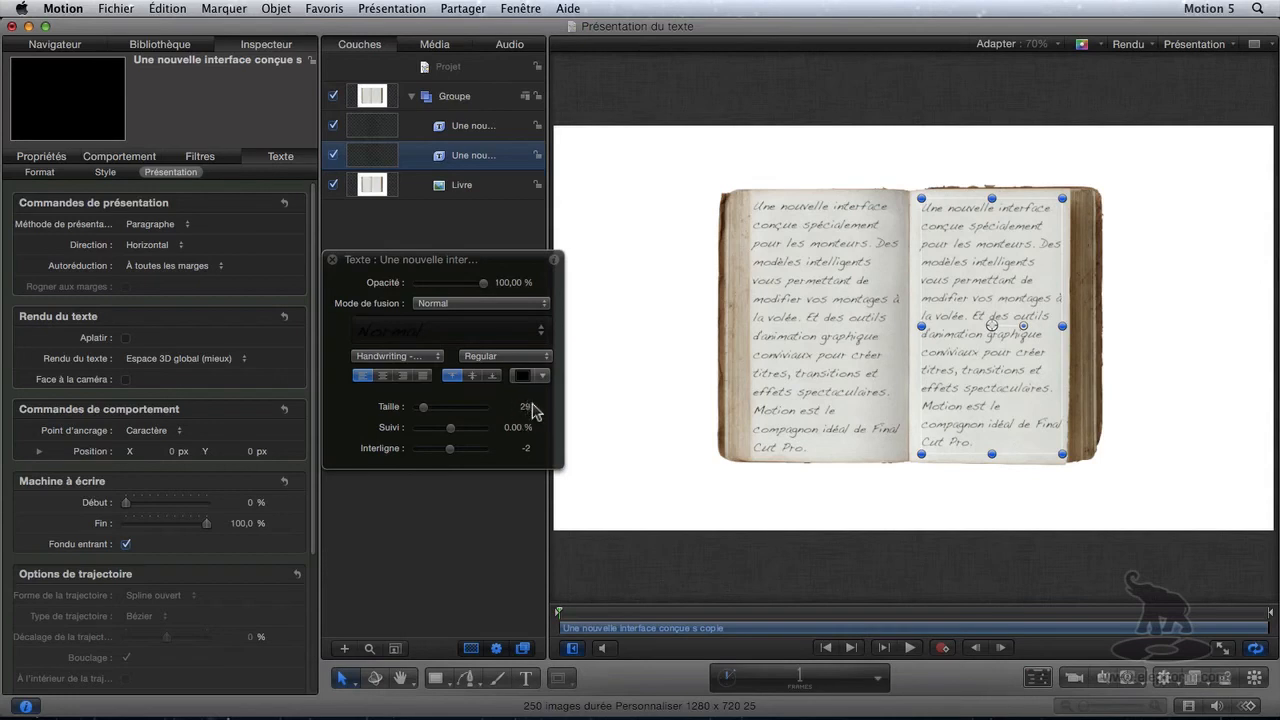
Try the Autoréduction options En haut et en bas, À gauche et à droite and Désactivé on the right-page paragraph.
click(158, 268)
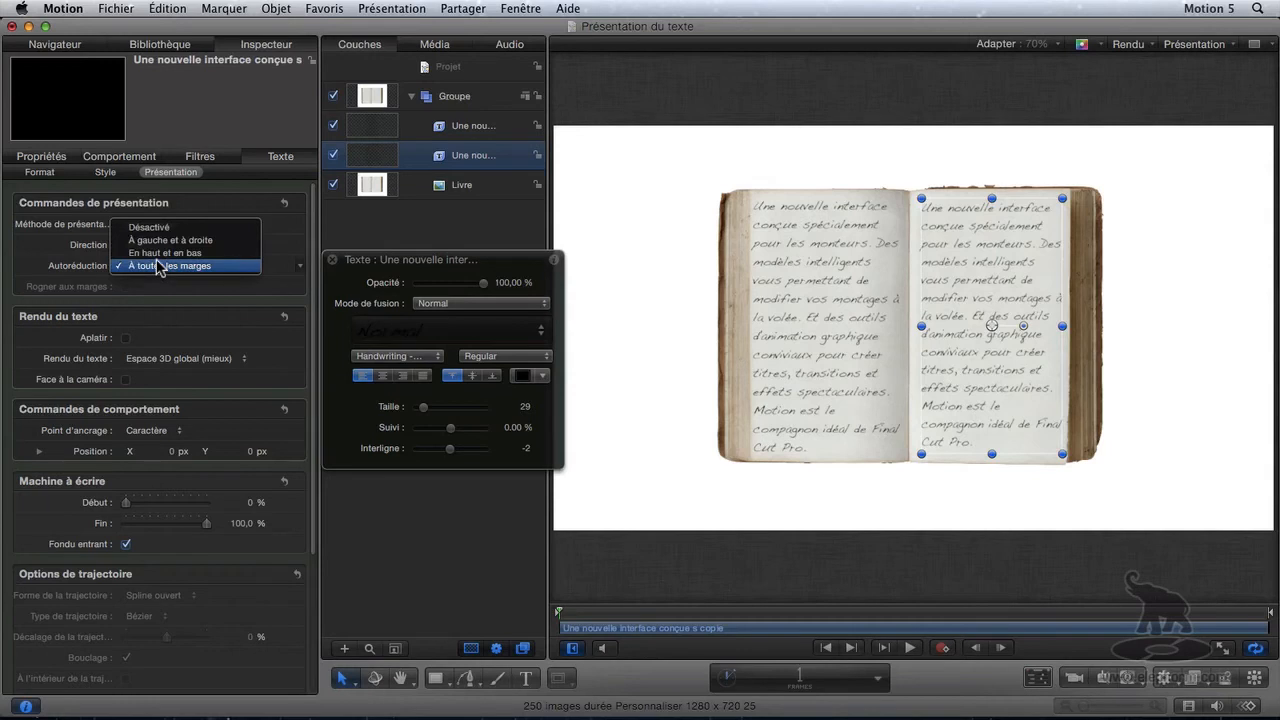
click(157, 256)
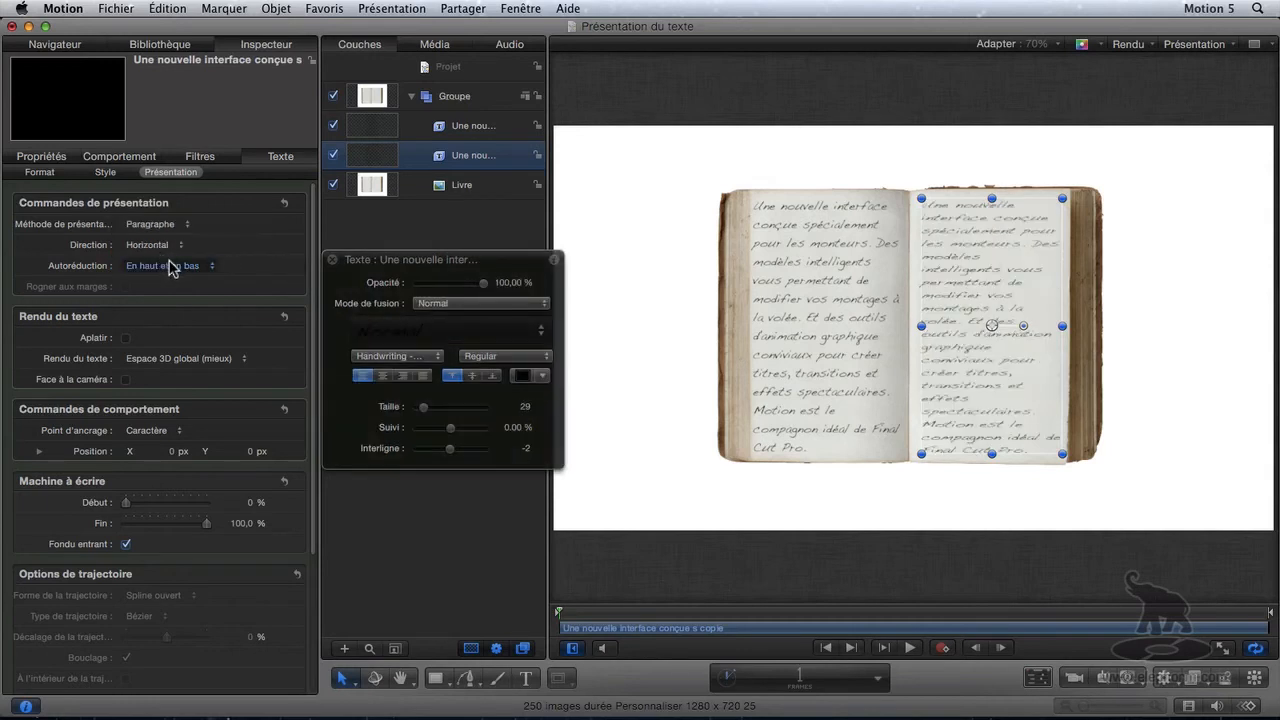
click(163, 269)
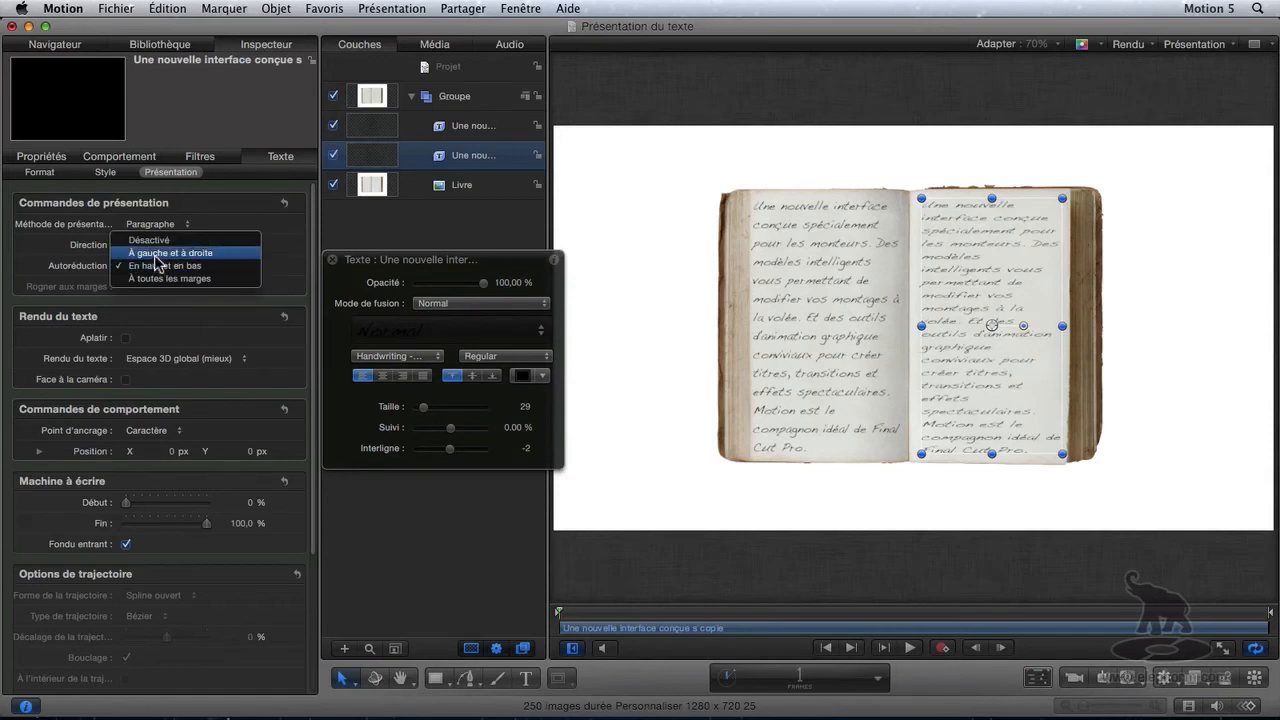
click(156, 254)
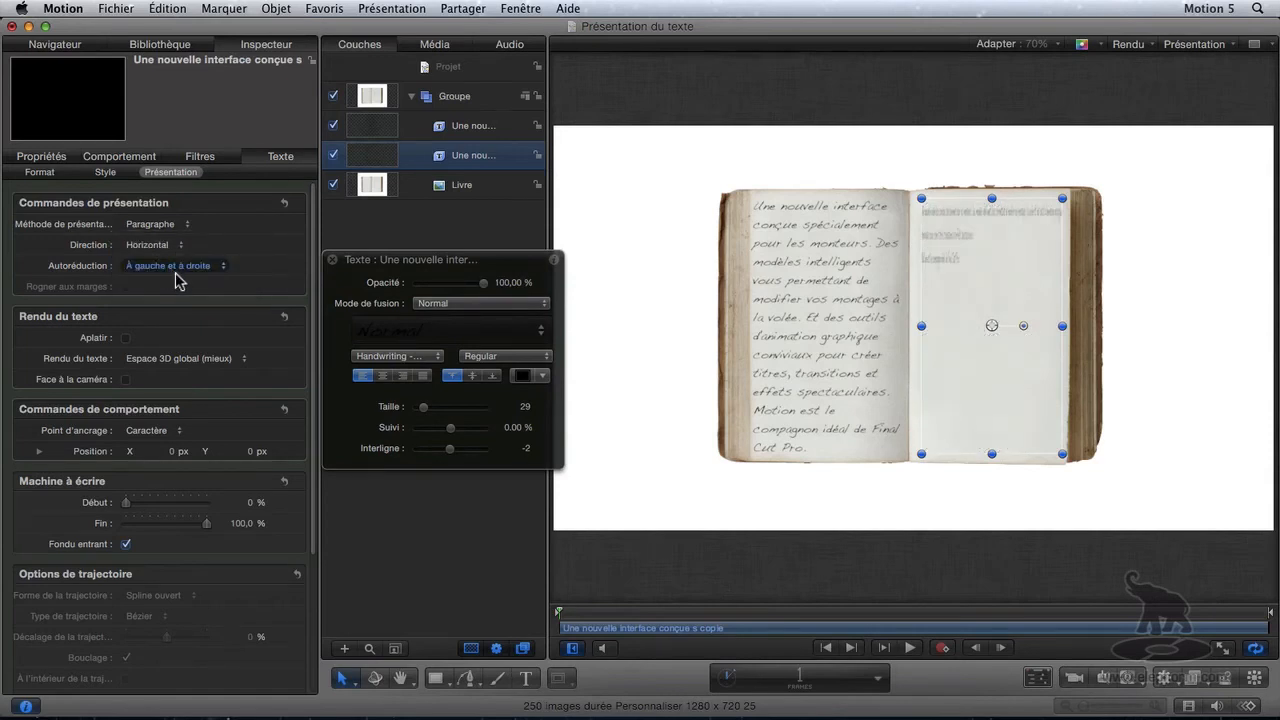
click(150, 271)
click(152, 262)
Set the right-page paragraph's Autoréduction back to À toutes les marges and change its layout method to Type.
click(144, 268)
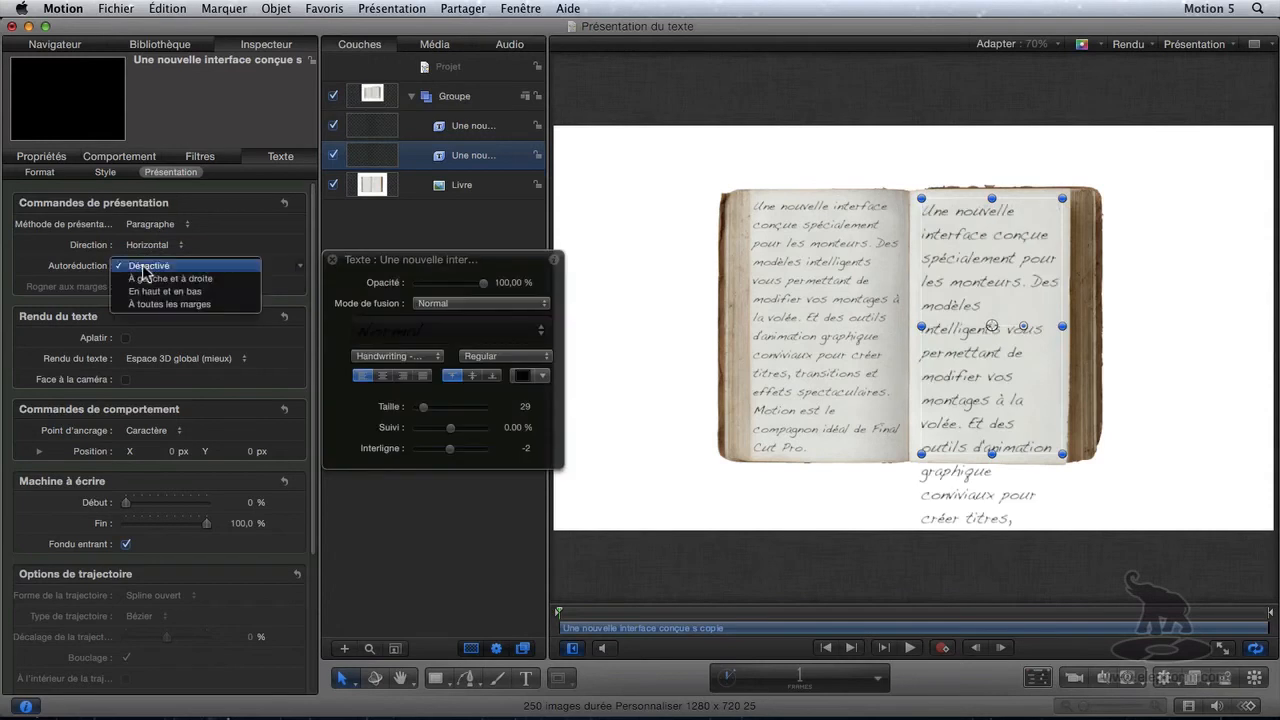
click(152, 304)
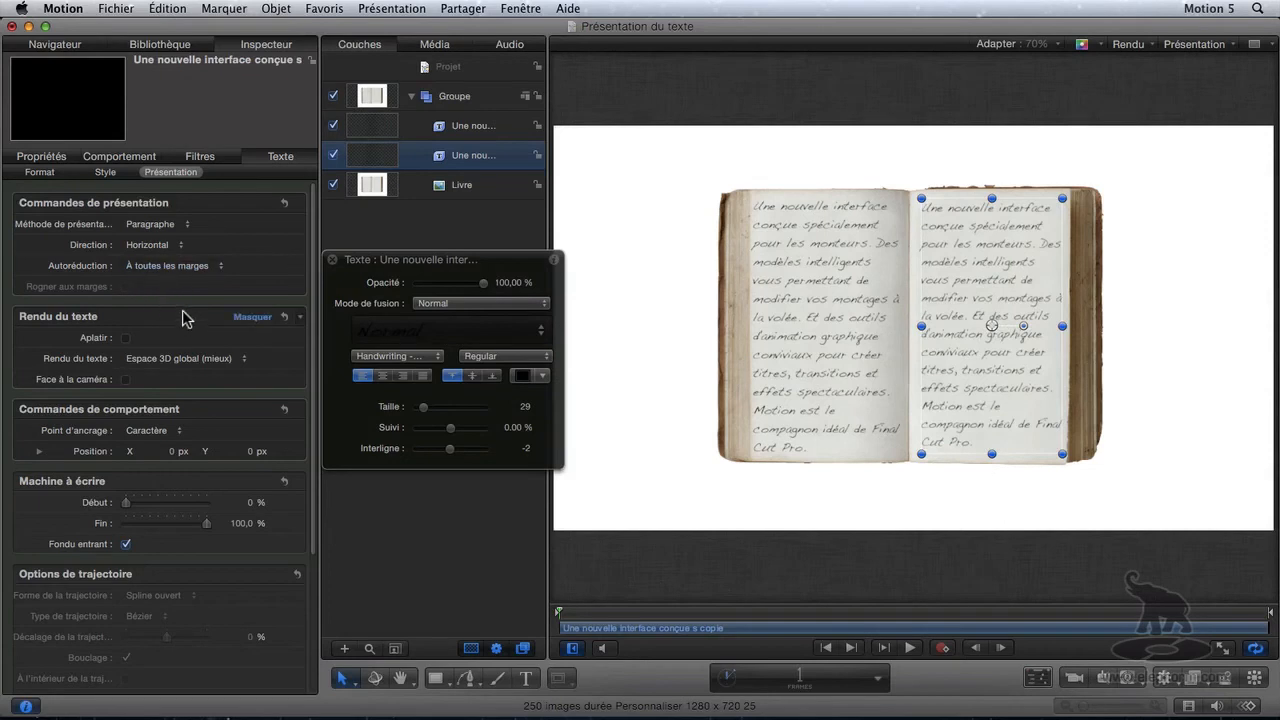
click(184, 226)
click(186, 210)
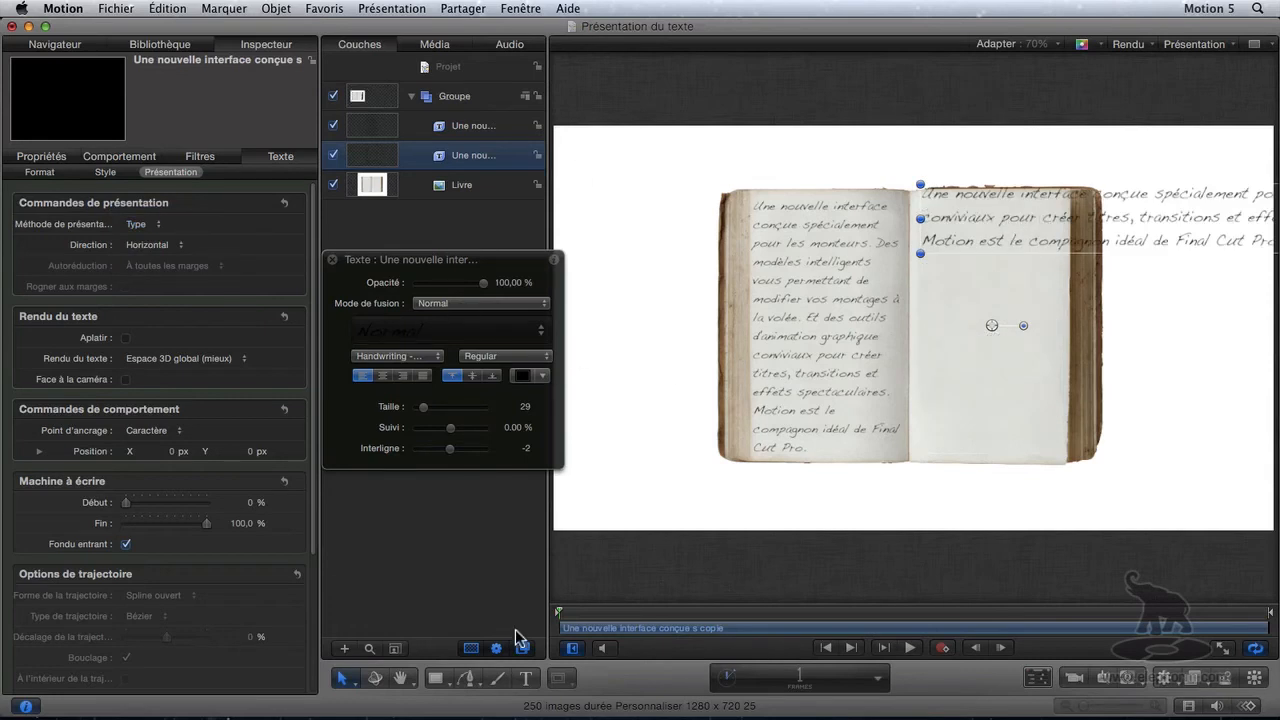
Add the text "Elephorm" below the book and colour it black.
click(527, 680)
click(793, 505)
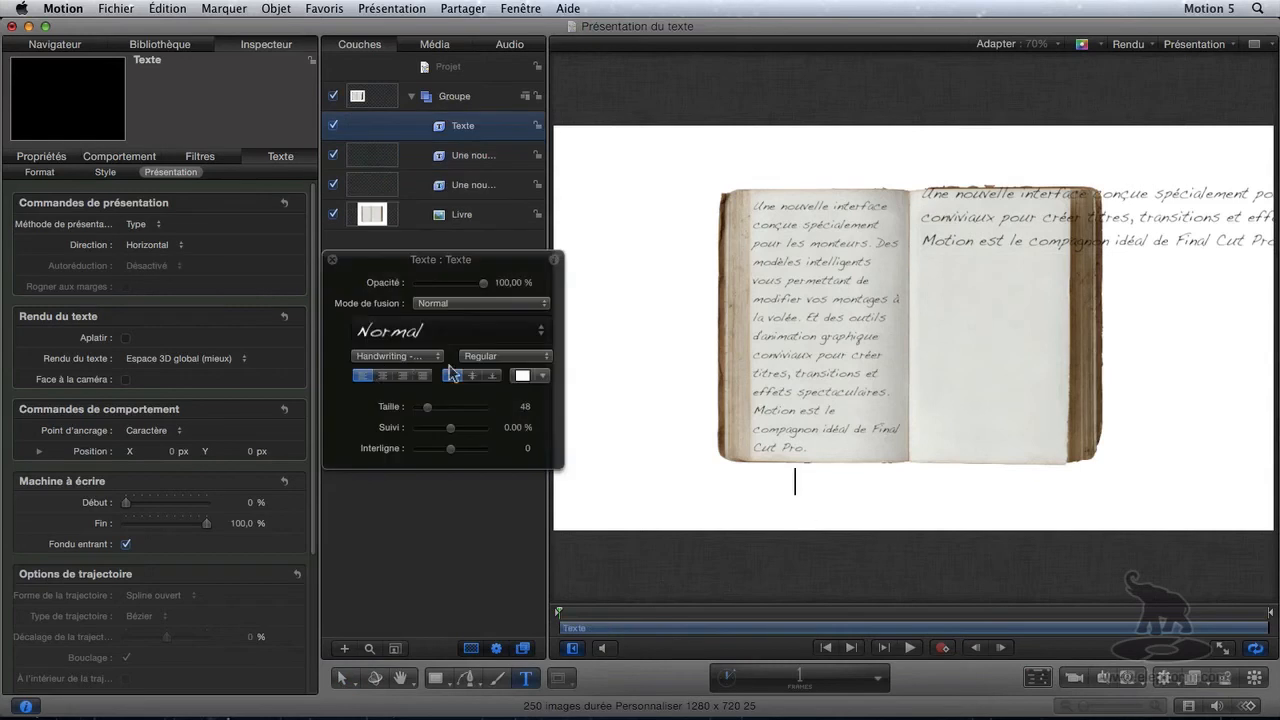
text(Elephorm)
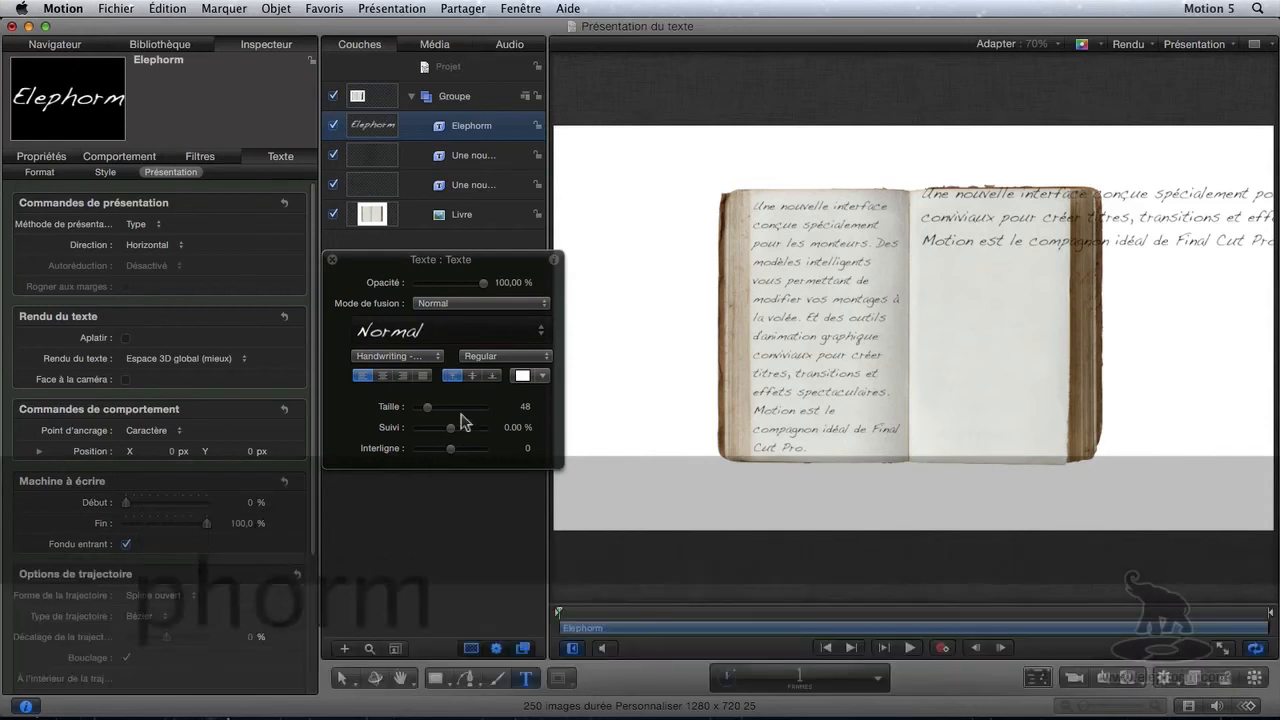
key(Escape)
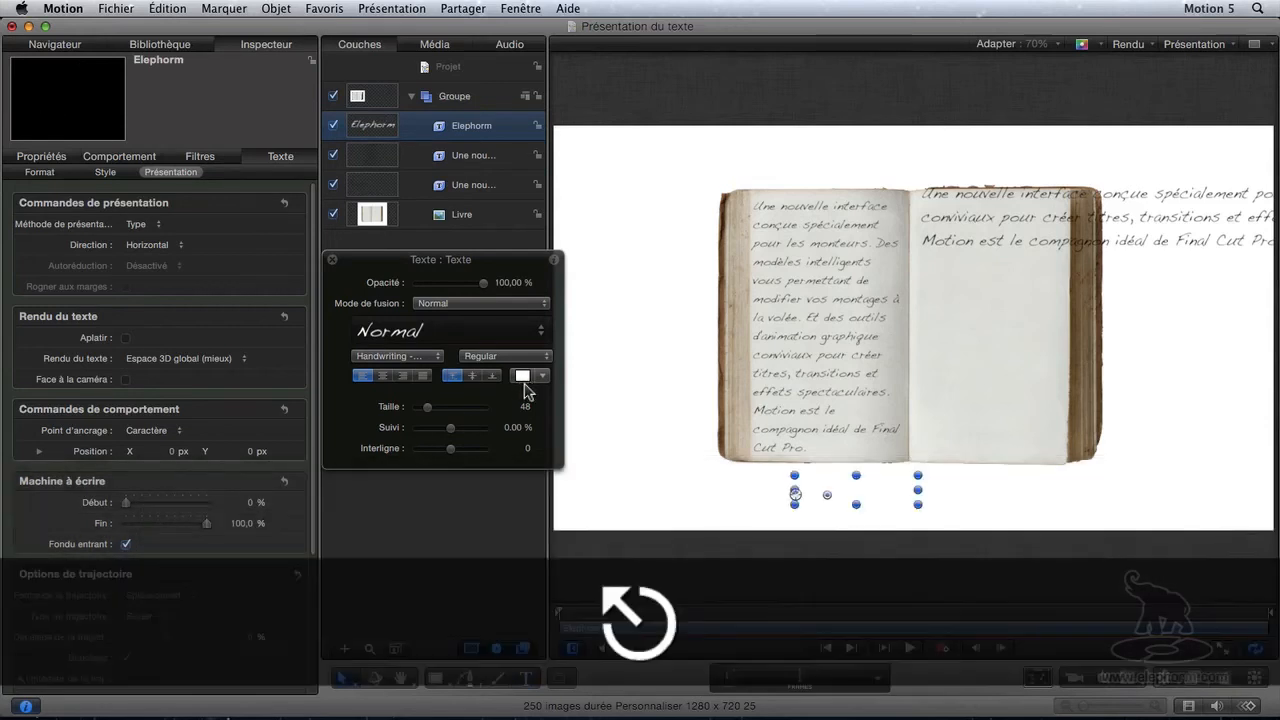
click(521, 378)
drag(410, 218, 428, 390)
click(259, 149)
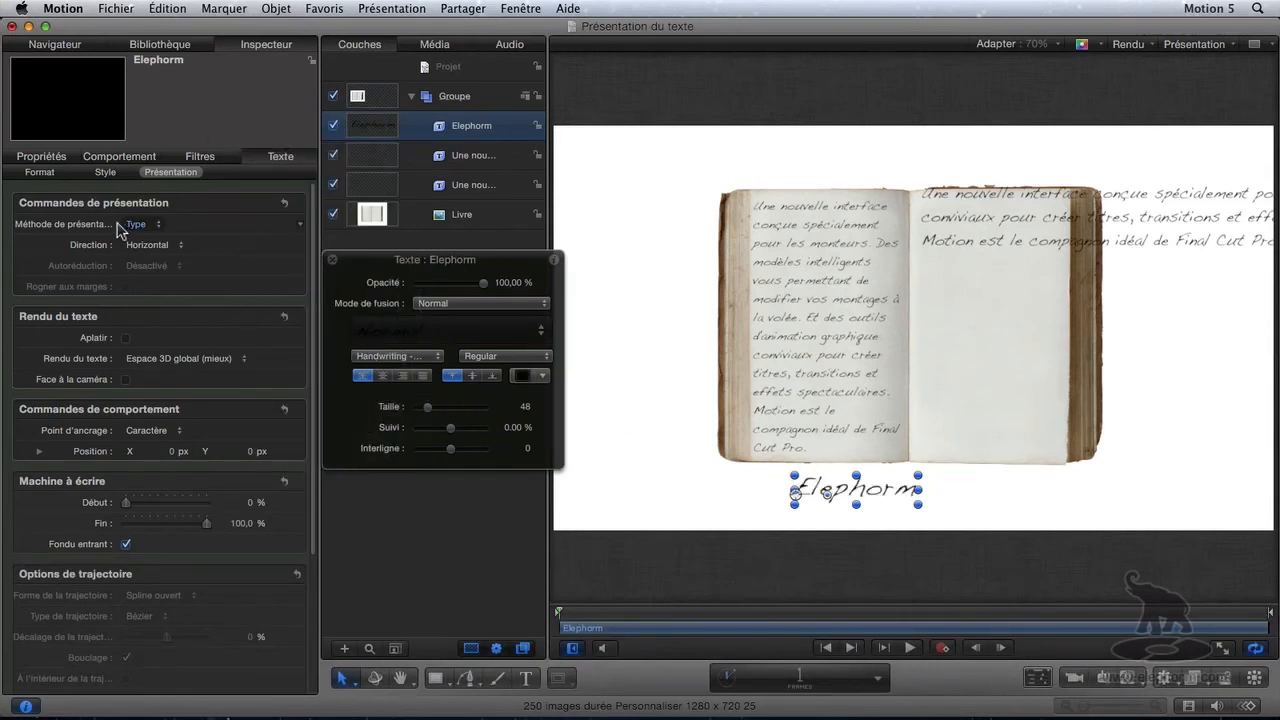
Delete the "Elephorm" text and reselect the right-page paragraph.
key(Delete)
click(478, 128)
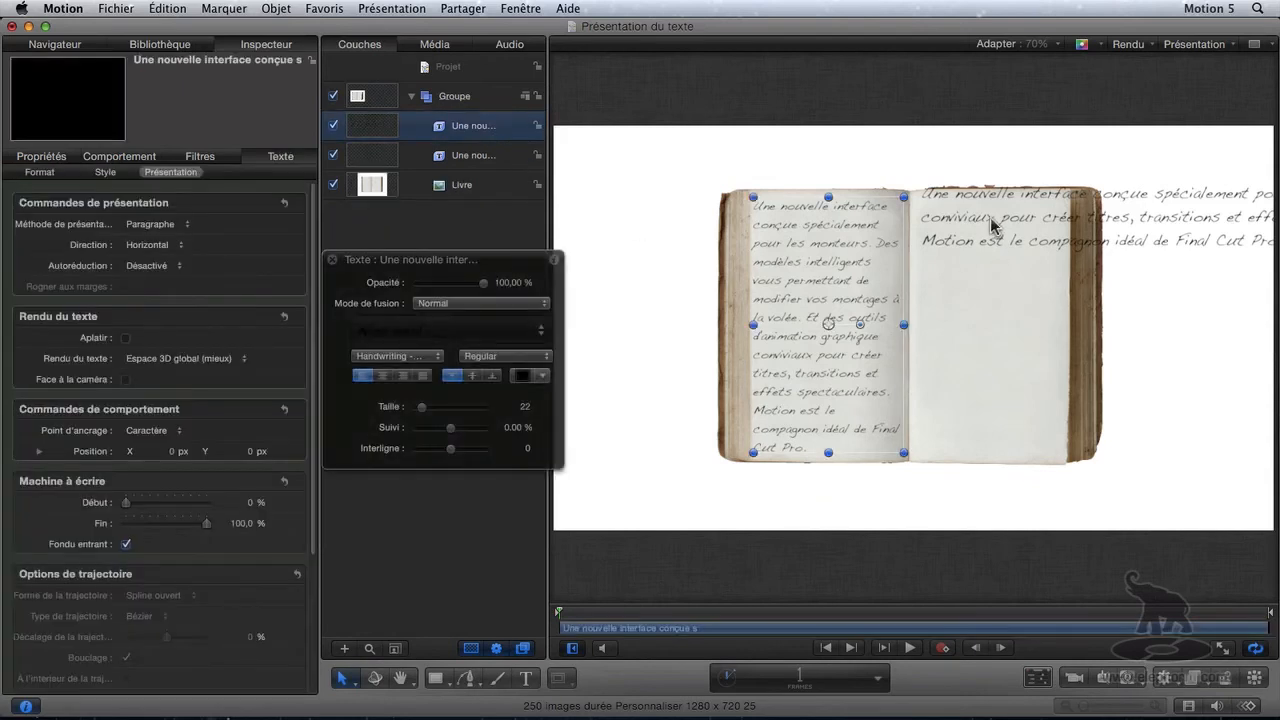
click(466, 158)
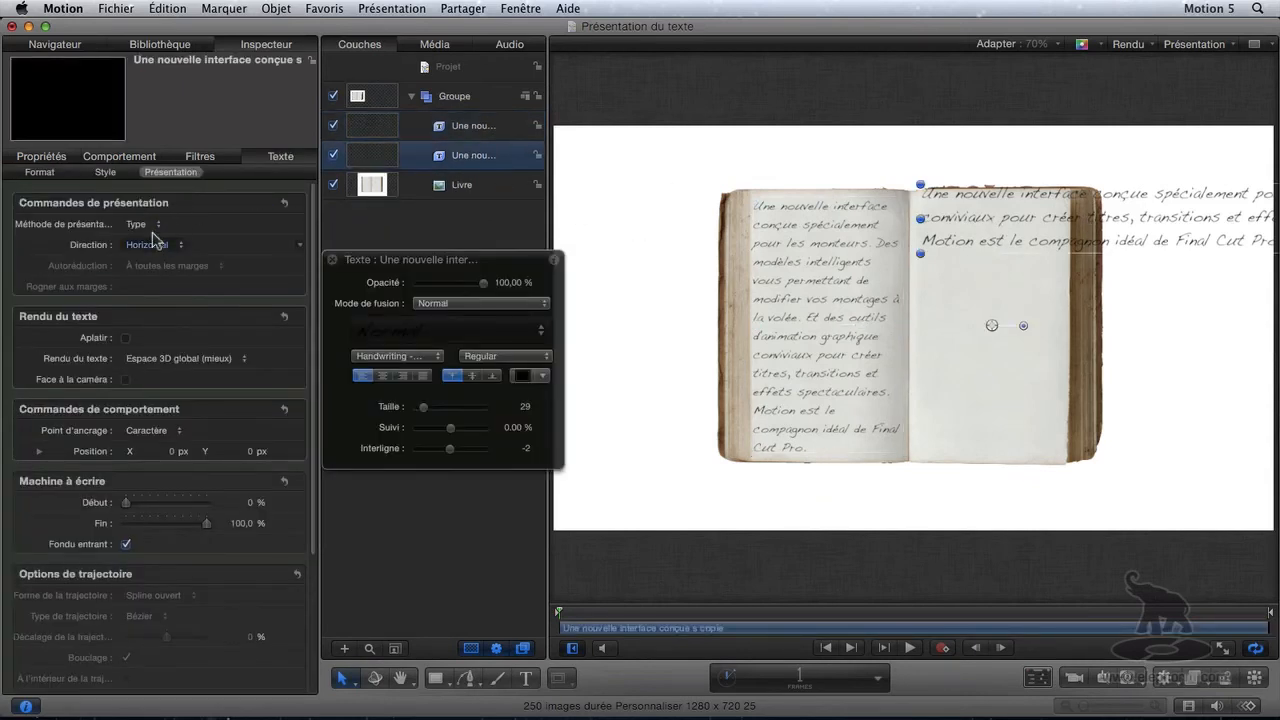
Set the right-page paragraph's layout method to Trajectoire.
click(150, 225)
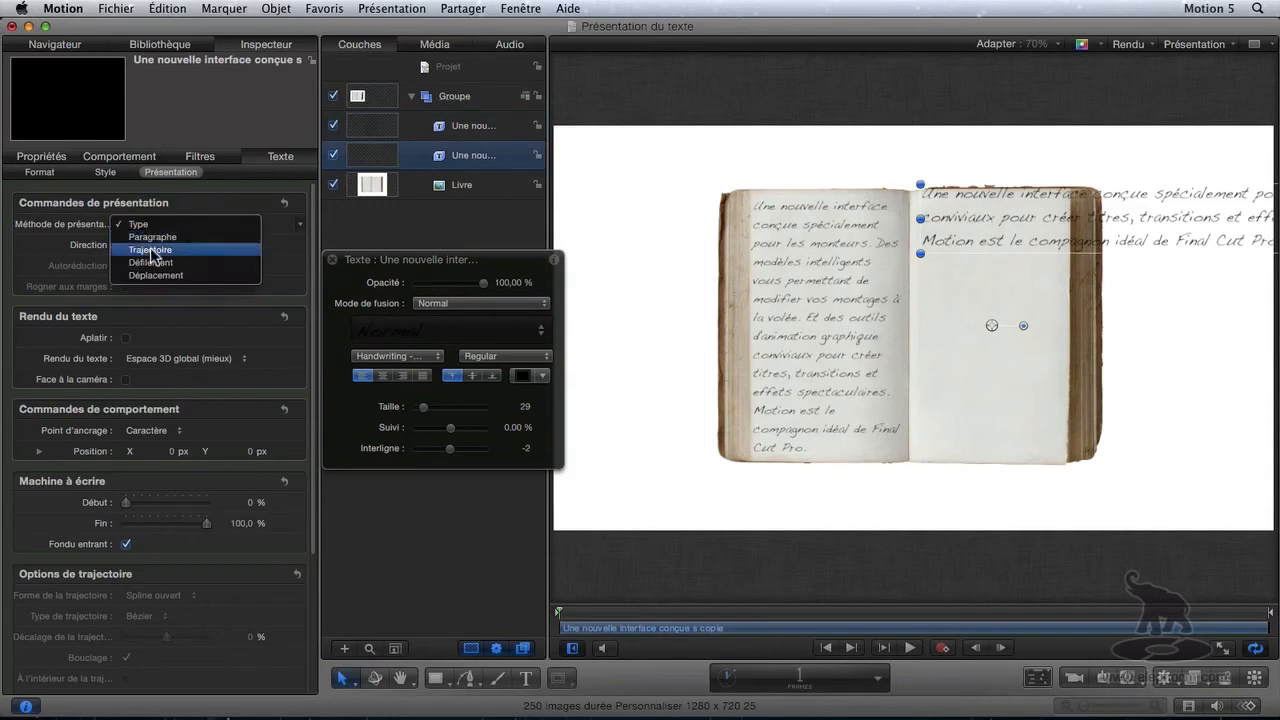
click(150, 250)
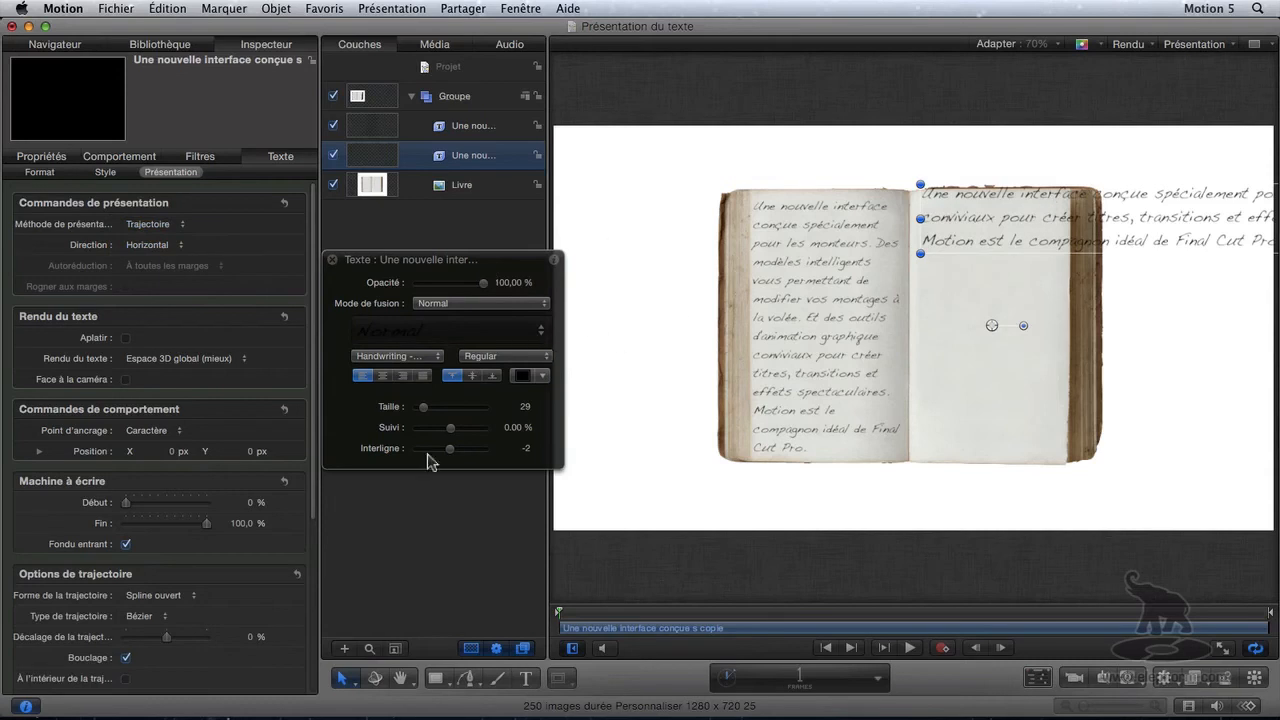
scroll(312, 203, down, 5)
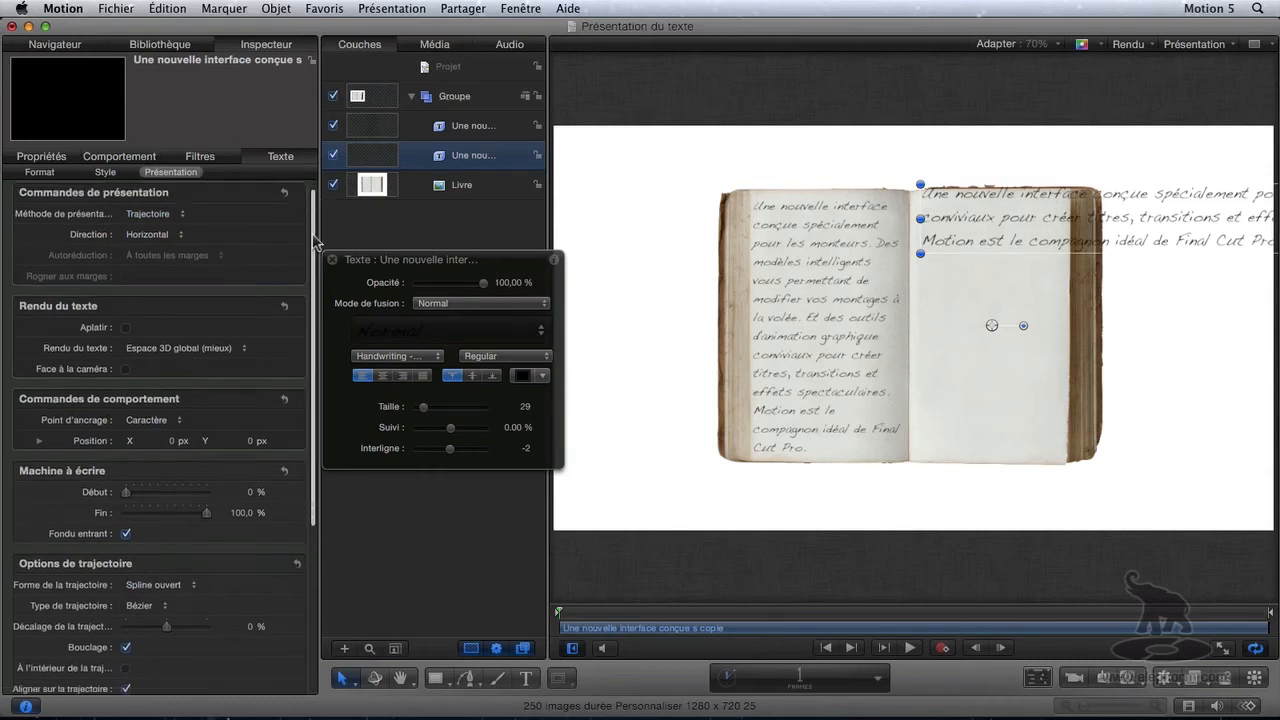
Shorten the right-page text to "Une nouvelle interface conçue spécialement pour les monteurs. Final Cut Pro.".
click(40, 172)
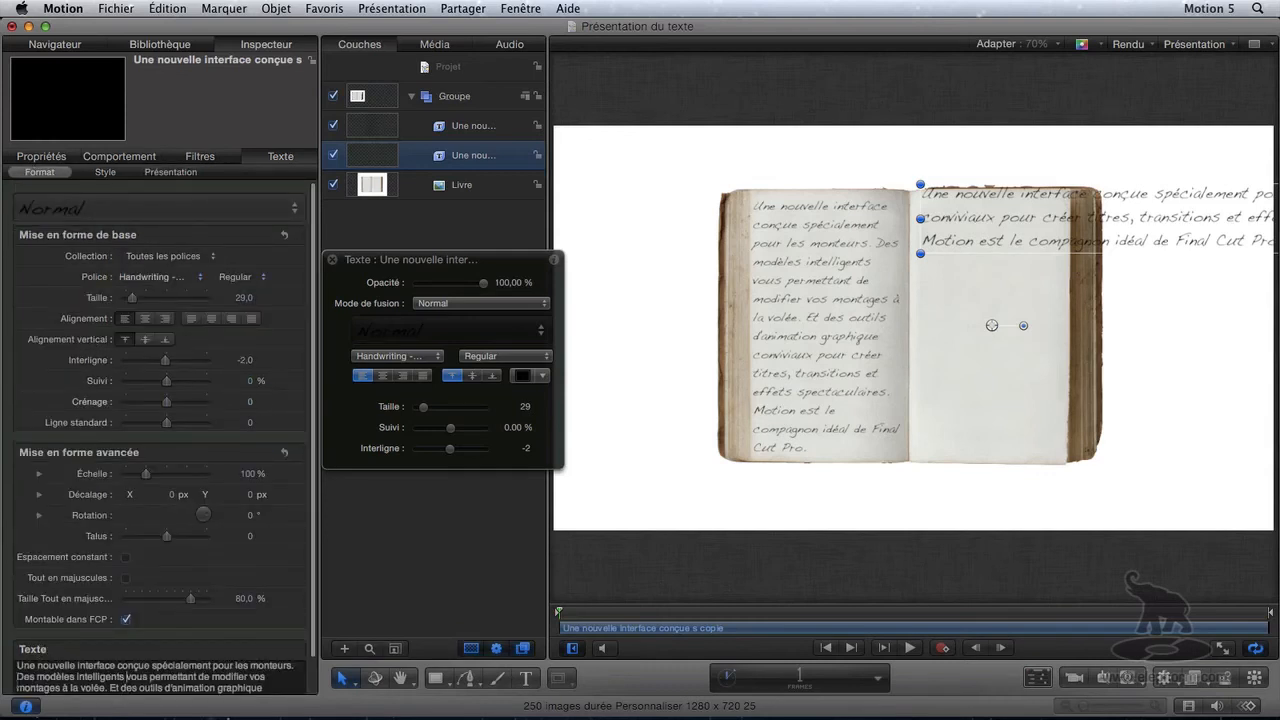
drag(18, 677, 90, 703)
key(BackSpace)
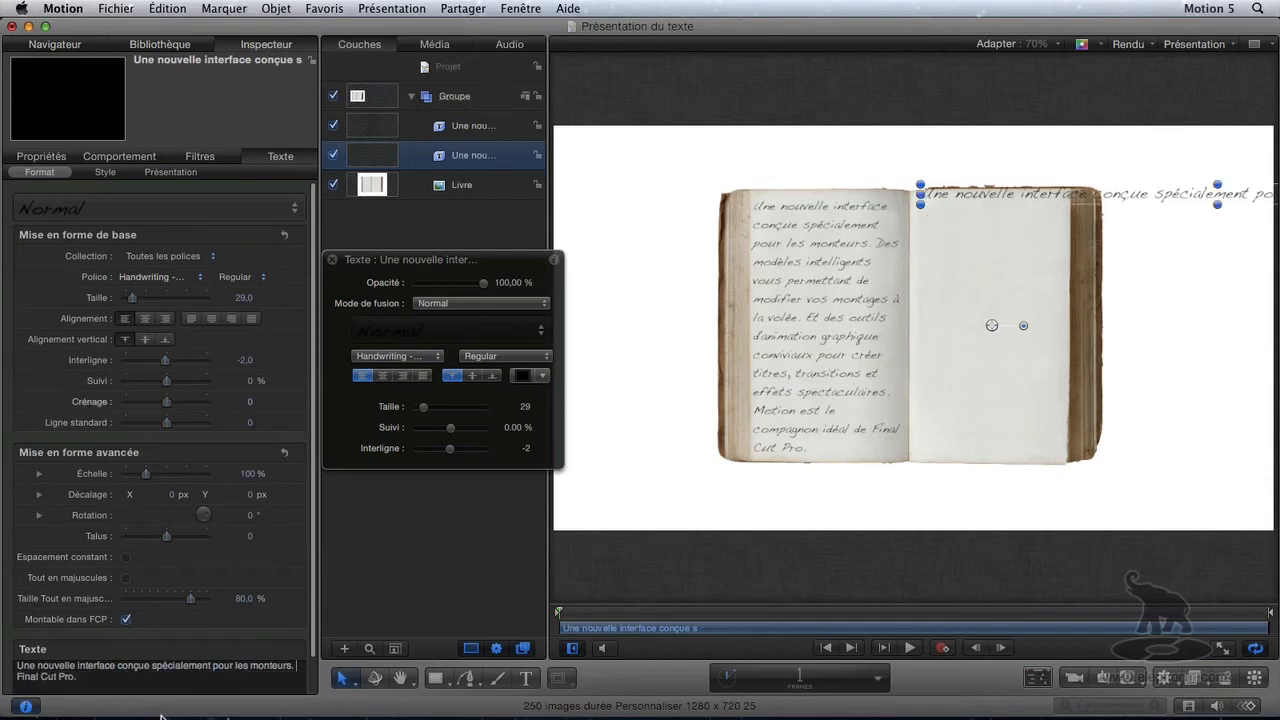
Hide the left-page paragraph and position the shortened sentence across the upper half of the book.
drag(1155, 194, 850, 153)
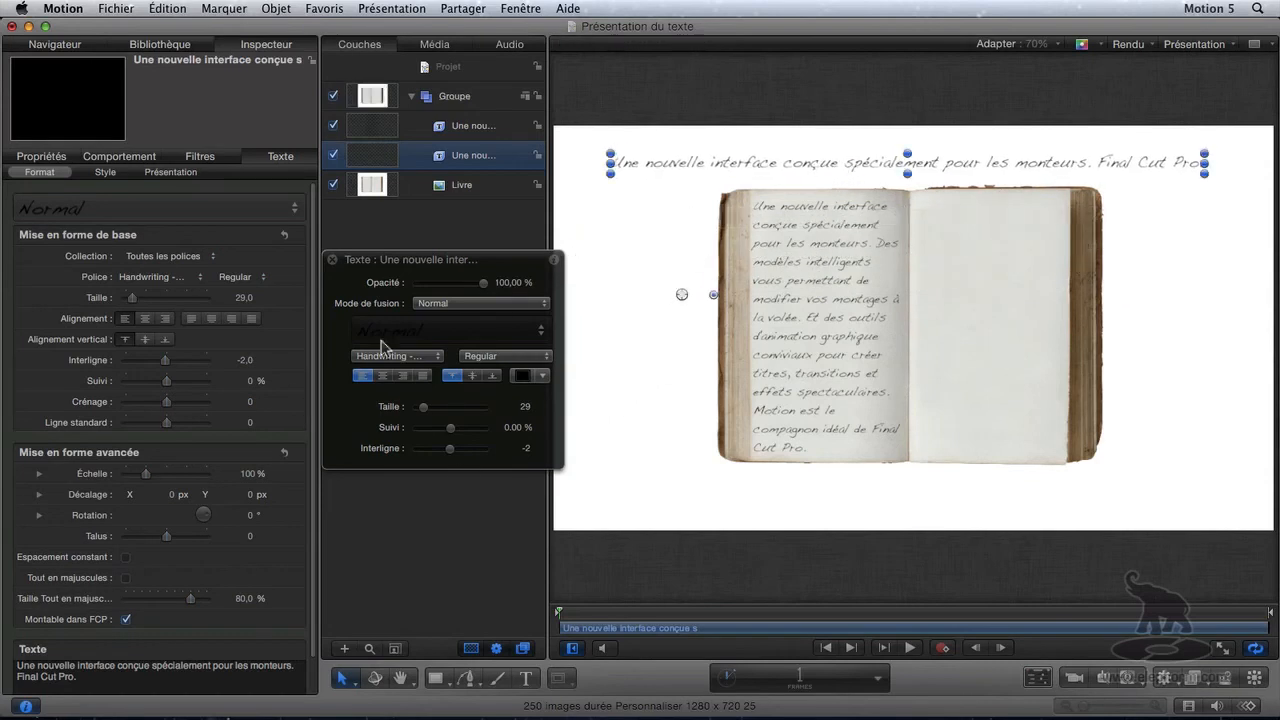
click(333, 126)
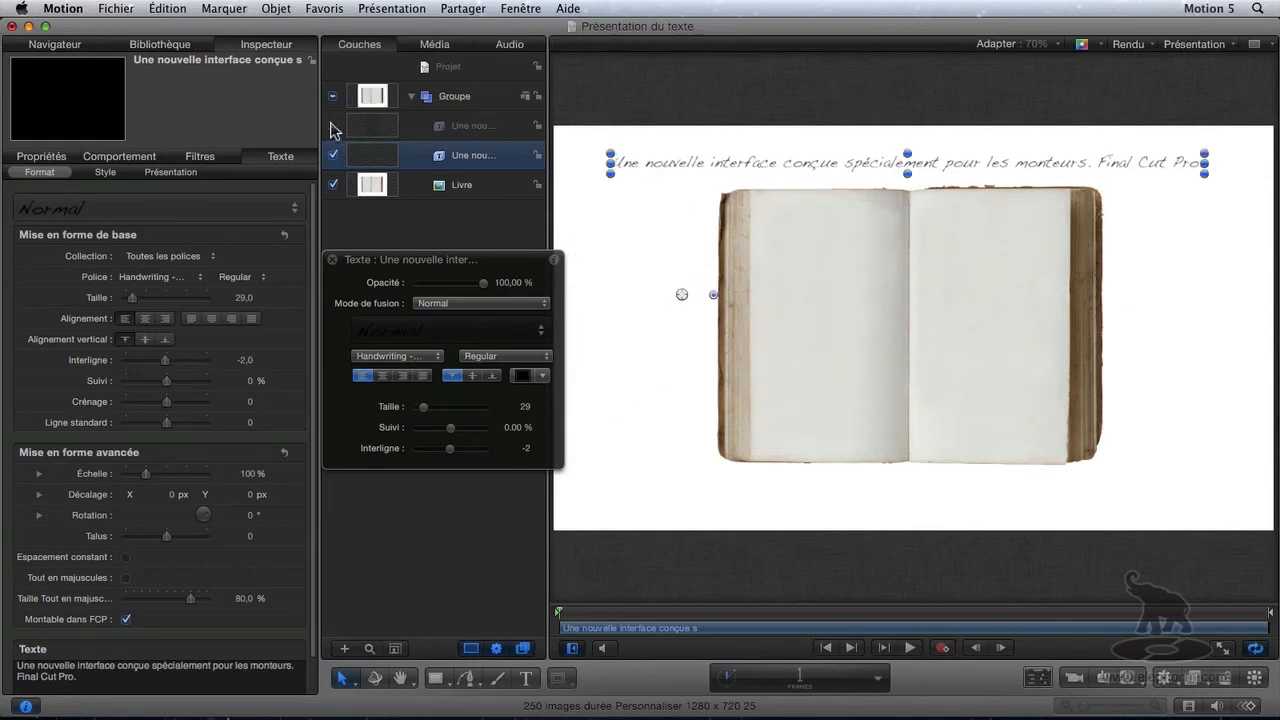
drag(890, 172, 901, 285)
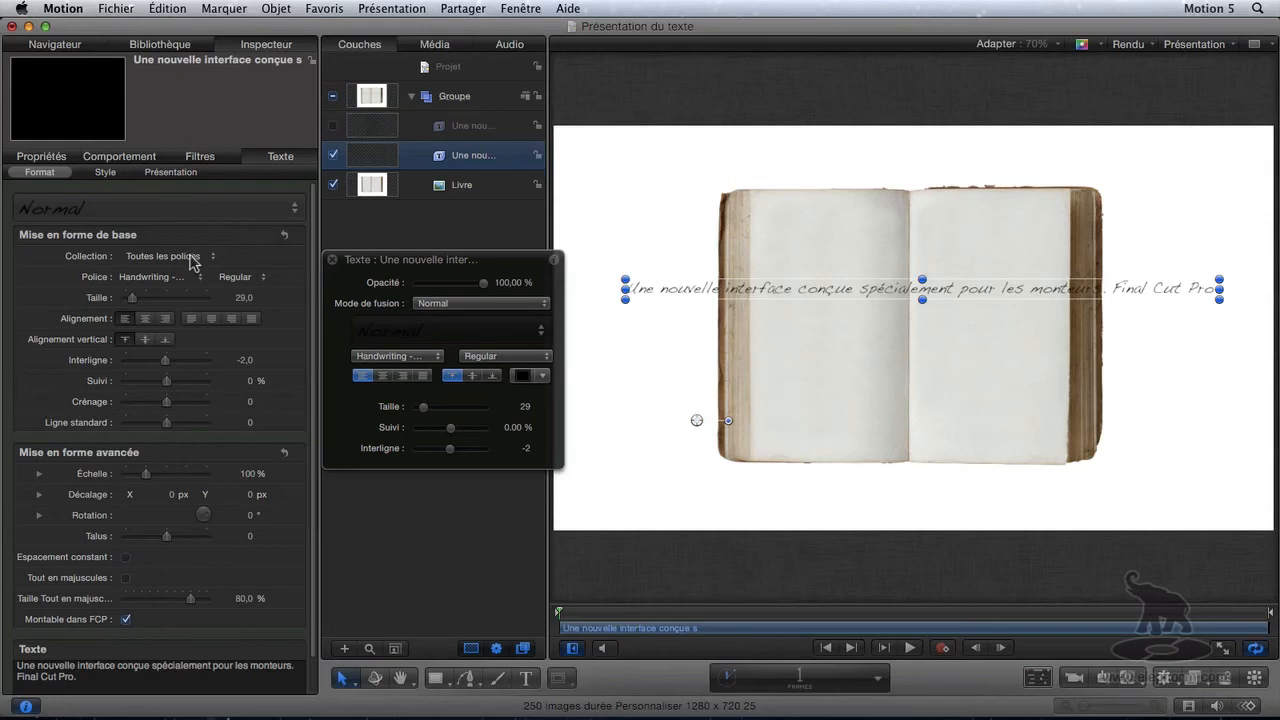
Copy the whole shortened sentence from the canvas, then delete its text layer.
click(170, 172)
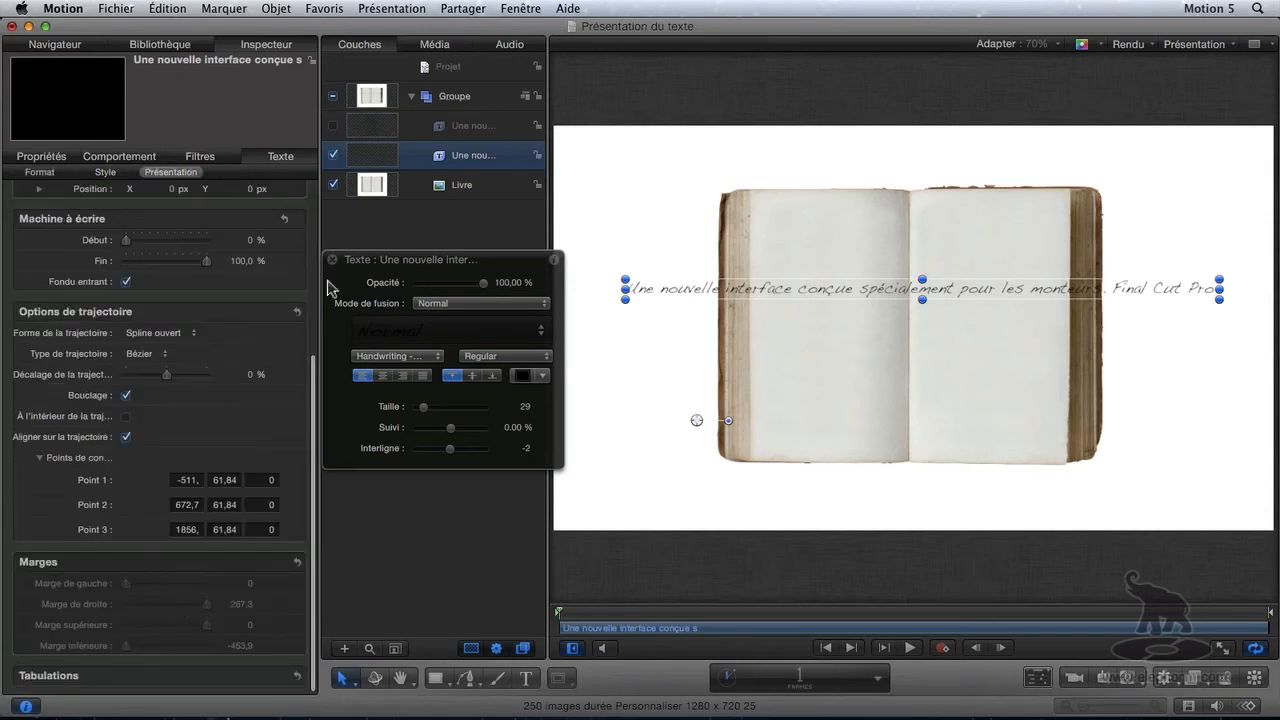
scroll(316, 378, up, 5)
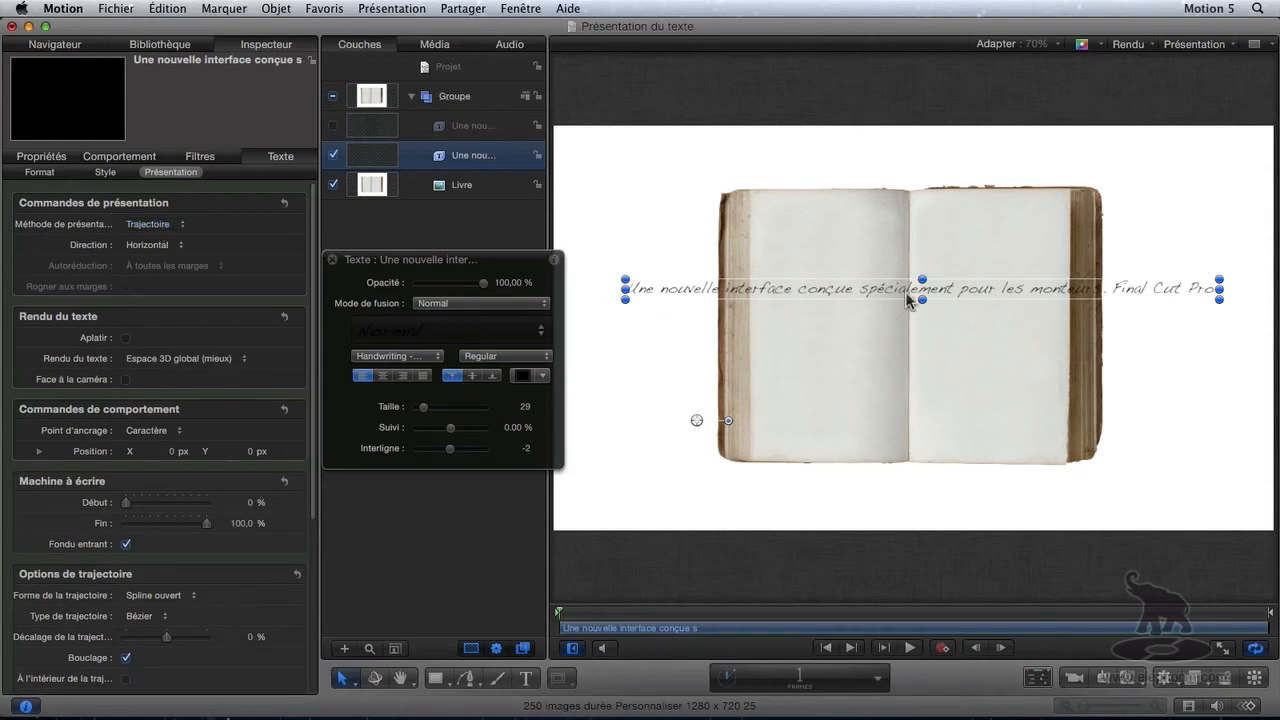
double_click(845, 287)
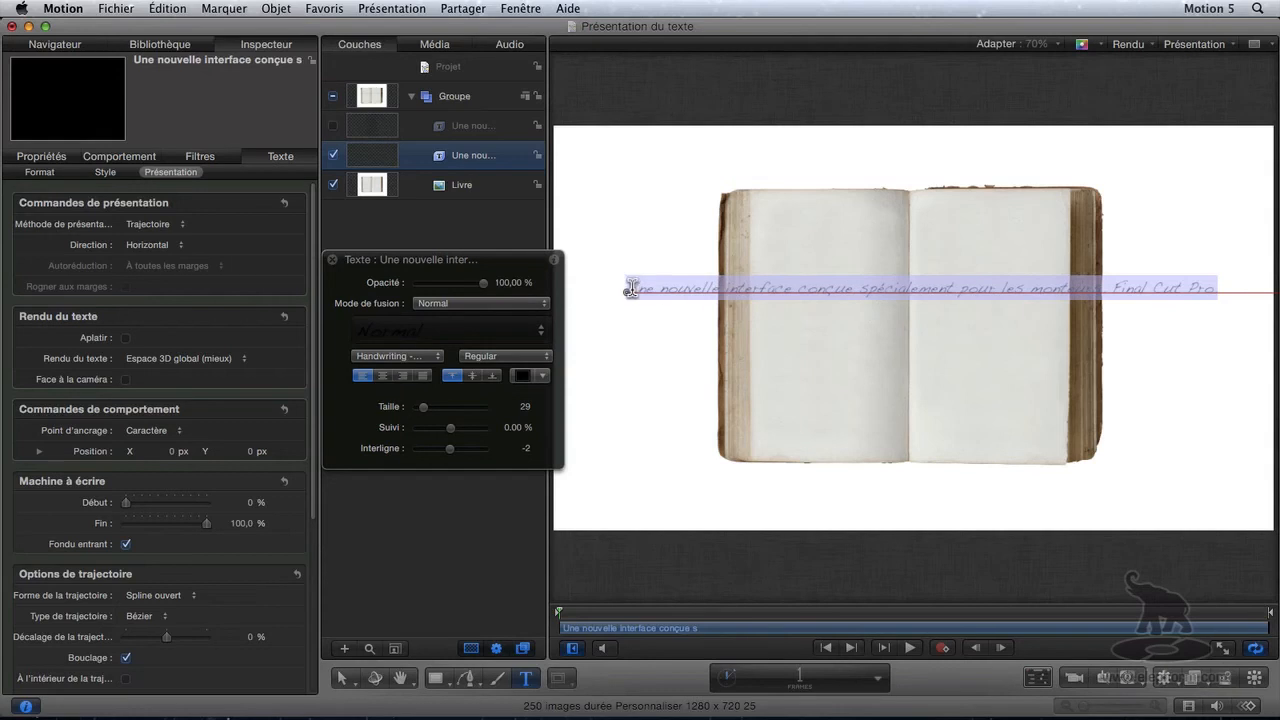
click(1214, 305)
drag(1216, 288, 567, 287)
key(super+c)
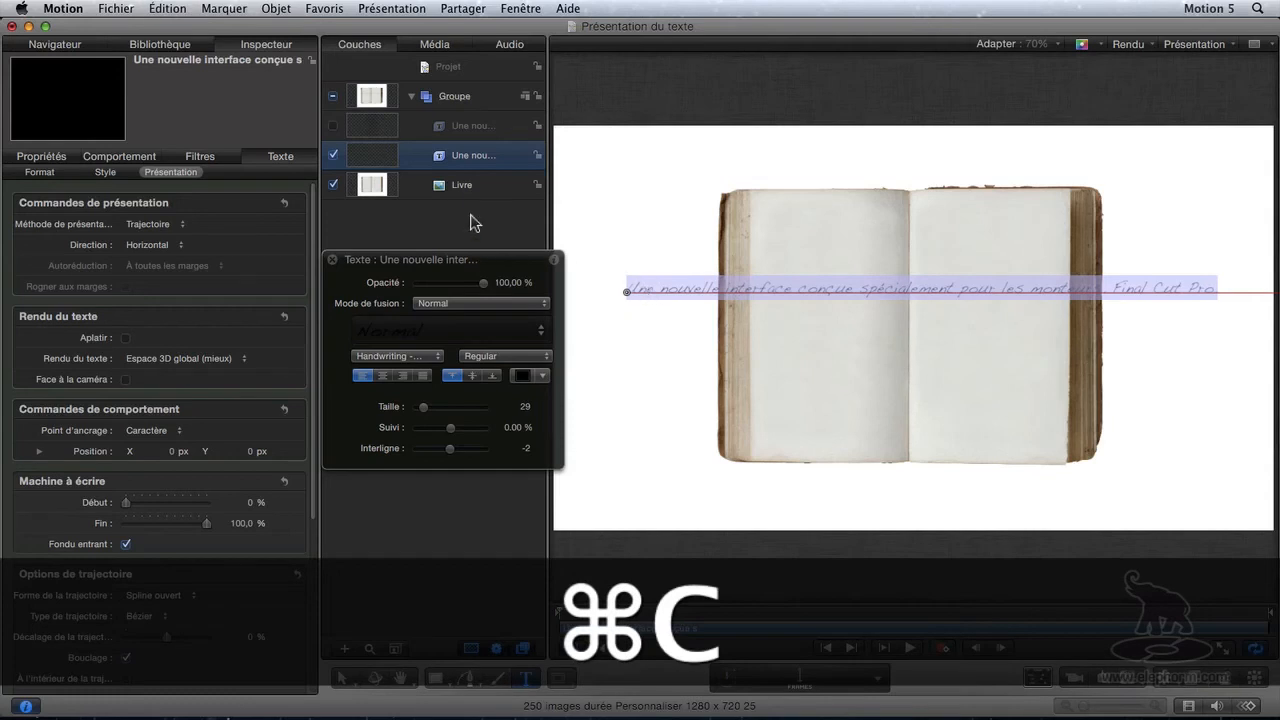
key(Delete)
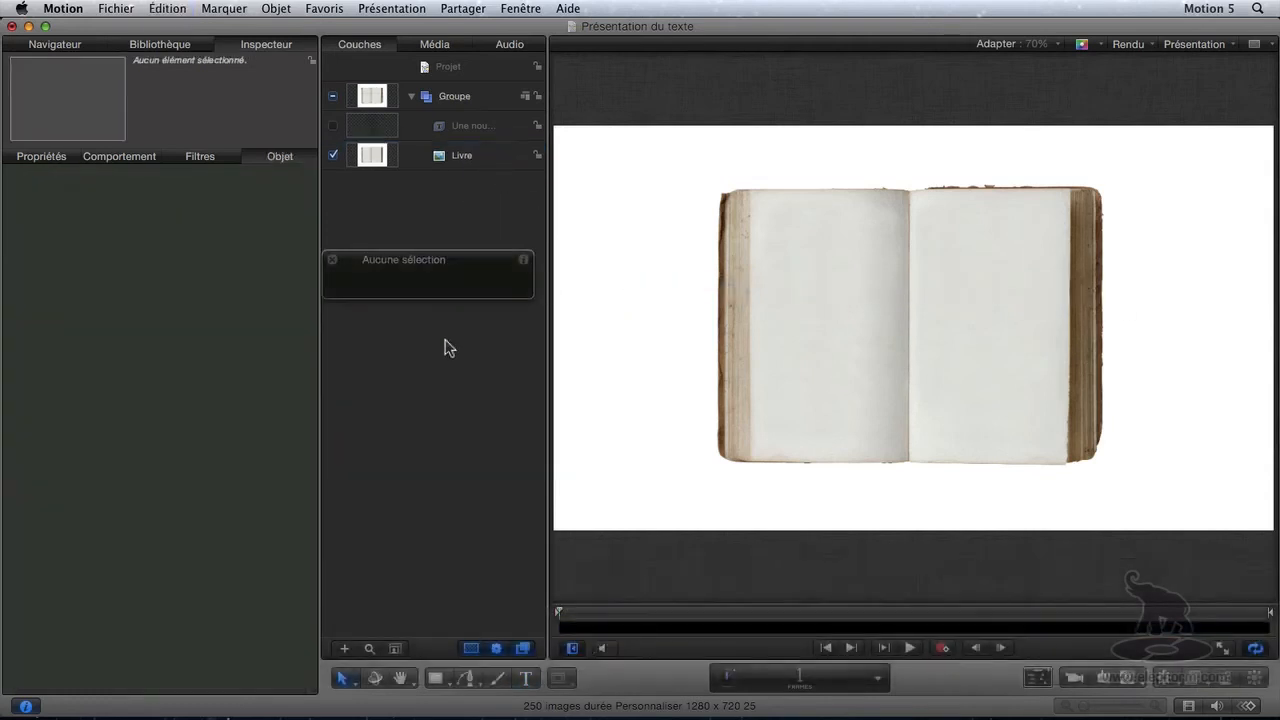
Create a new text object over the left page and paste the copied sentence as its content.
click(522, 679)
click(678, 343)
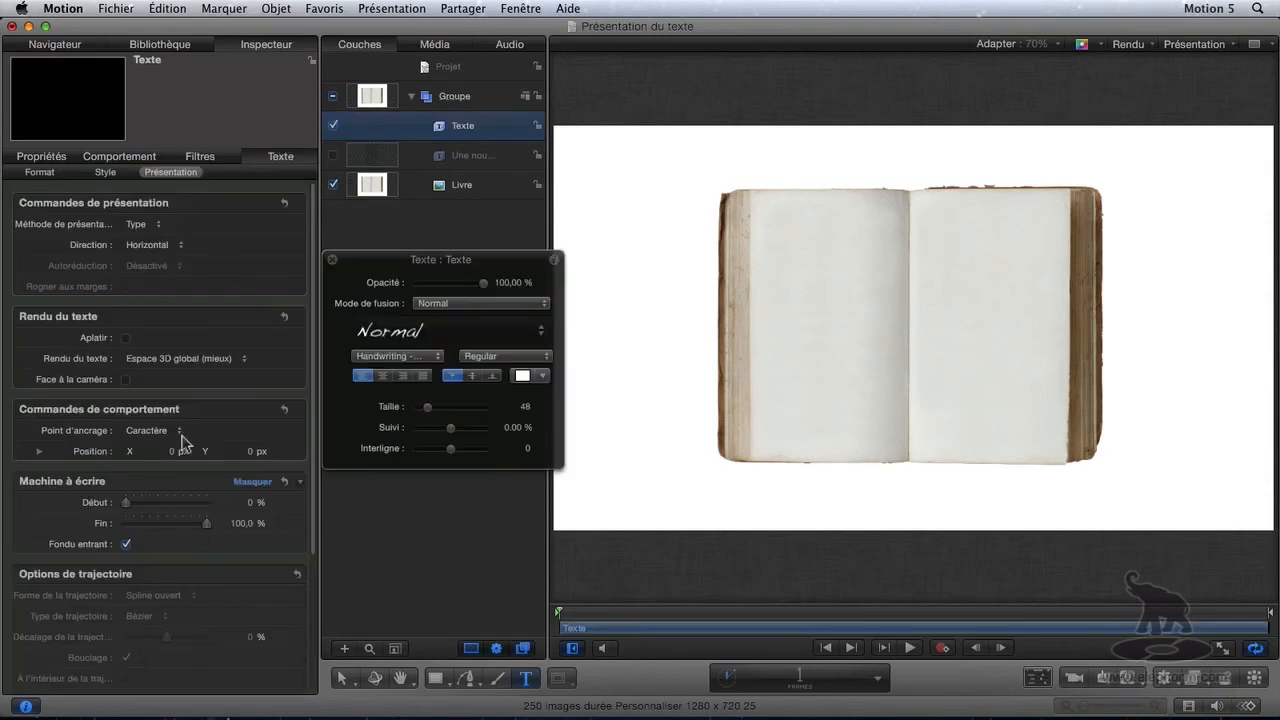
click(38, 172)
scroll(250, 545, down, 2)
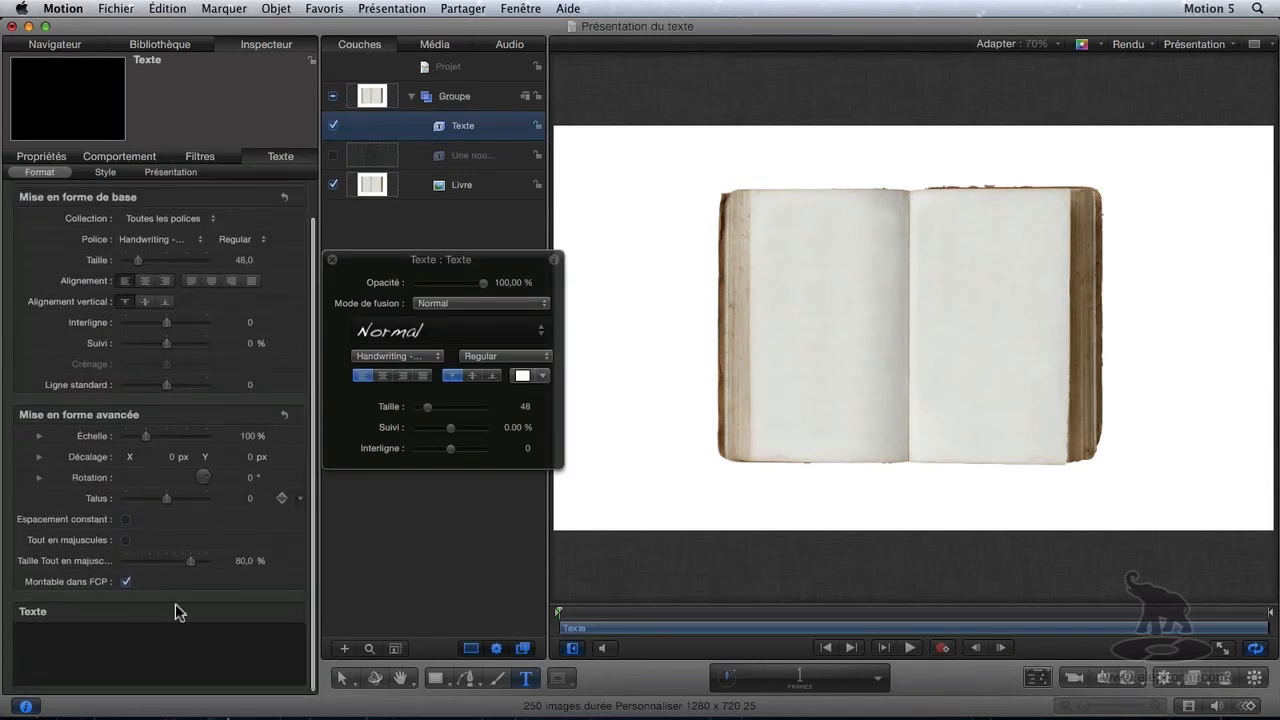
key(super+v)
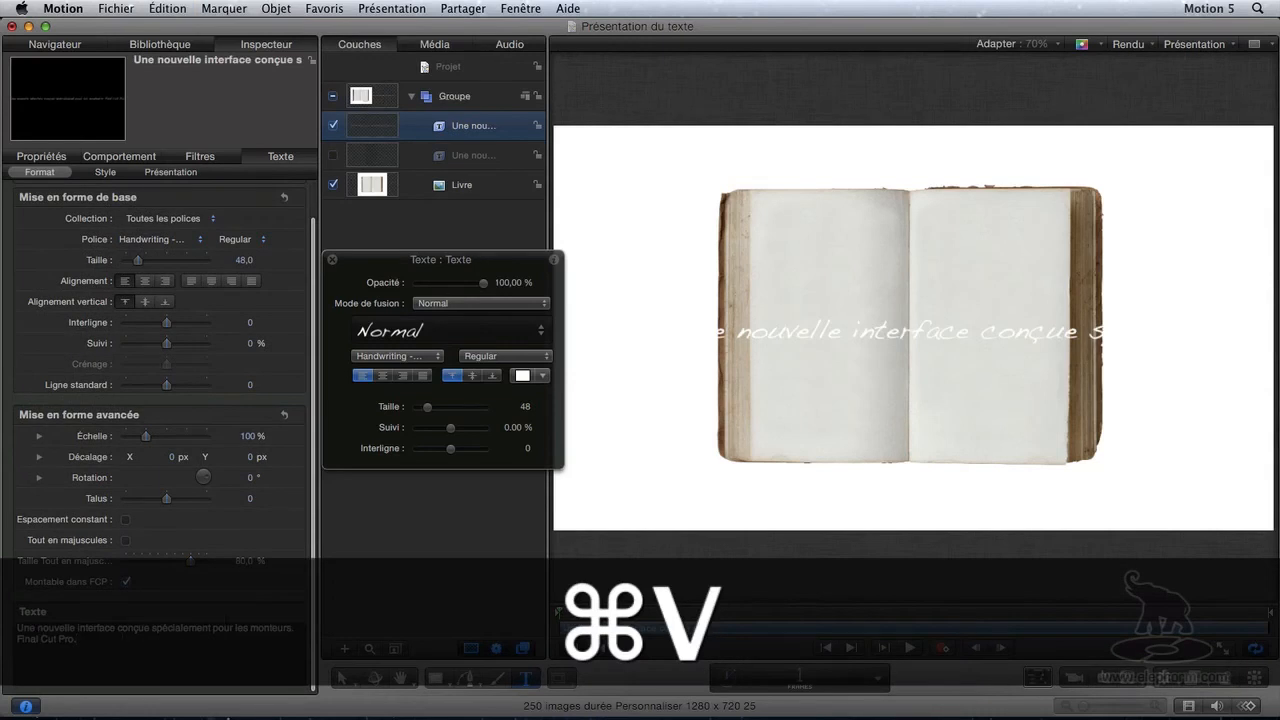
Colour the new sentence black and reduce its size to 30.
click(522, 377)
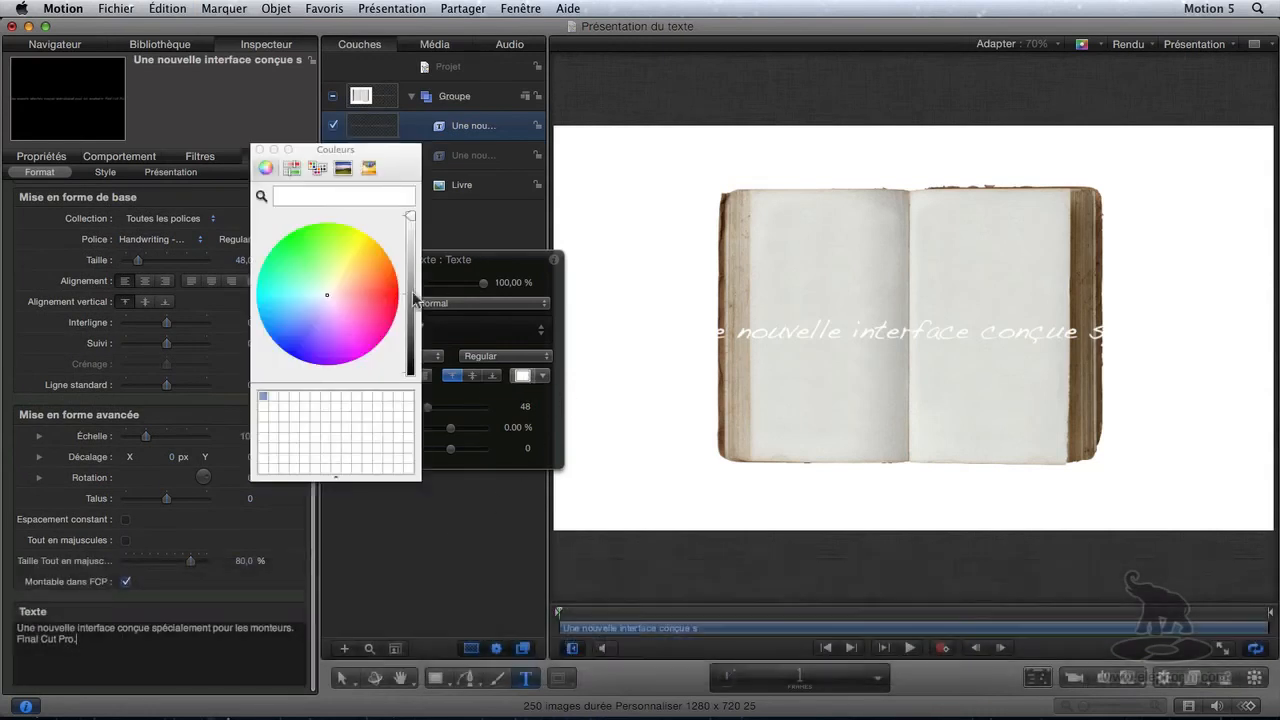
drag(413, 216, 412, 395)
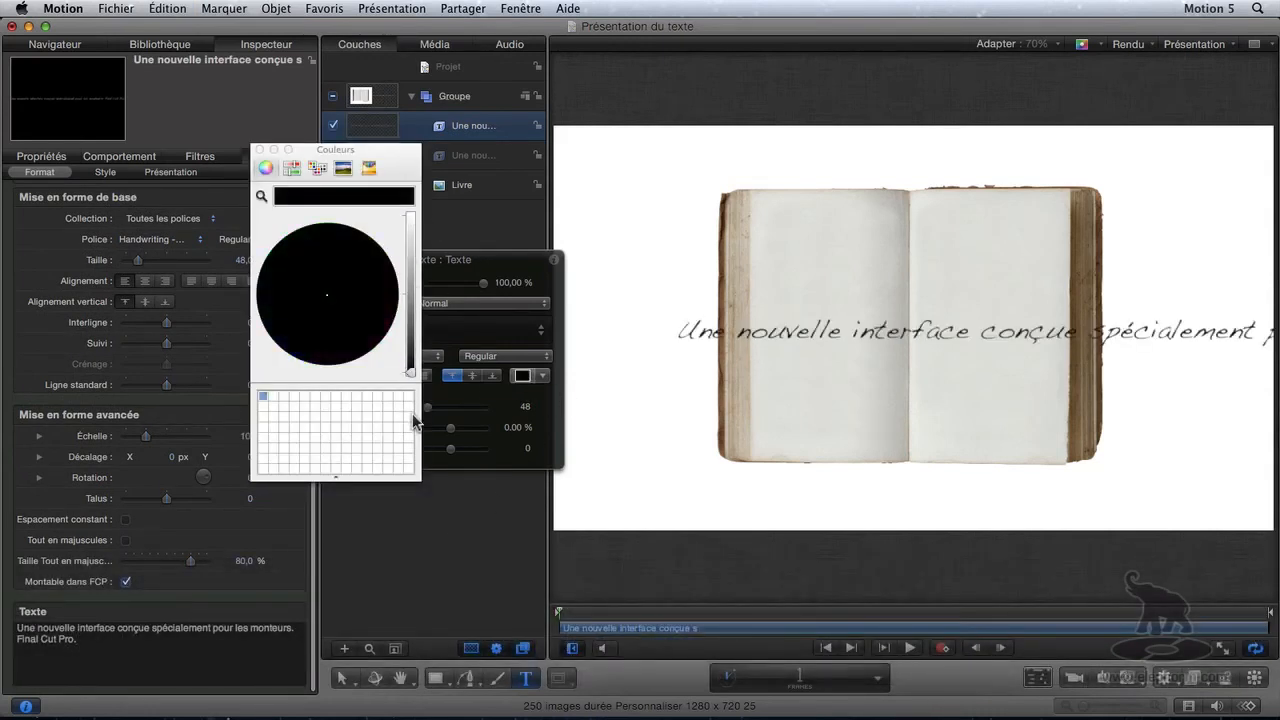
click(259, 149)
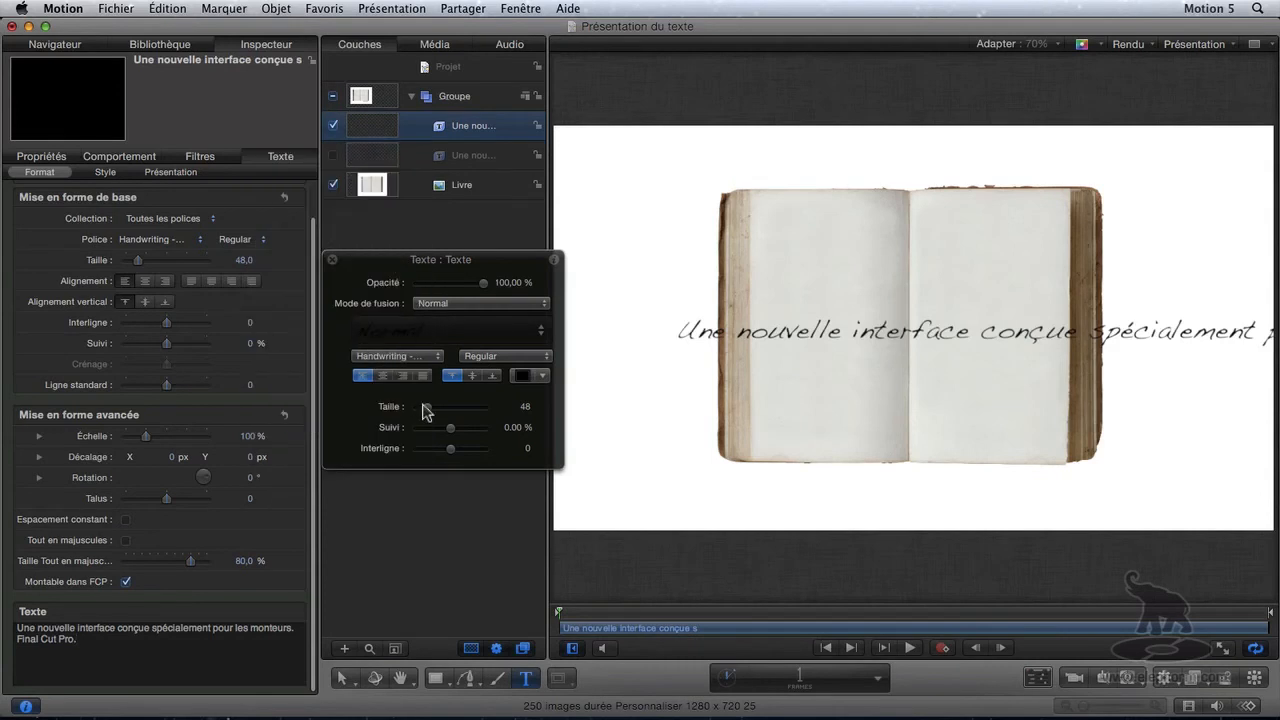
drag(426, 413, 429, 414)
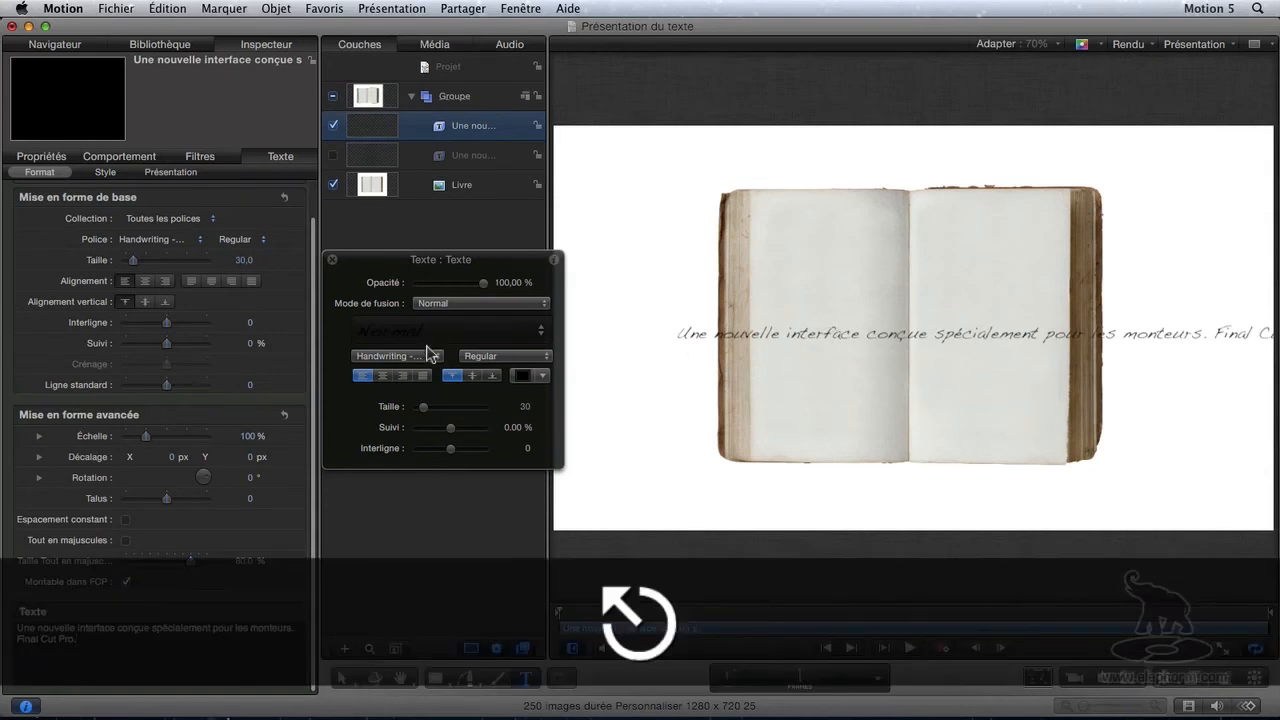
Move the sentence up so it spans the book and set its layout method to Trajectoire.
click(343, 682)
drag(979, 335, 905, 247)
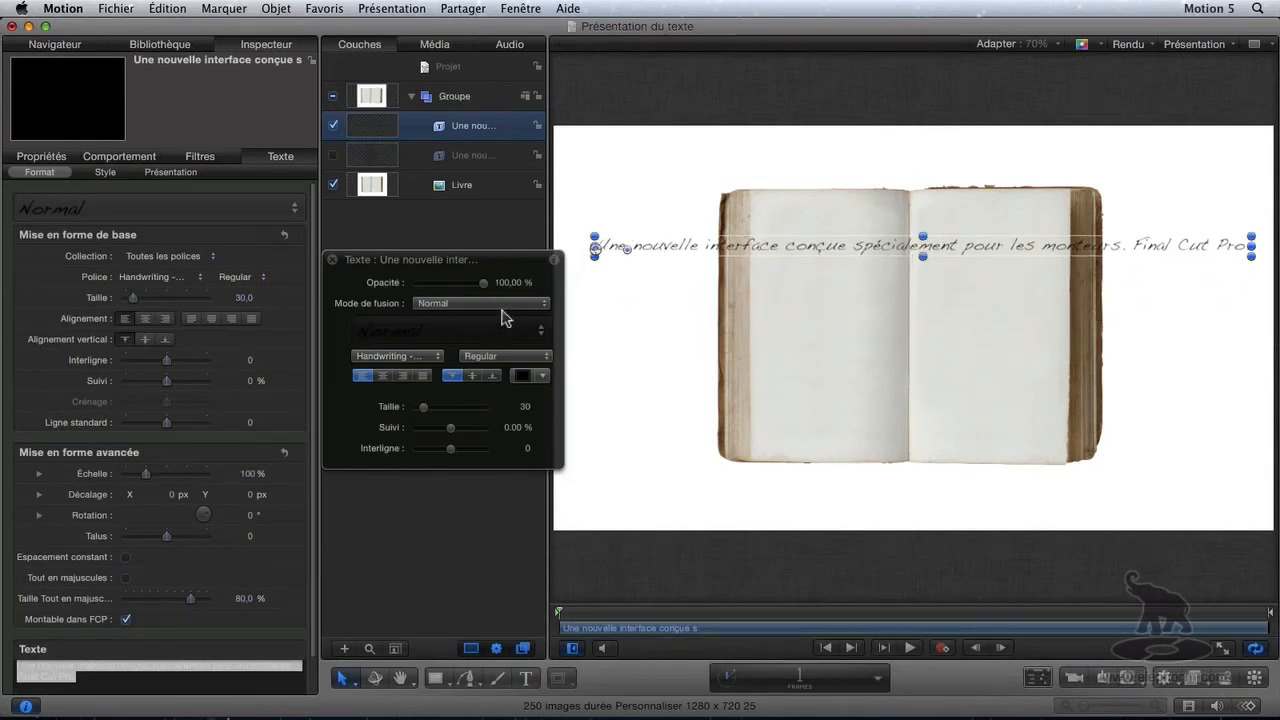
click(172, 173)
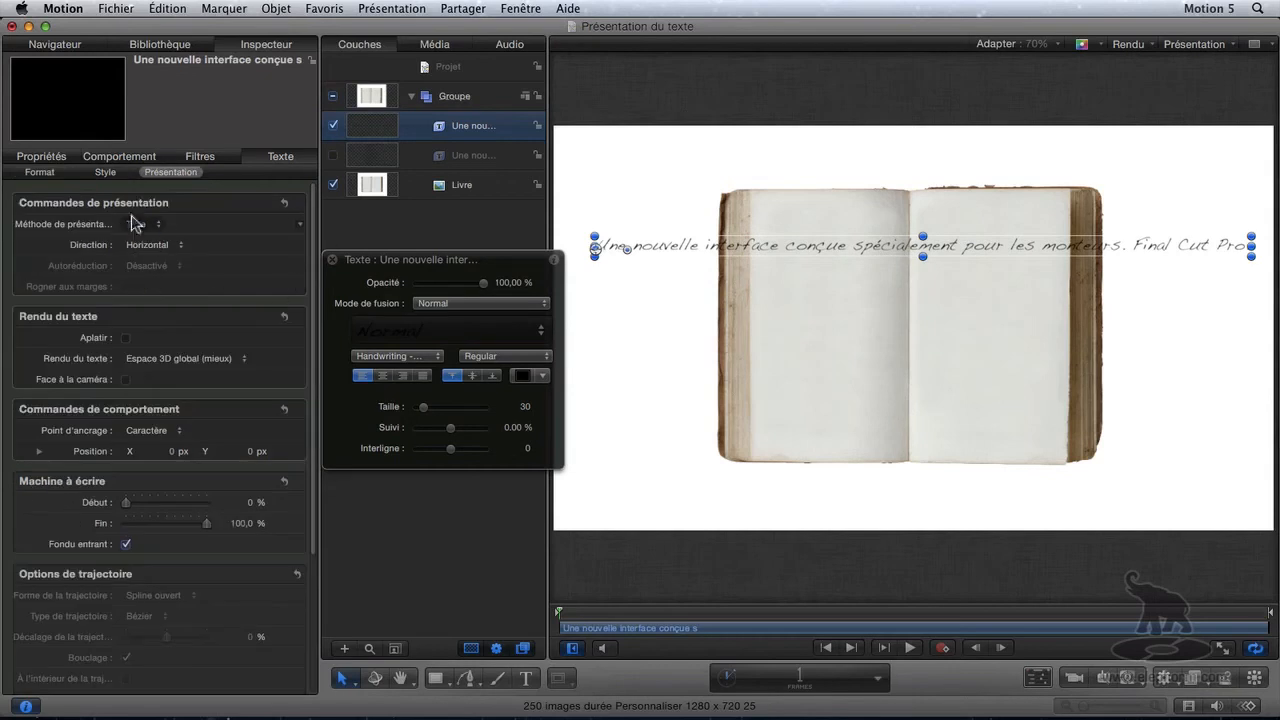
click(143, 224)
click(150, 239)
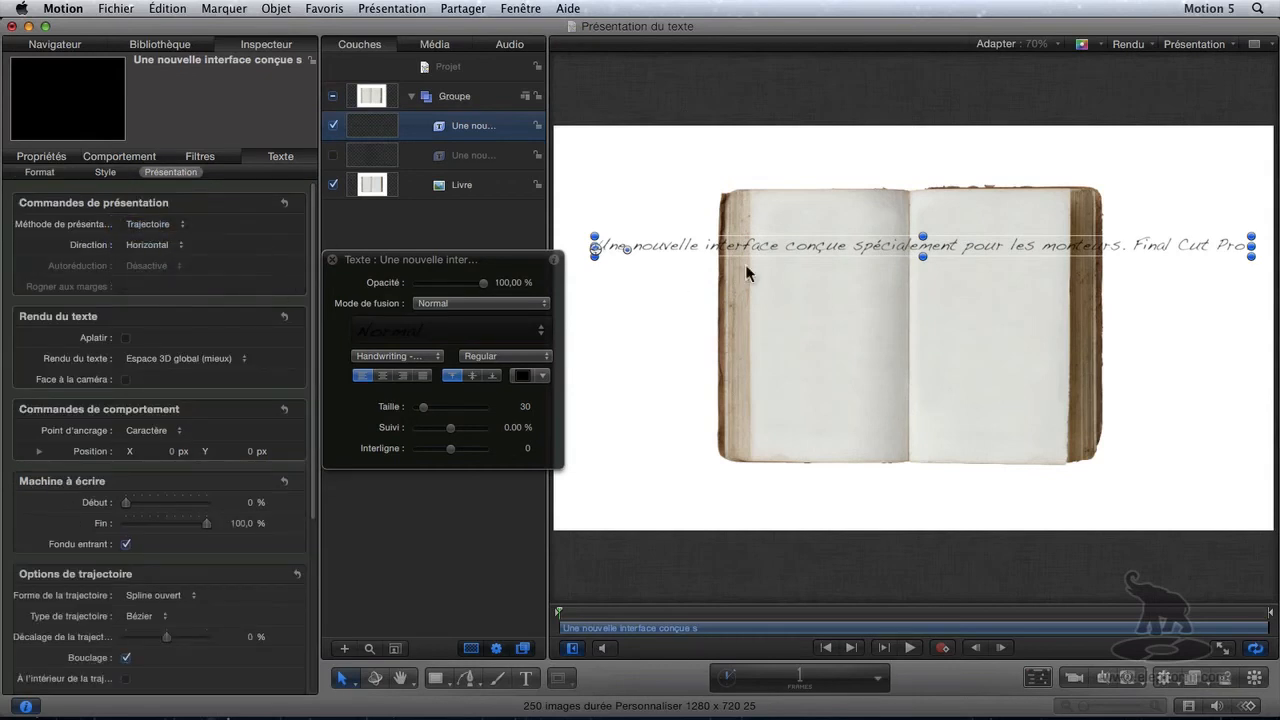
Bend the text path into an arch by lowering both end points and centring the middle point over the book's spine.
double_click(818, 246)
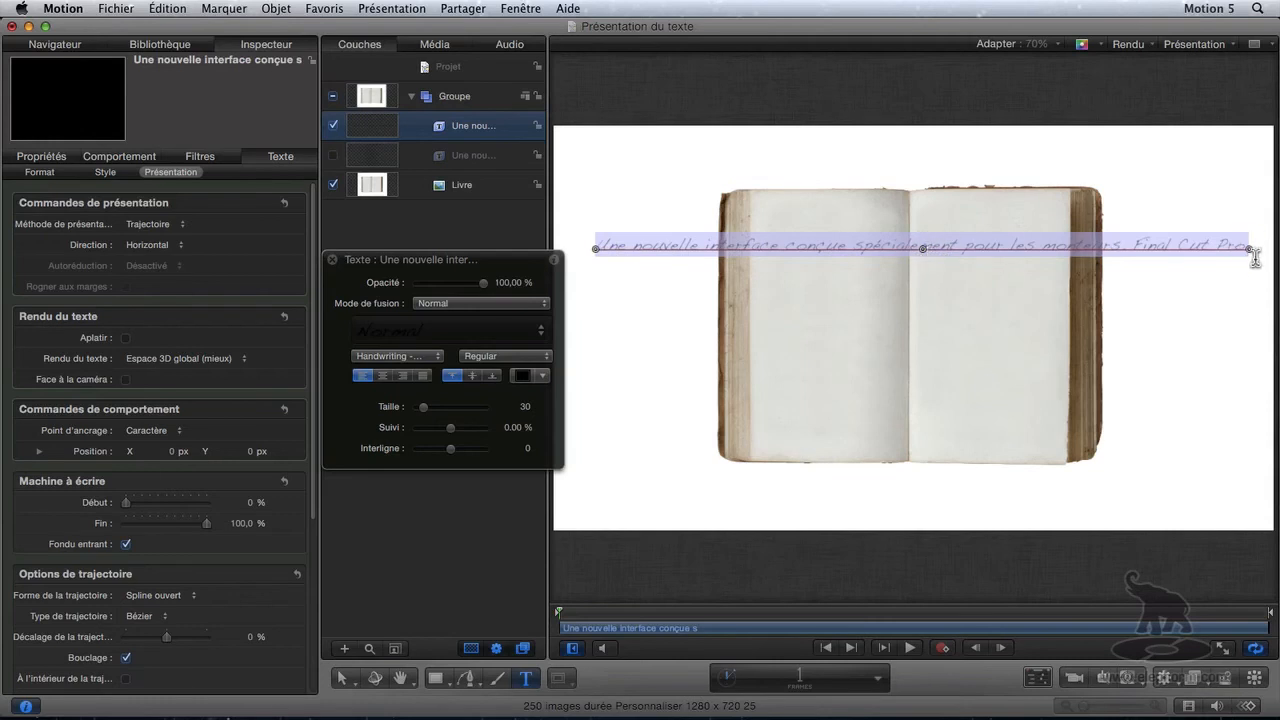
drag(595, 249, 616, 374)
drag(1247, 250, 1192, 461)
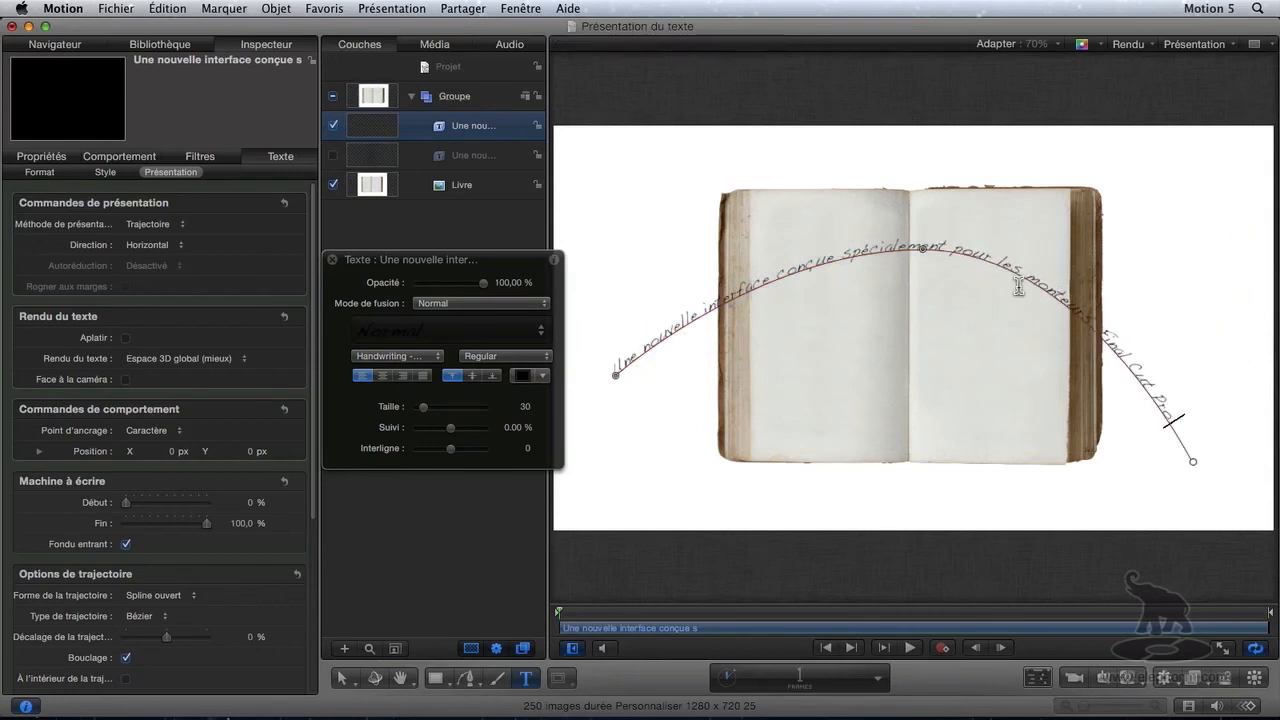
mouse_move(923, 248)
mouse_down()
mouse_move(914, 200)
mouse_move(930, 340)
mouse_move(915, 390)
mouse_move(899, 325)
mouse_move(902, 200)
mouse_move(908, 243)
mouse_up()
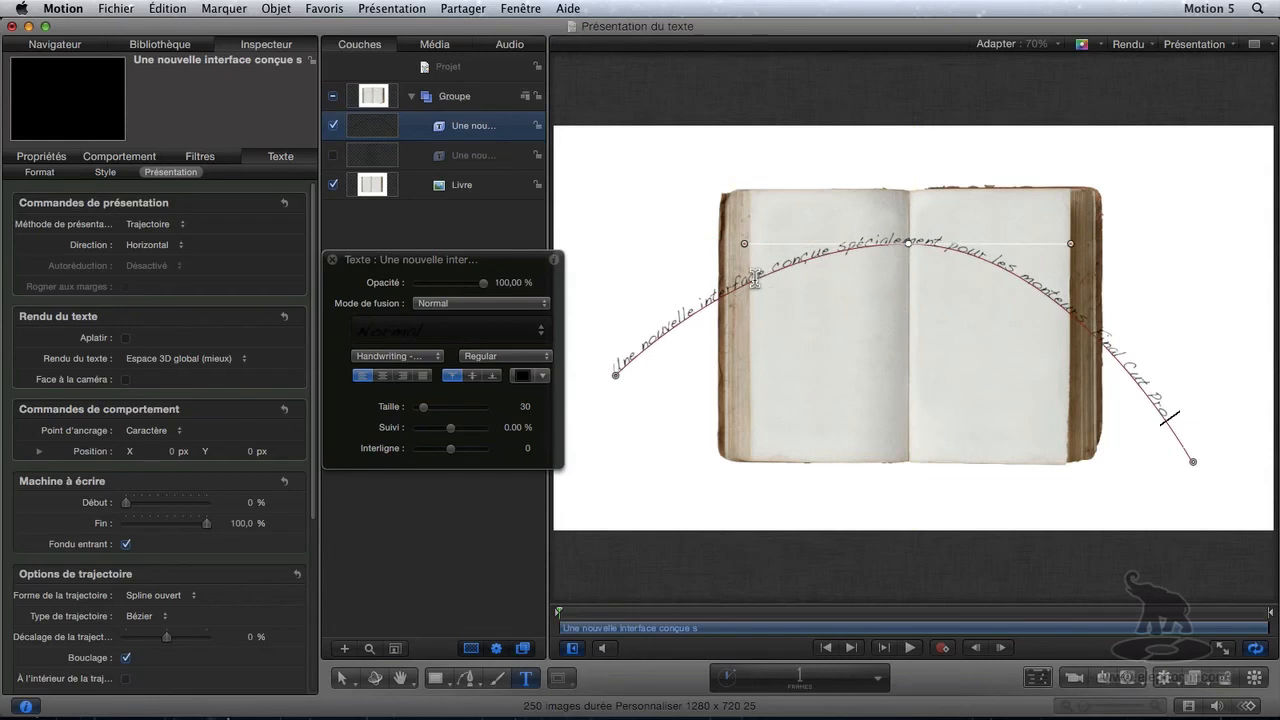
Add two control points to the text path, one on each side of the middle point.
key(alt)
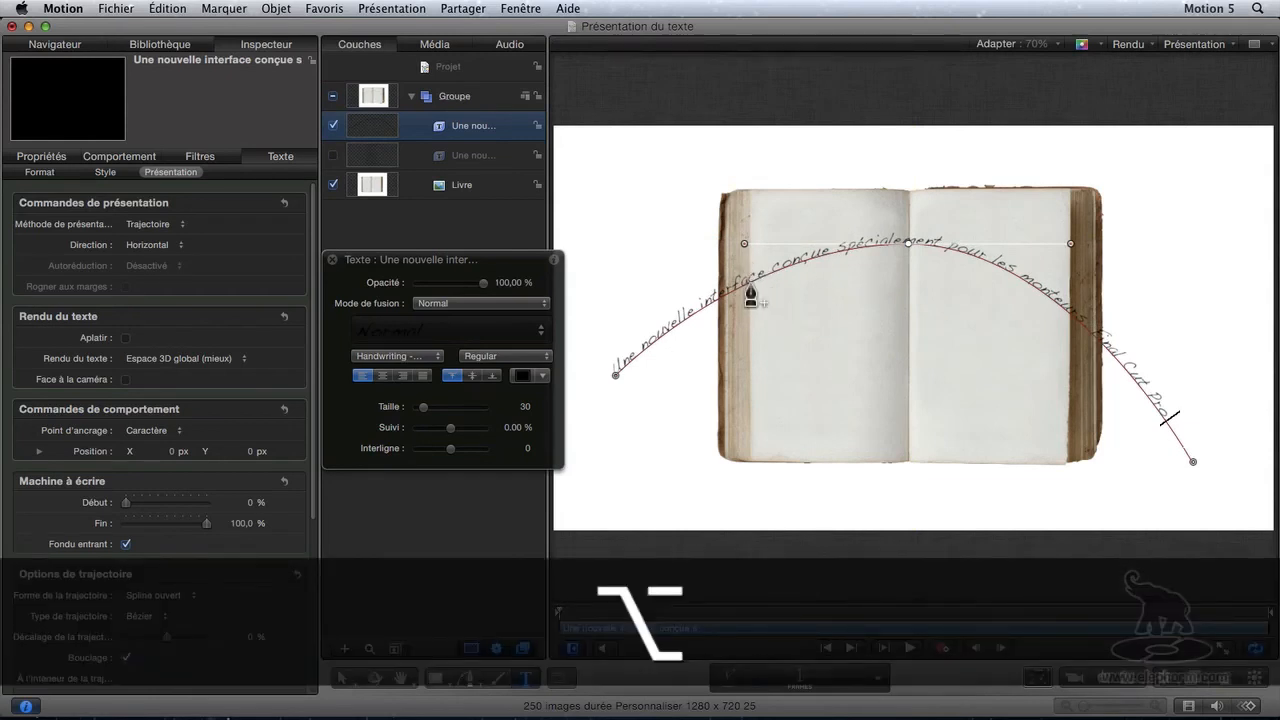
alt+click(748, 283)
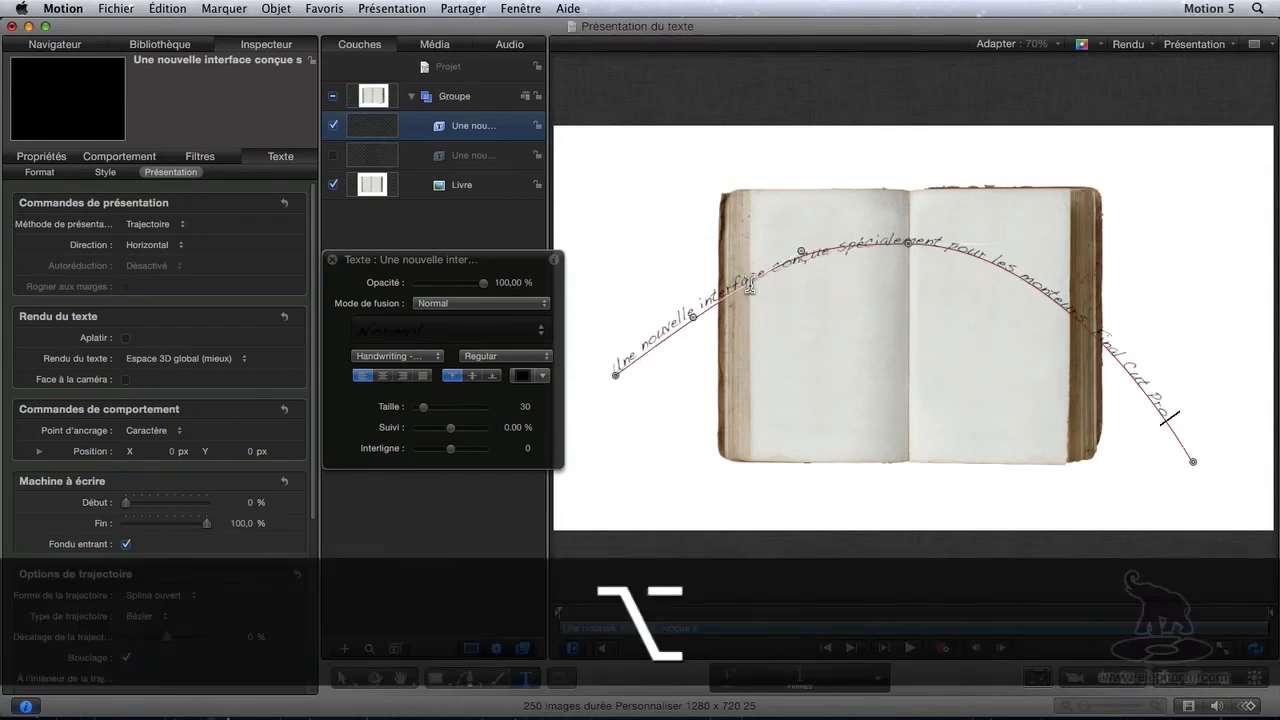
alt+click(1077, 321)
Reshape the path into a winding curve rising on the left page, crossing the top and descending to the right page's lower edge.
drag(748, 285, 790, 368)
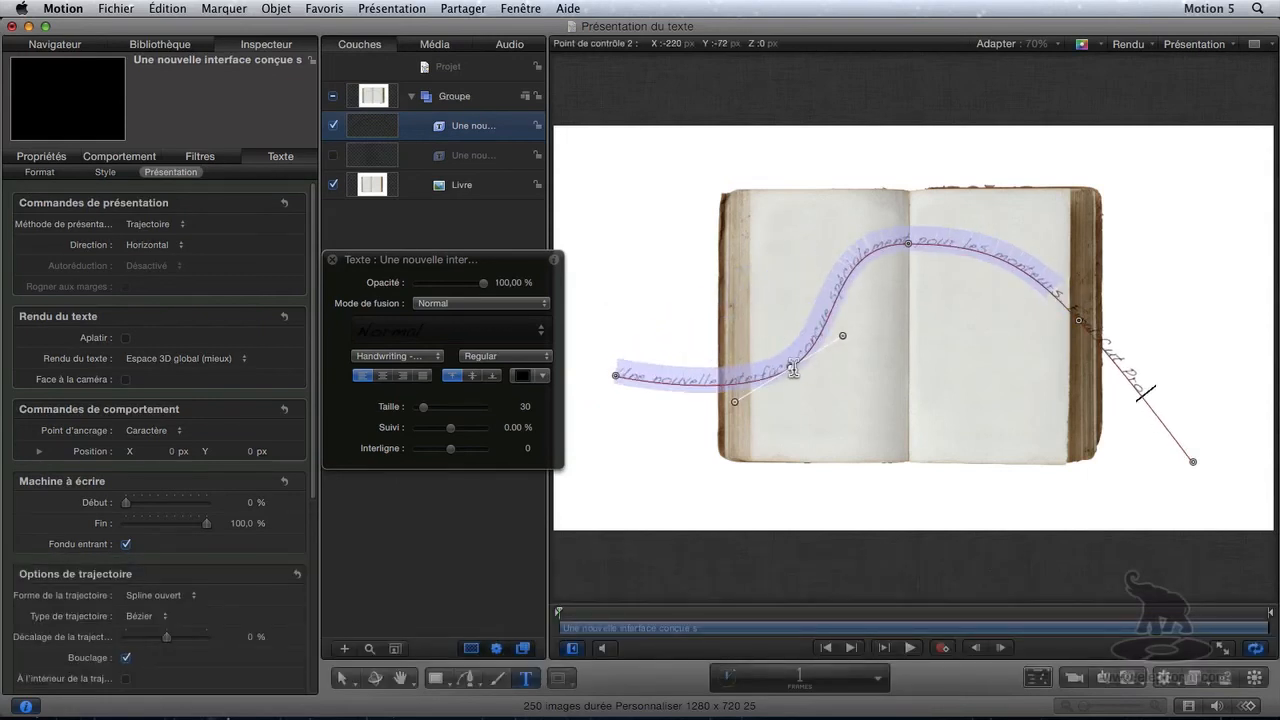
drag(1079, 324, 1016, 389)
drag(615, 375, 767, 450)
drag(792, 369, 849, 441)
drag(911, 241, 808, 224)
drag(1038, 399, 1028, 254)
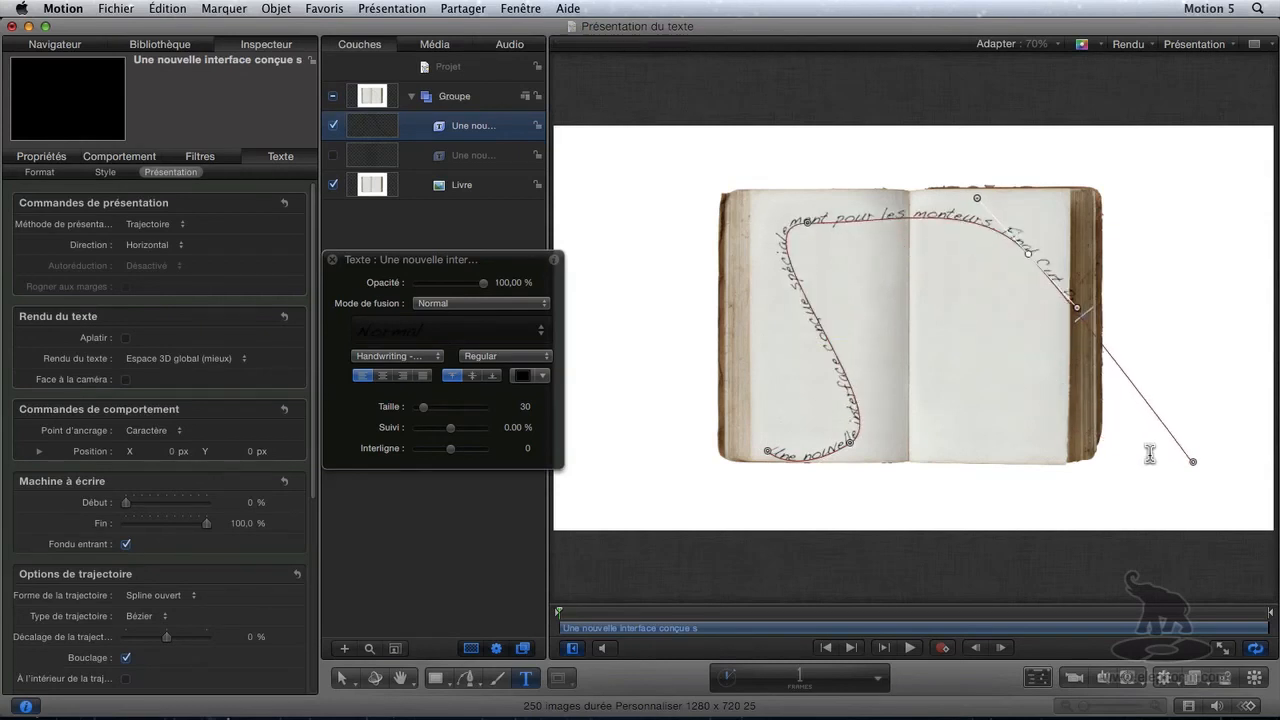
drag(1192, 461, 1026, 438)
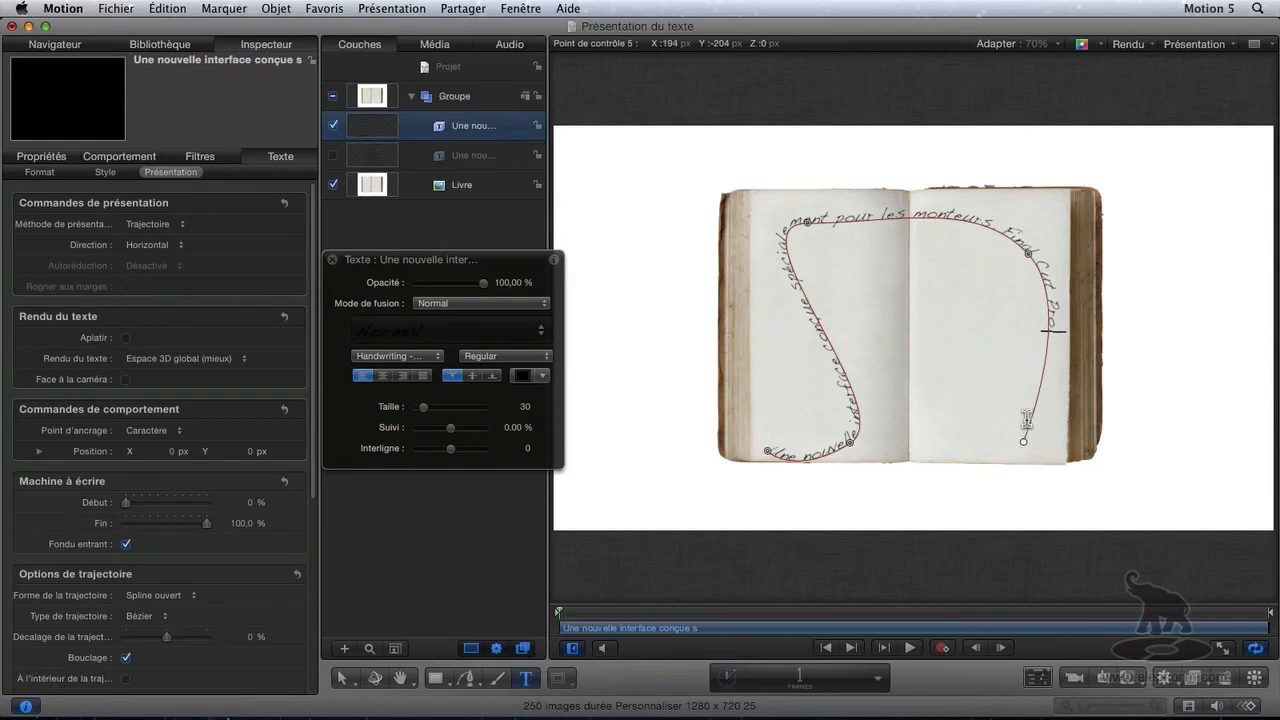
Smooth the winding path by adjusting its right-page bend, lower left-page bend and upper left-page point.
drag(1028, 254, 1018, 295)
drag(849, 444, 863, 364)
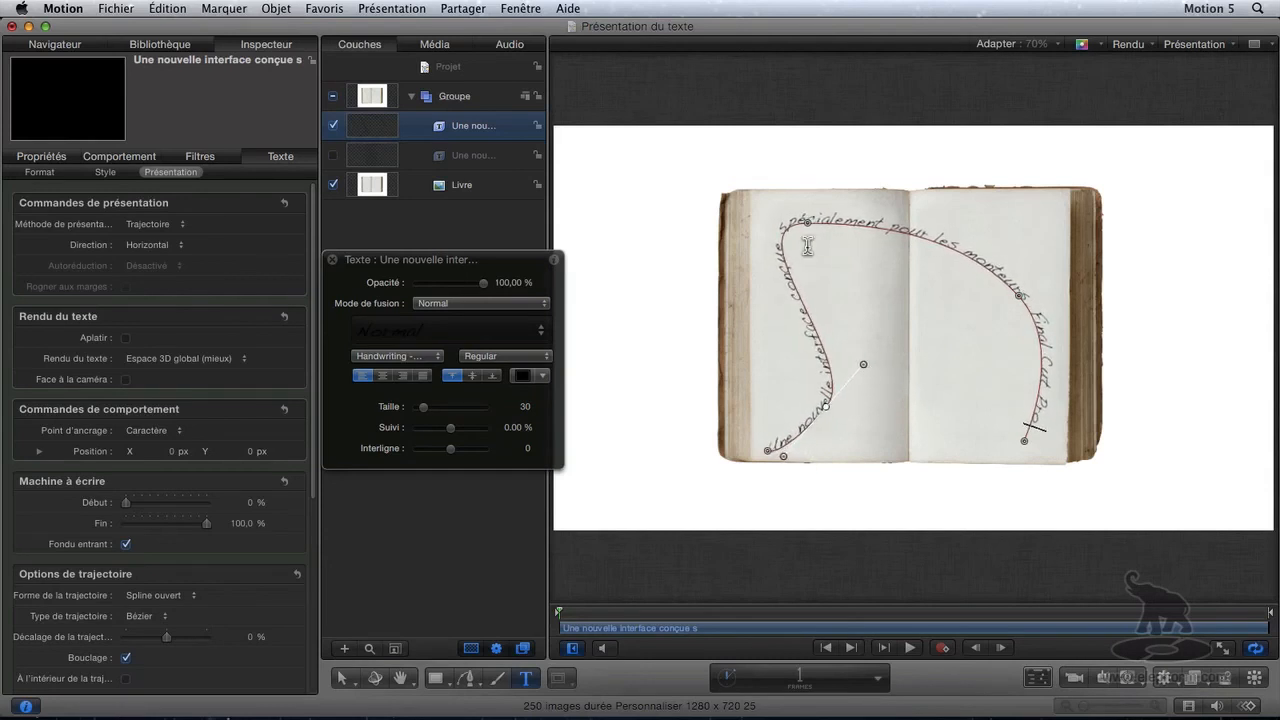
drag(807, 223, 840, 220)
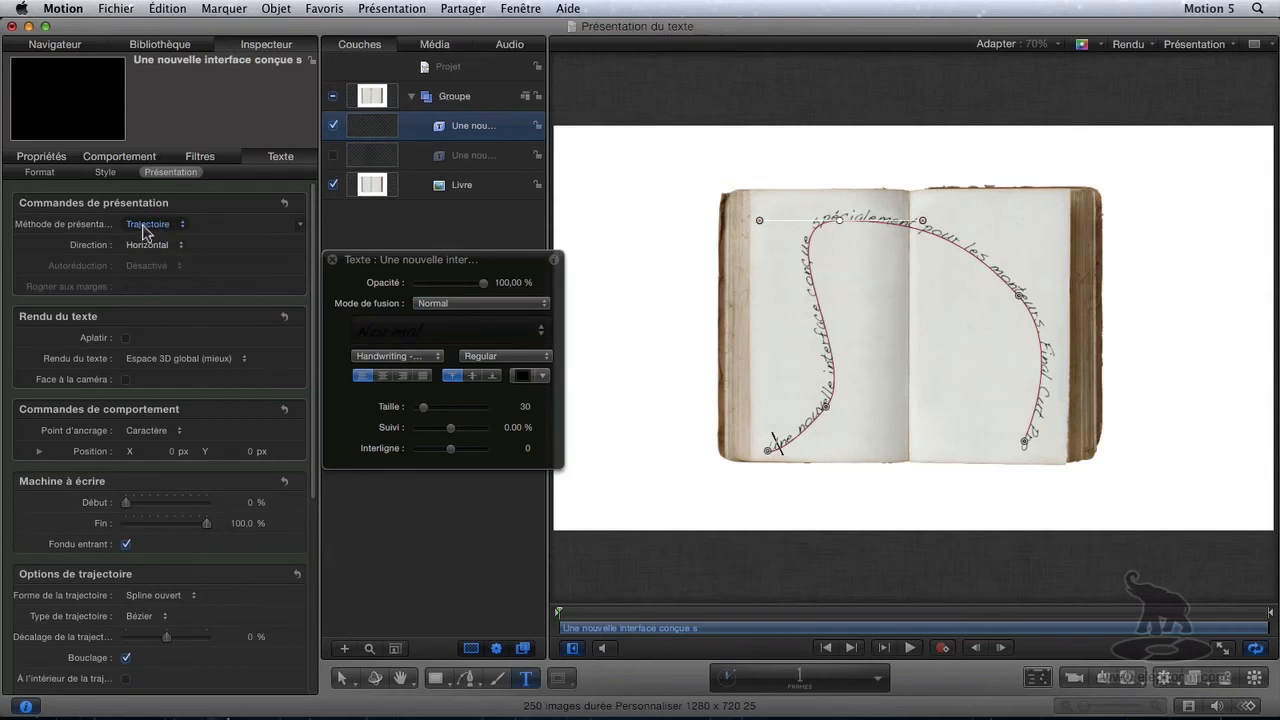
Try the Spline fermé and Cercle path shapes on the handwritten sentence.
drag(316, 282, 318, 418)
scroll(318, 418, down, 3)
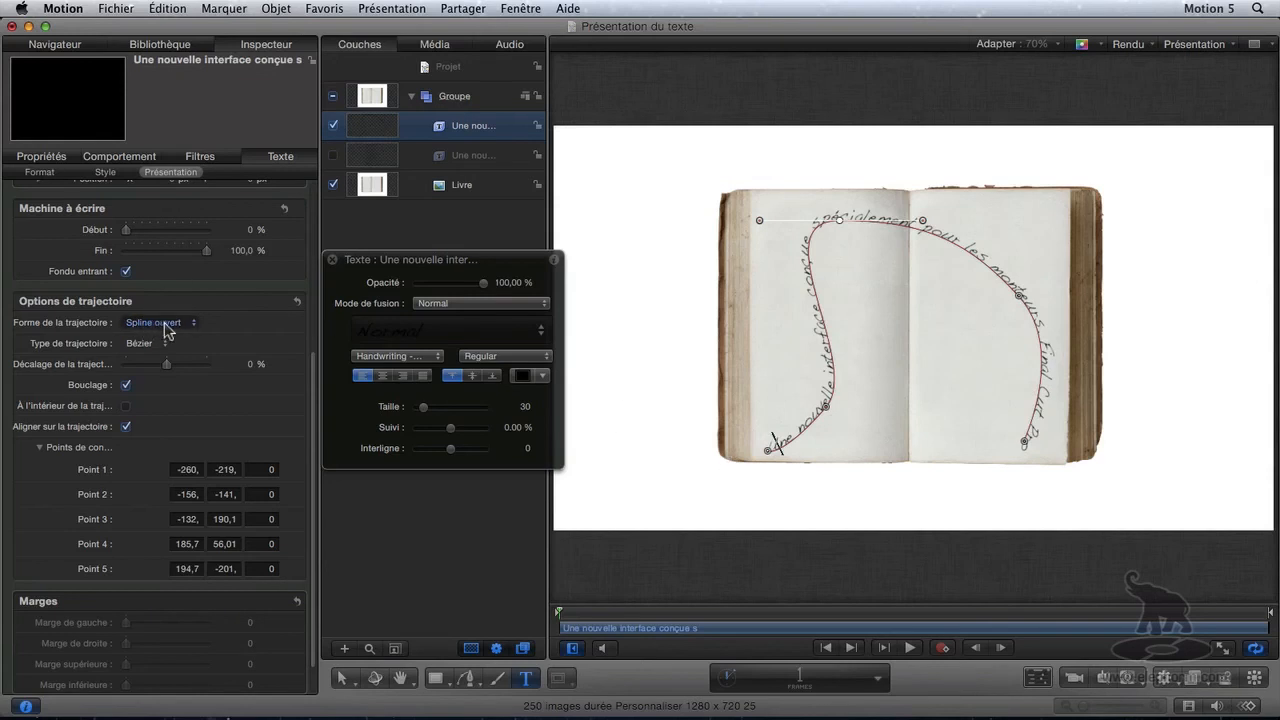
click(165, 326)
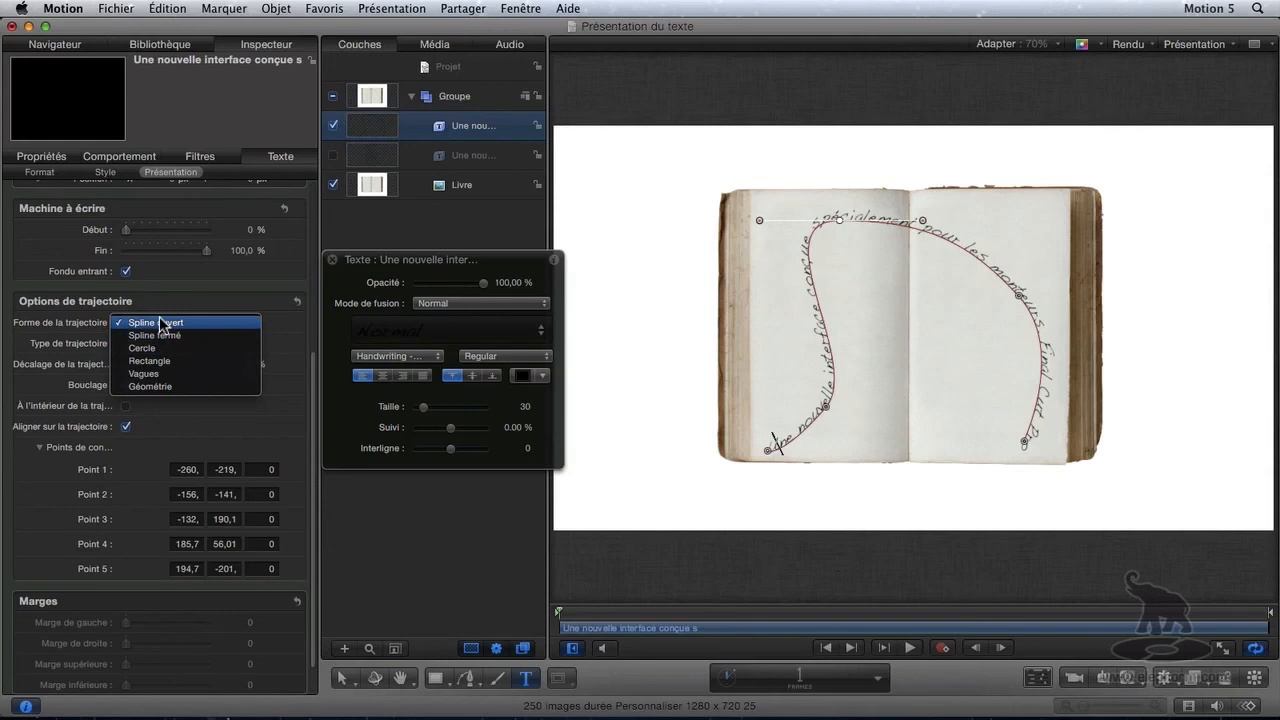
click(163, 336)
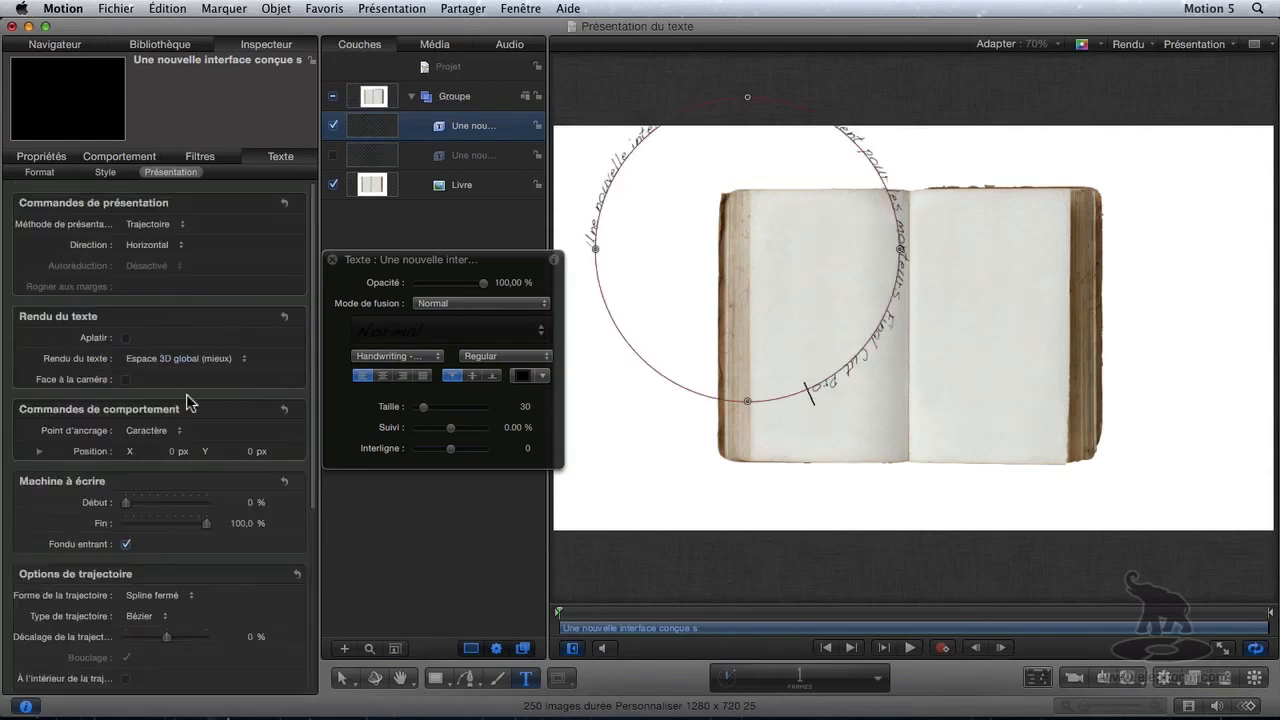
click(159, 598)
click(159, 606)
Try the Rectangle path shape centred over the book, followed by the Vagues shape.
click(160, 599)
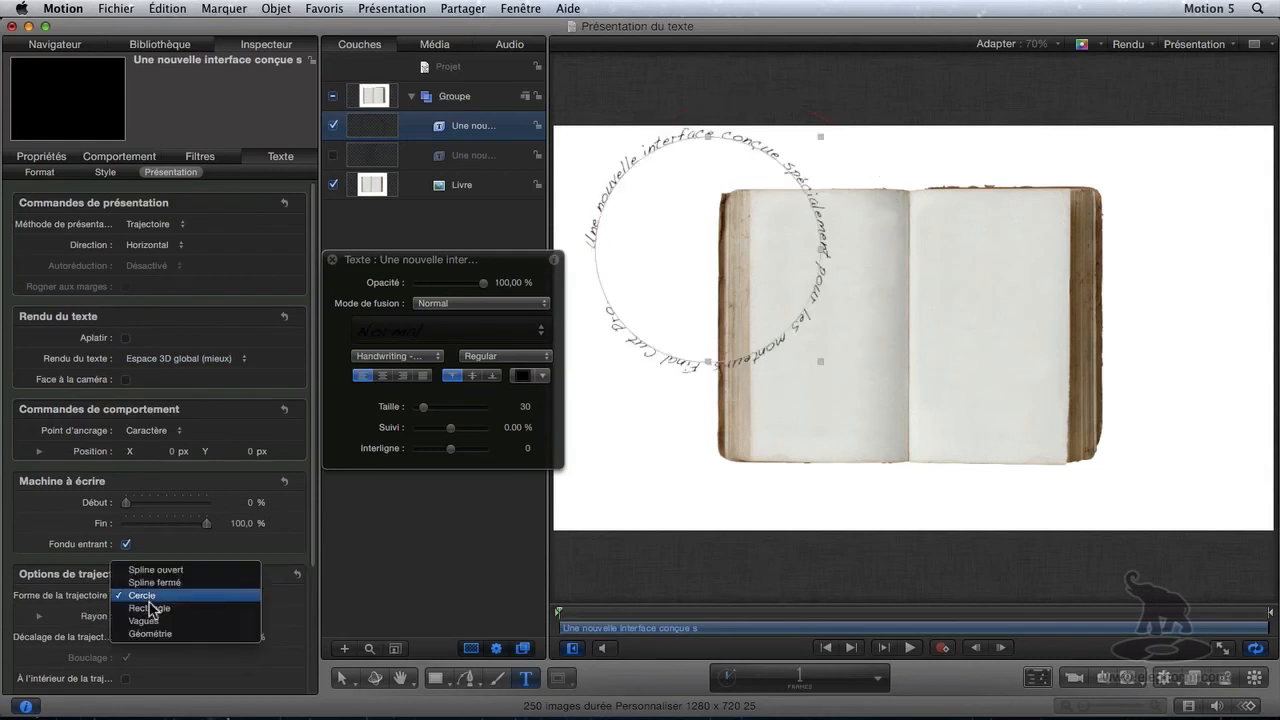
click(151, 607)
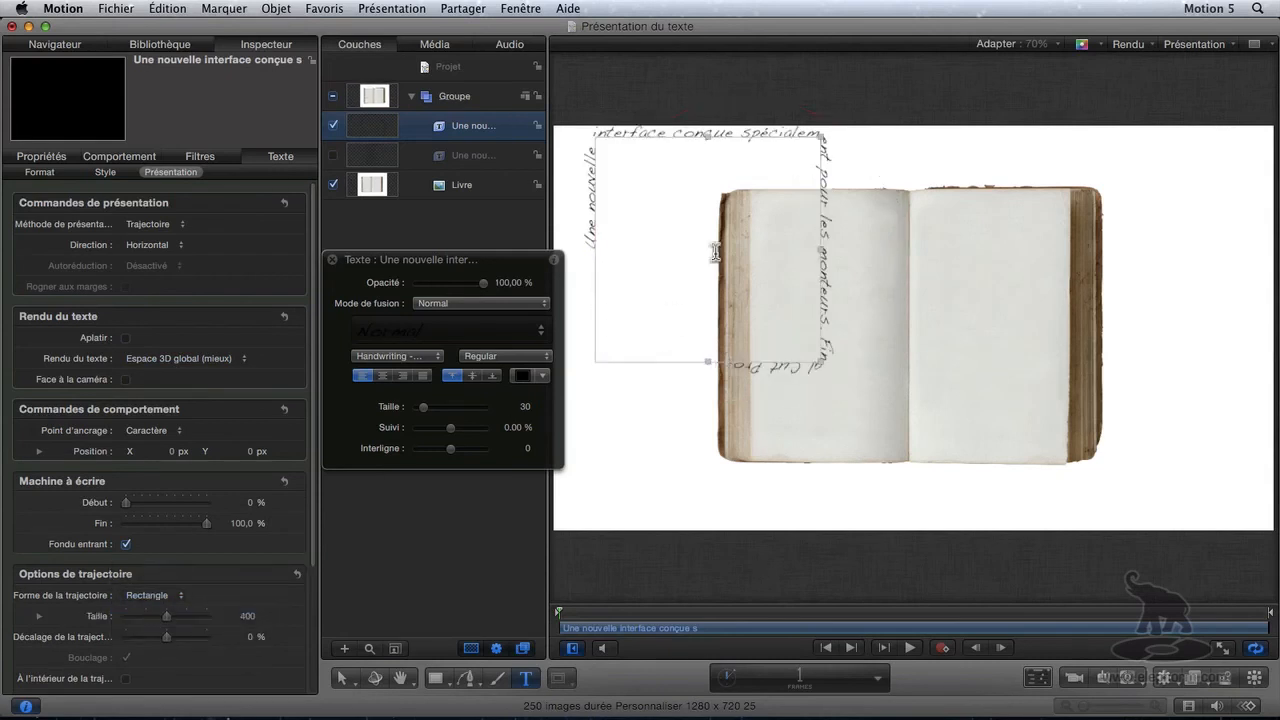
click(341, 678)
drag(756, 286, 909, 335)
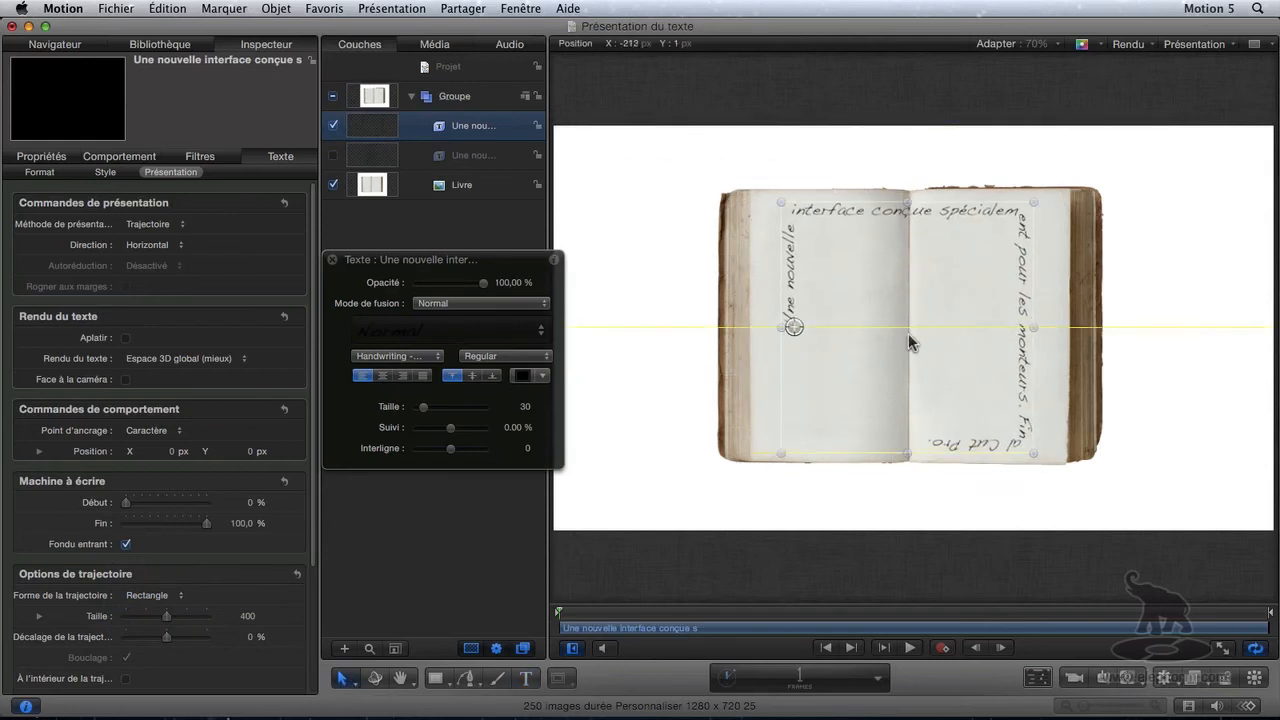
click(150, 595)
click(150, 608)
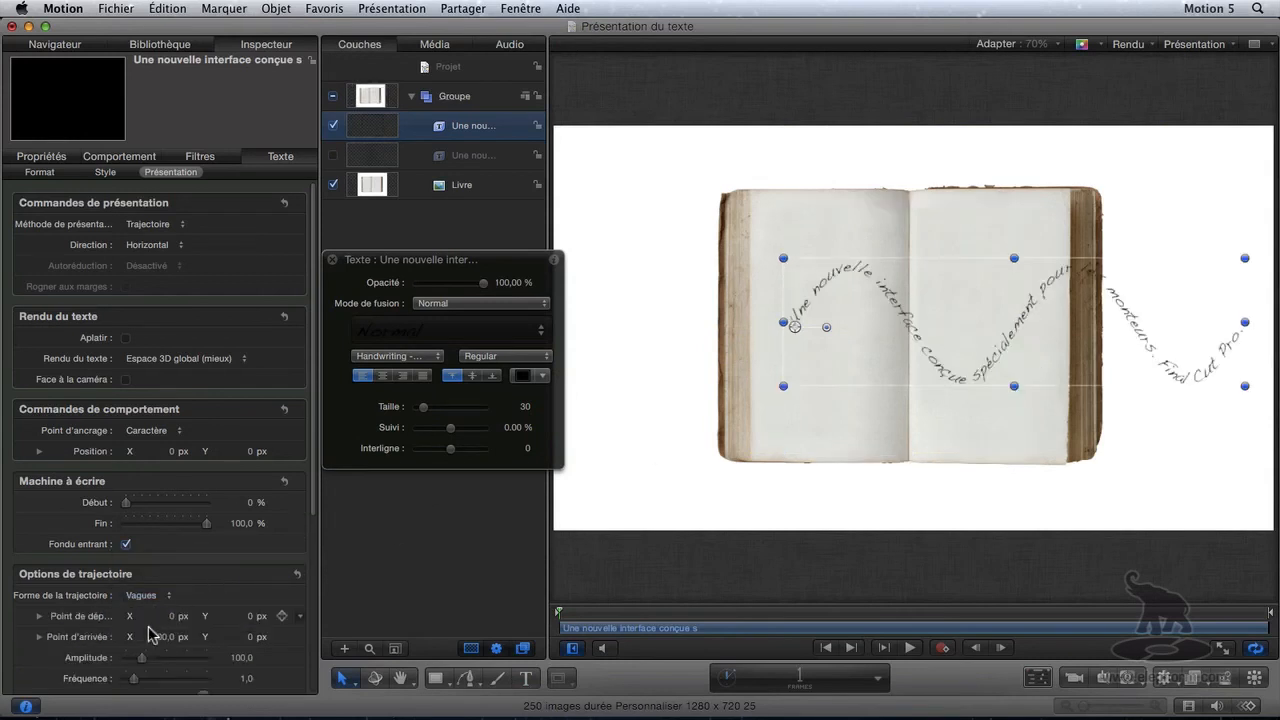
Return the path shape to Spline ouvert and move the sentence back onto the book's pages.
click(141, 596)
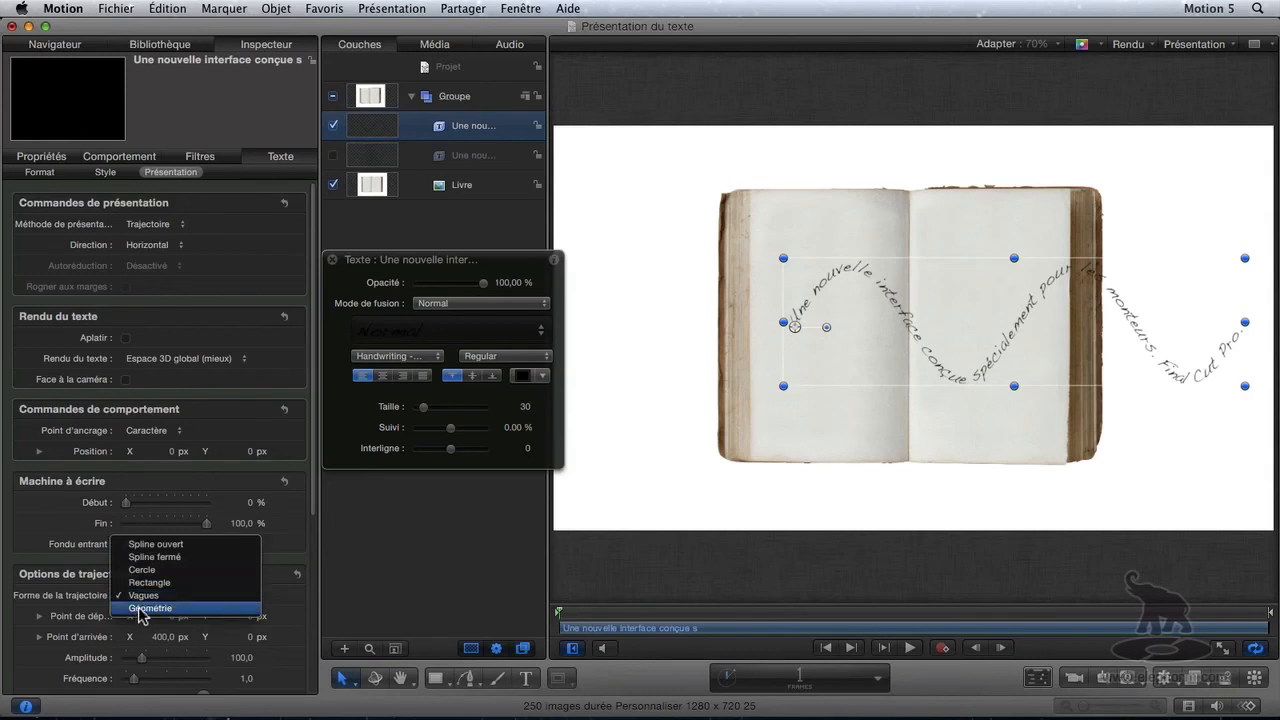
click(150, 550)
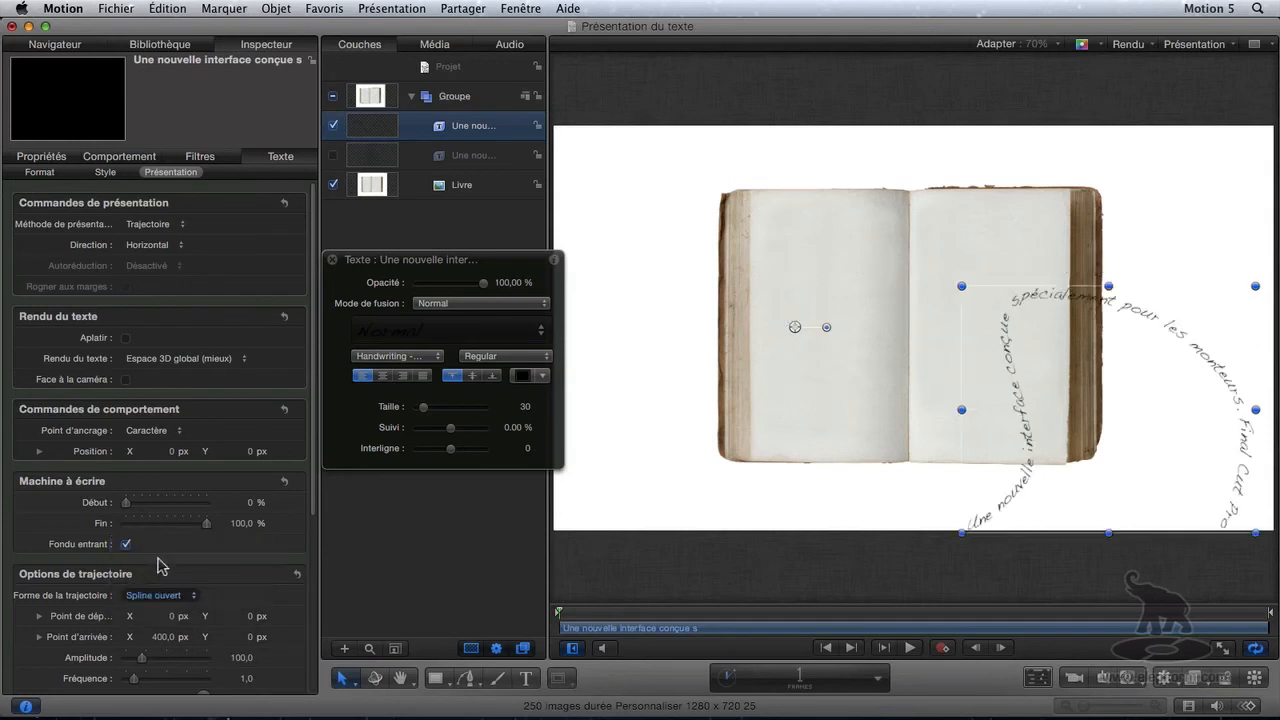
drag(1093, 413, 944, 349)
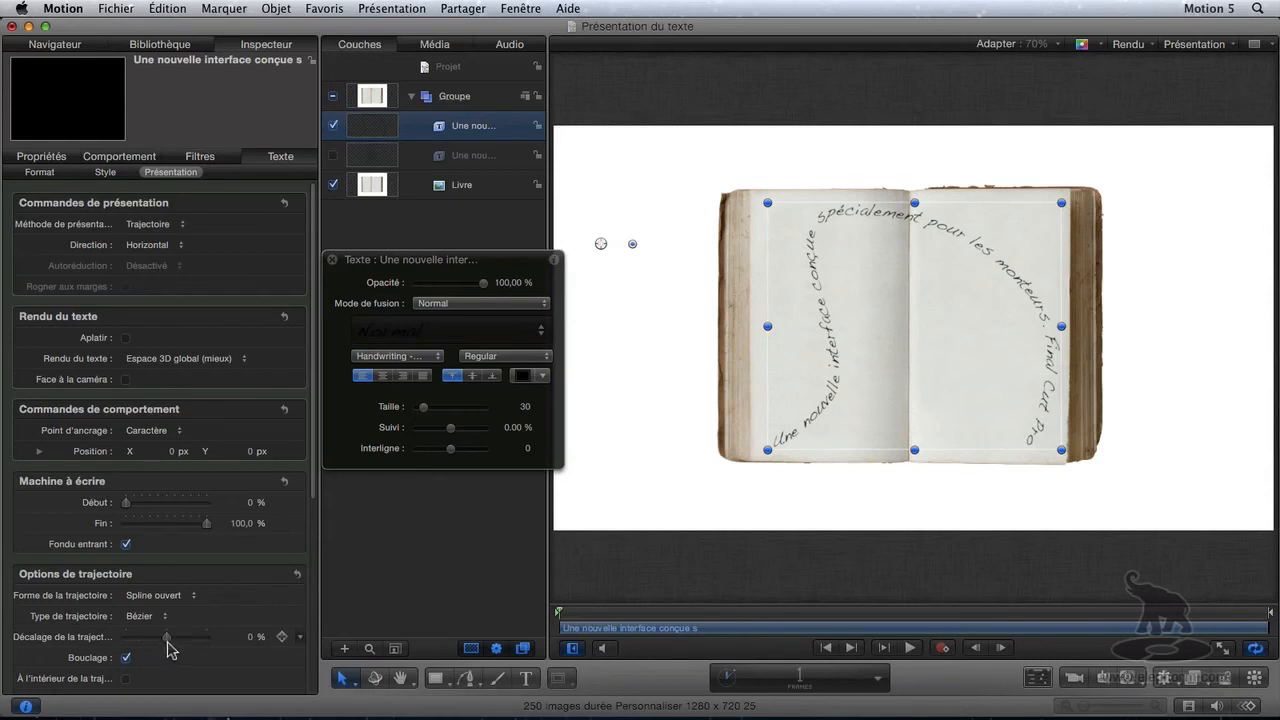
Test shifting the sentence along its path with the path offset, and turn off Bouclage.
drag(166, 645, 112, 664)
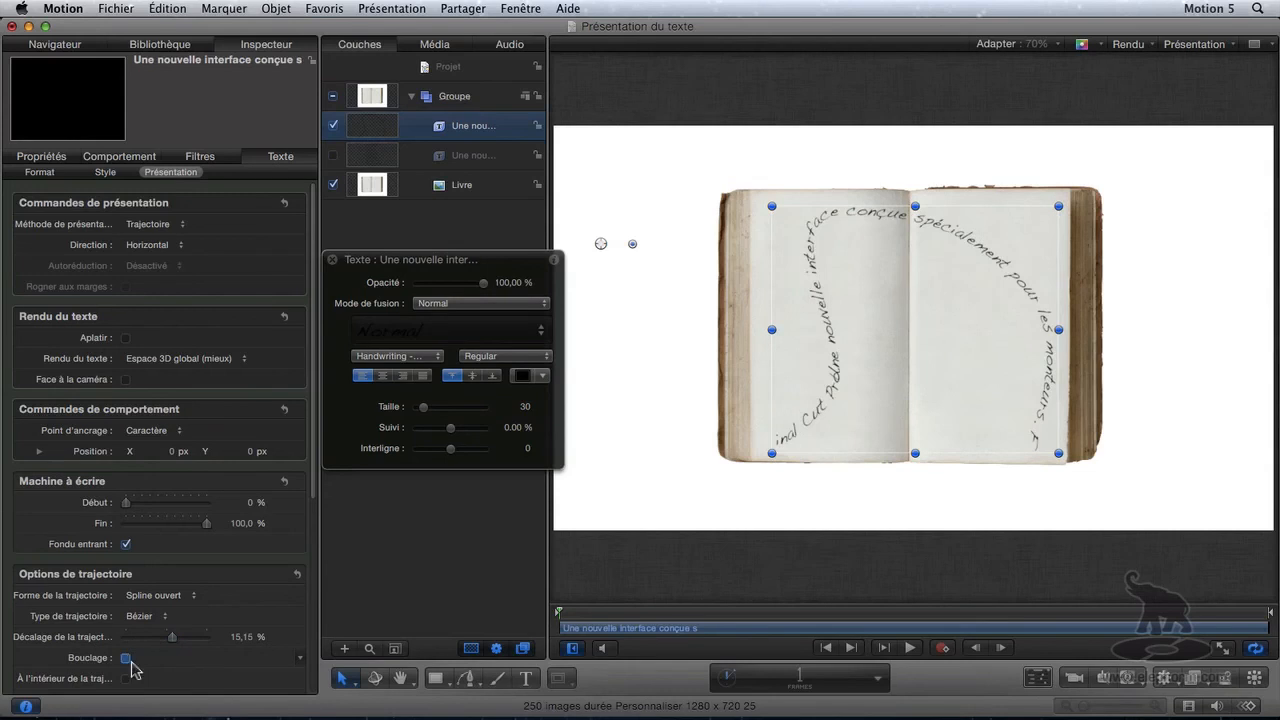
click(126, 659)
mouse_move(172, 648)
mouse_down()
mouse_move(126, 650)
mouse_move(180, 645)
mouse_up()
Record the path offset animating from -100 % at frame 1 to 119 % at frame 250, and return to the start.
drag(186, 643, 117, 647)
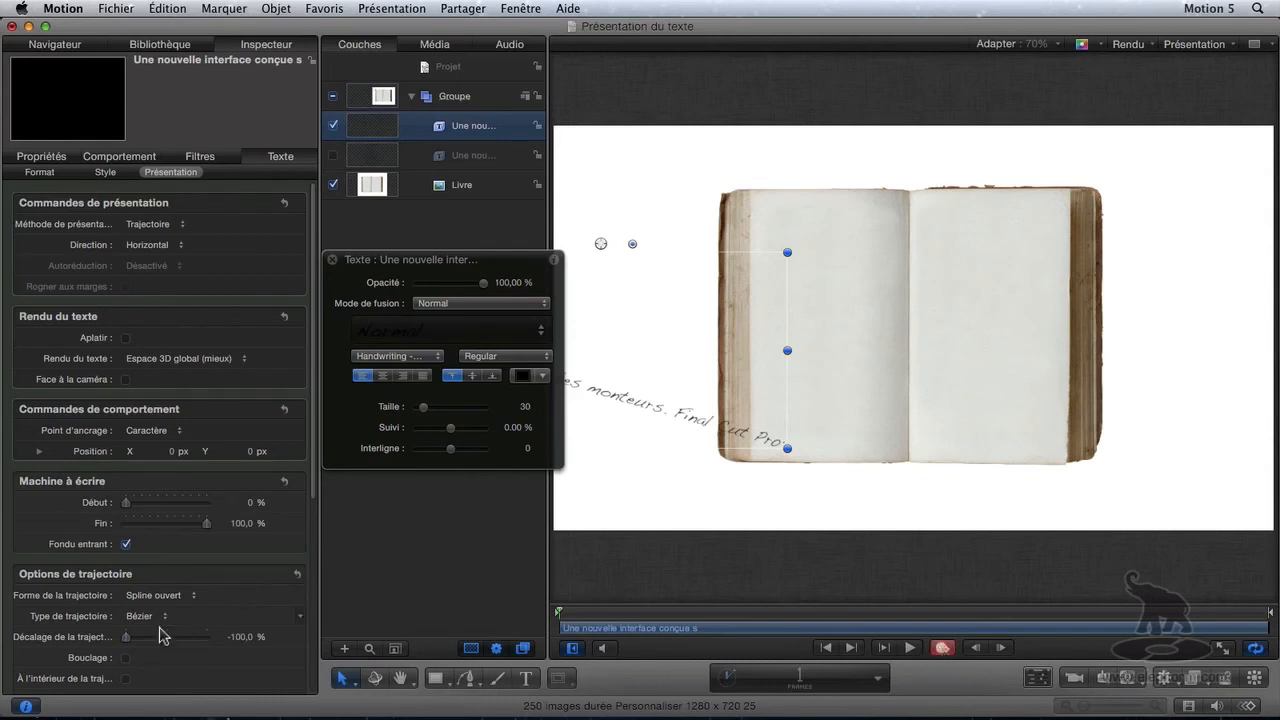
drag(130, 645, 123, 643)
drag(125, 638, 243, 647)
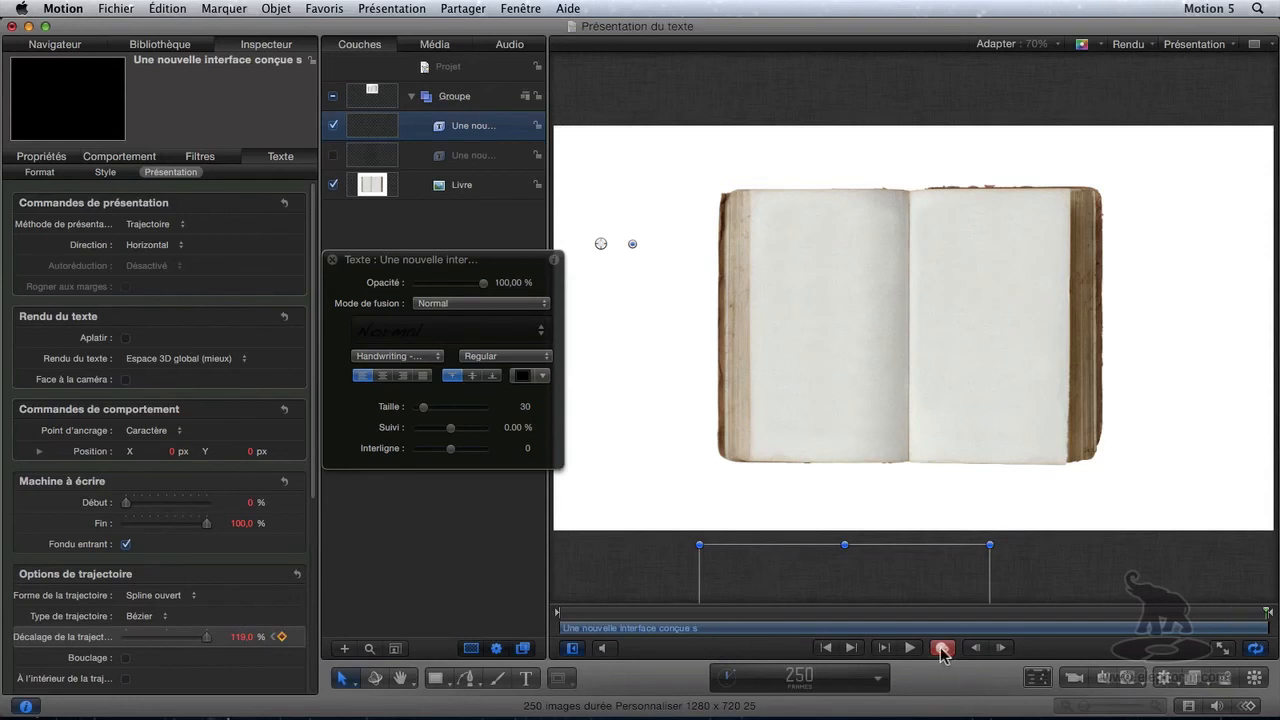
drag(1265, 615, 537, 636)
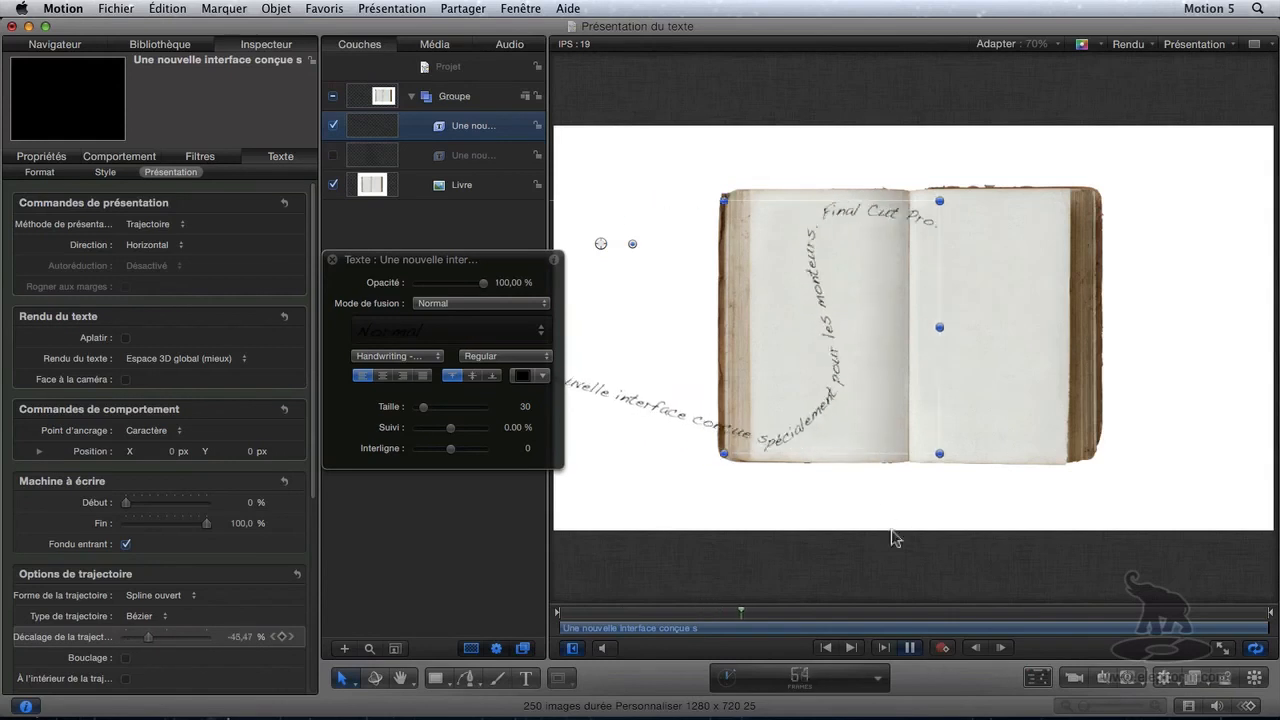
right_click(829, 318)
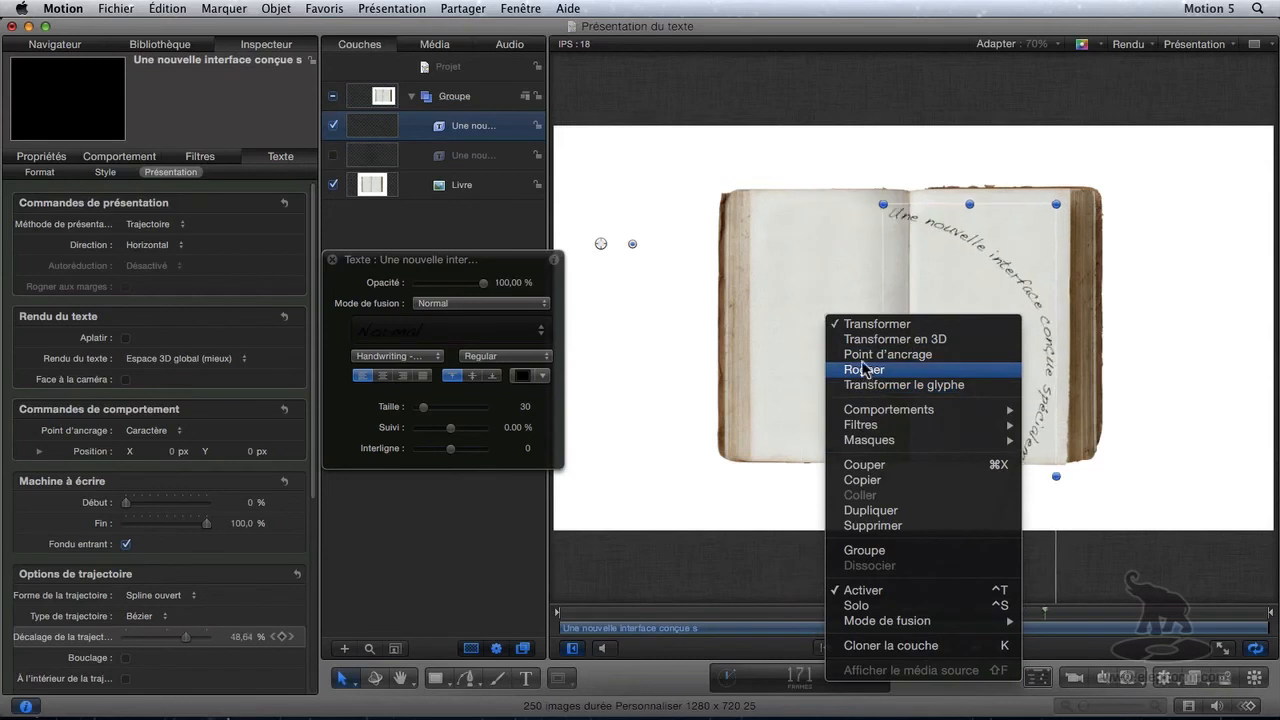
click(858, 355)
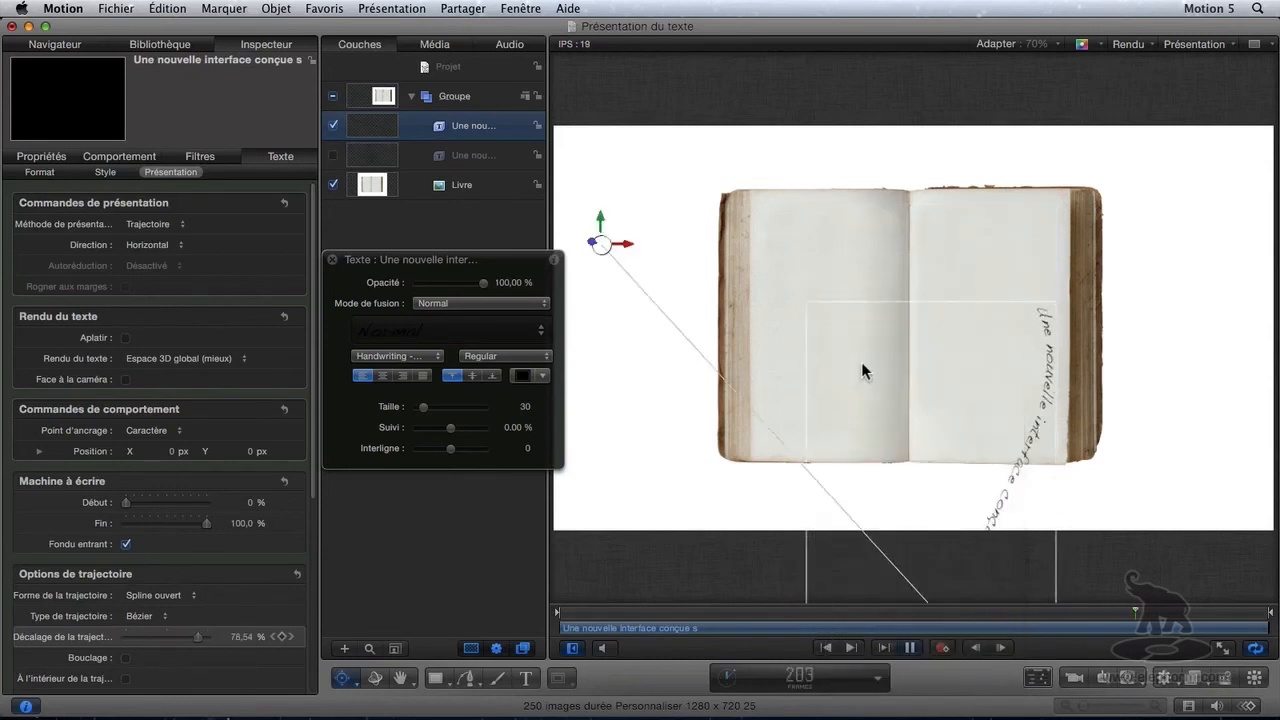
right_click(877, 333)
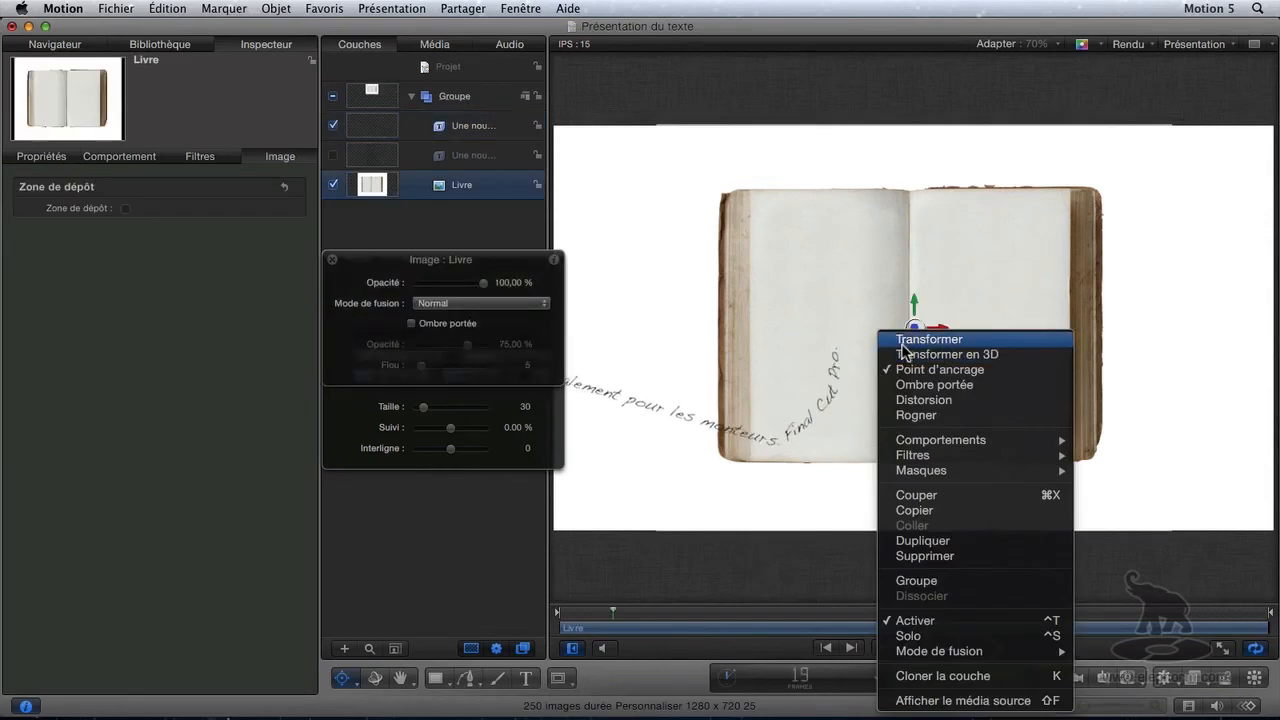
click(905, 341)
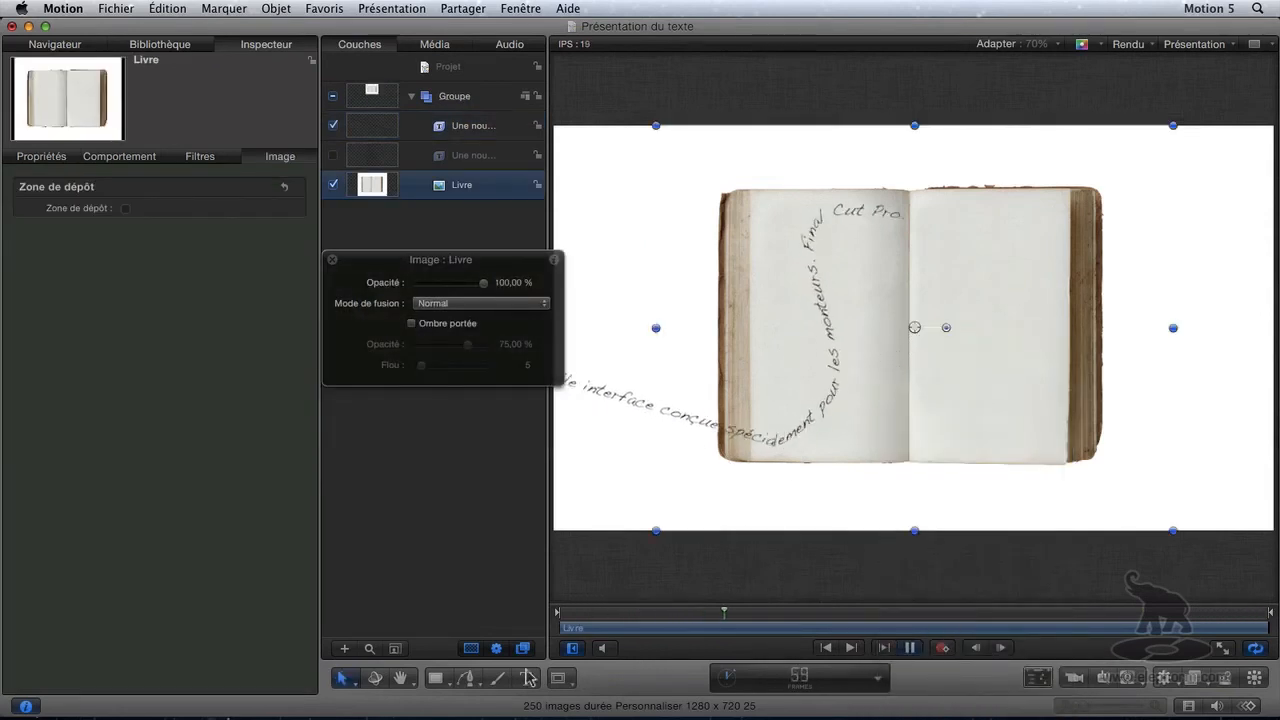
Open the path sentence for editing with the Text tool and undo the deletion of the word "monteurs".
key(t)
right_click(875, 343)
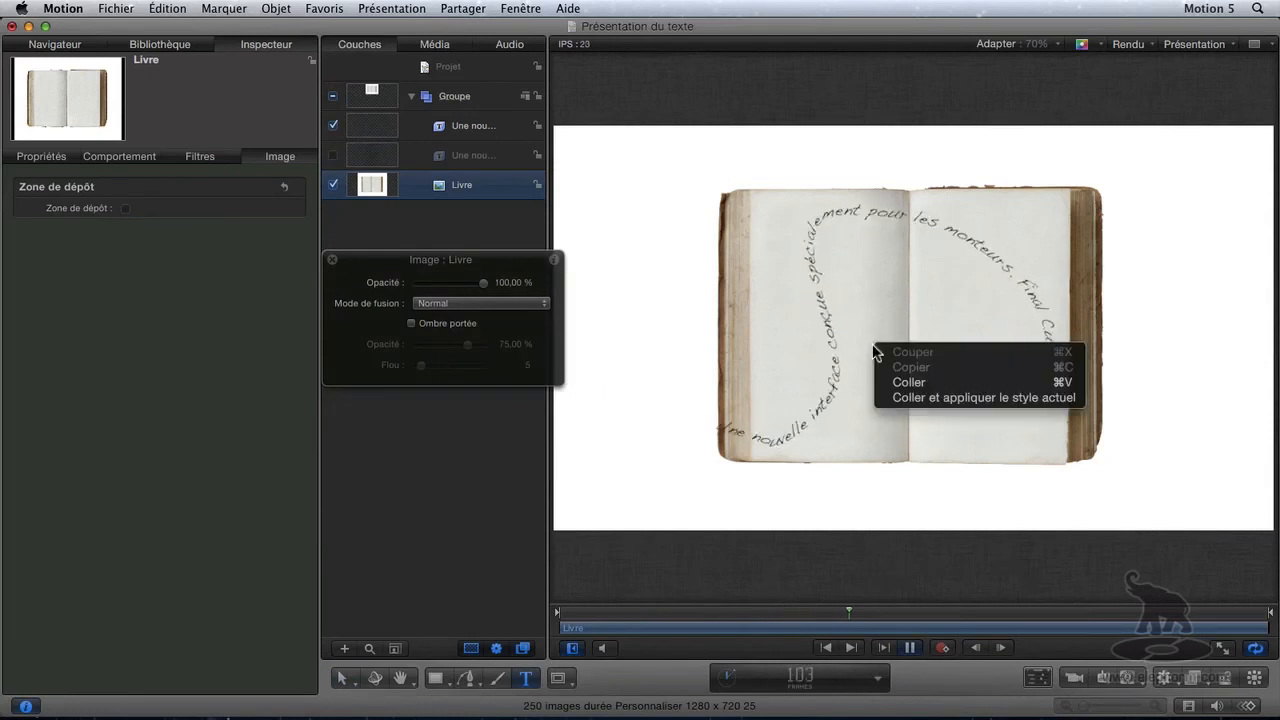
click(862, 344)
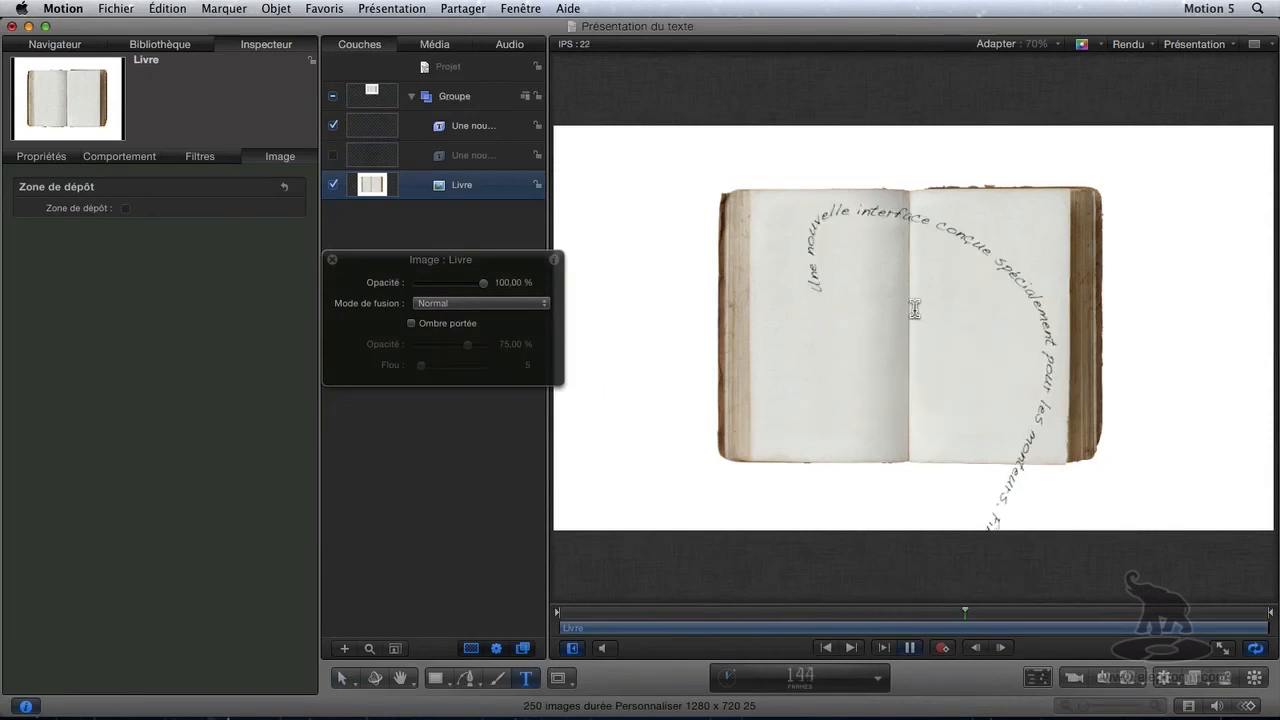
click(1002, 277)
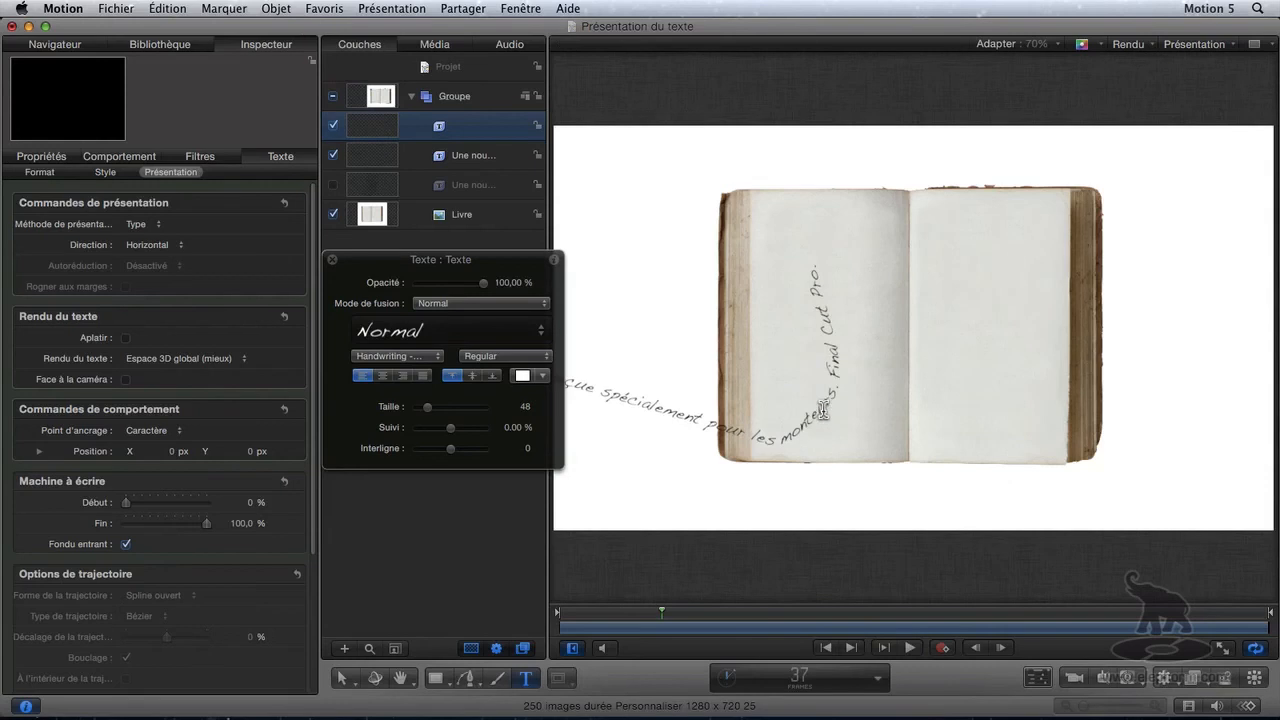
double_click(824, 409)
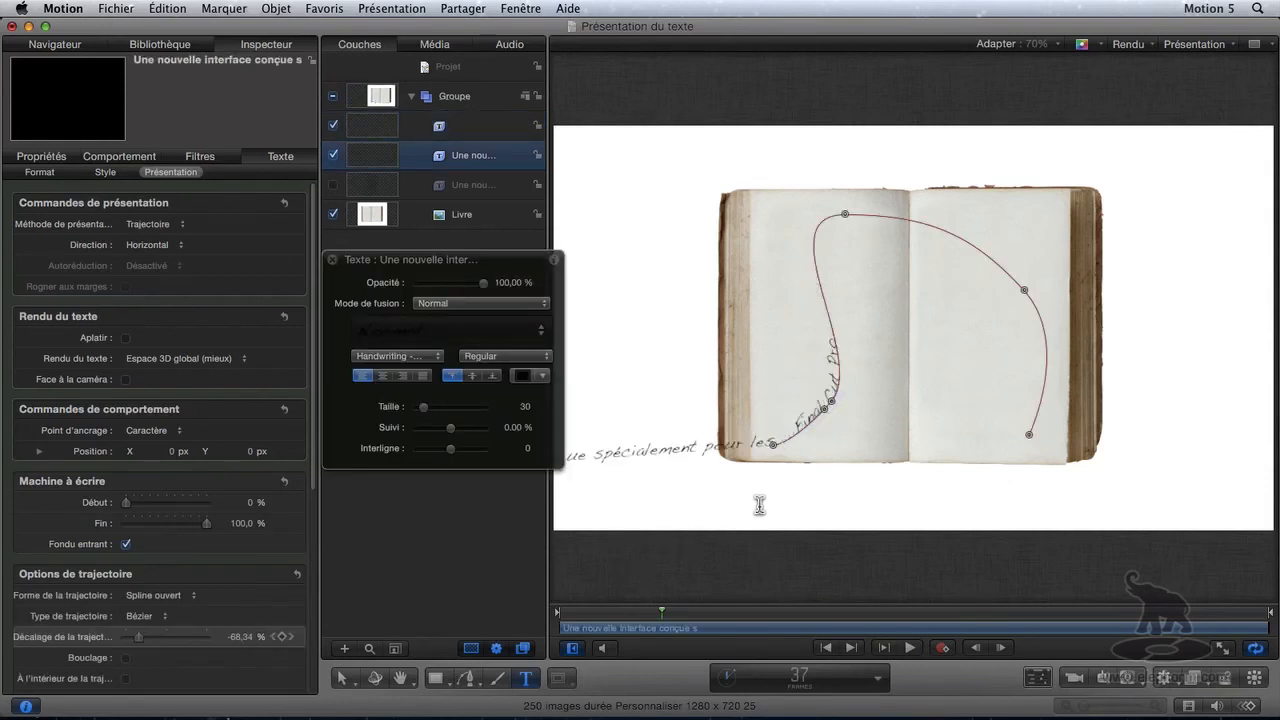
key(super+z)
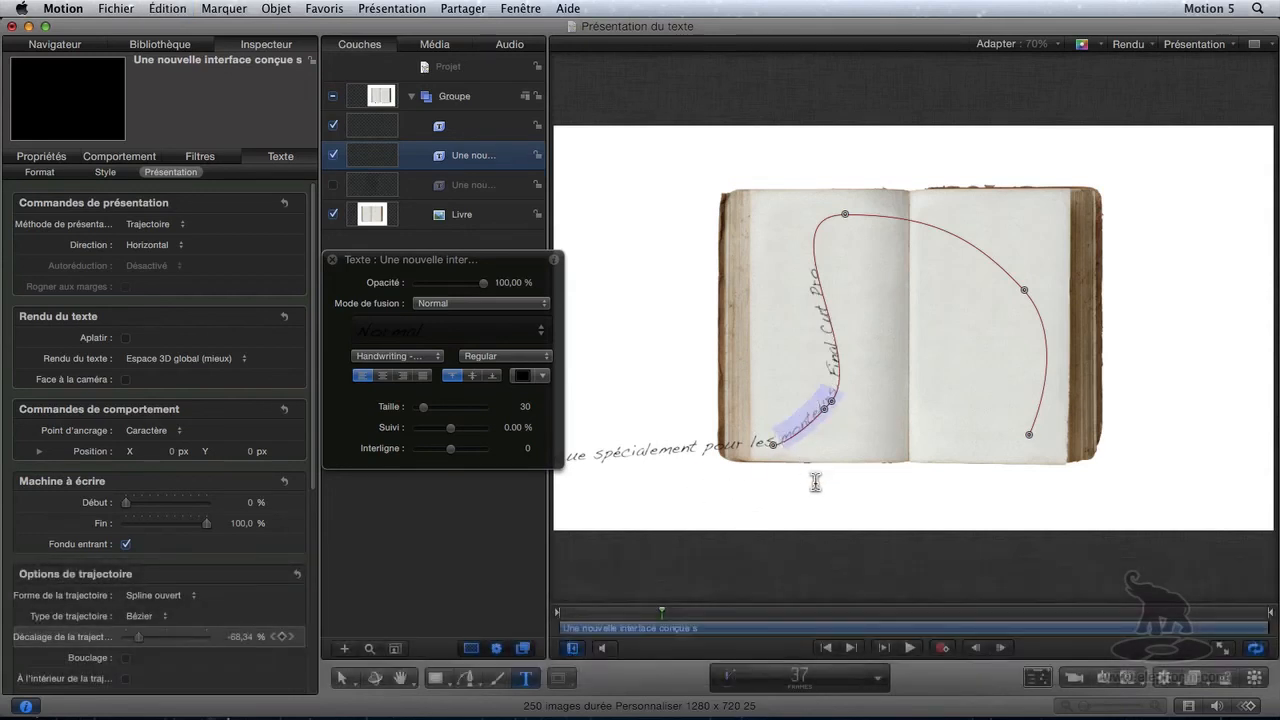
Reshape the path during playback into a peak on each page with a dip at the spine.
click(910, 648)
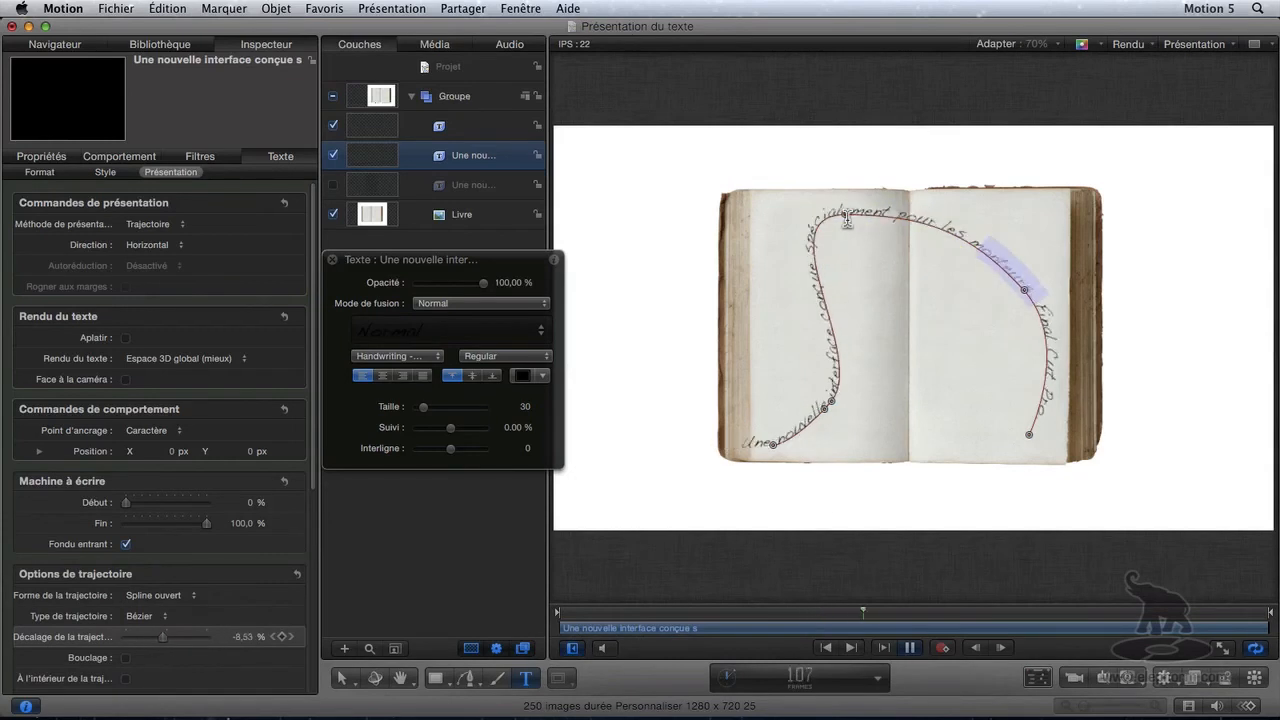
drag(851, 226, 909, 317)
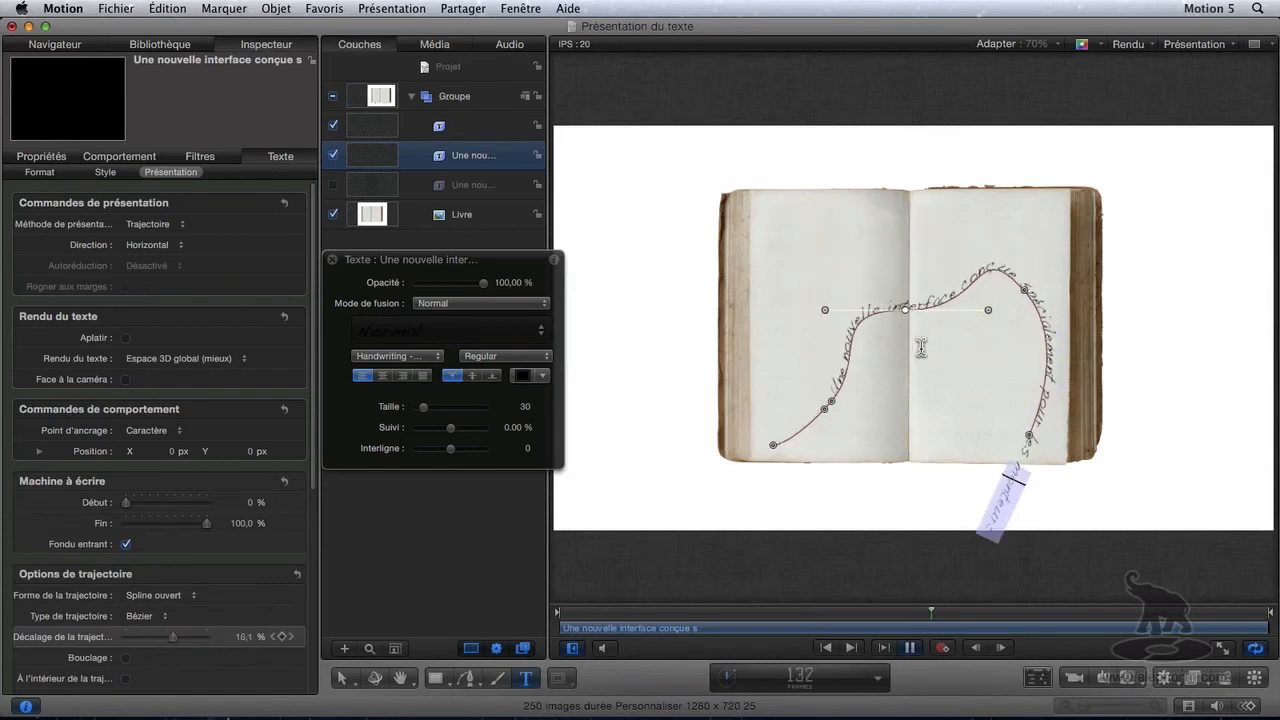
double_click(831, 399)
drag(831, 399, 797, 304)
drag(825, 410, 807, 408)
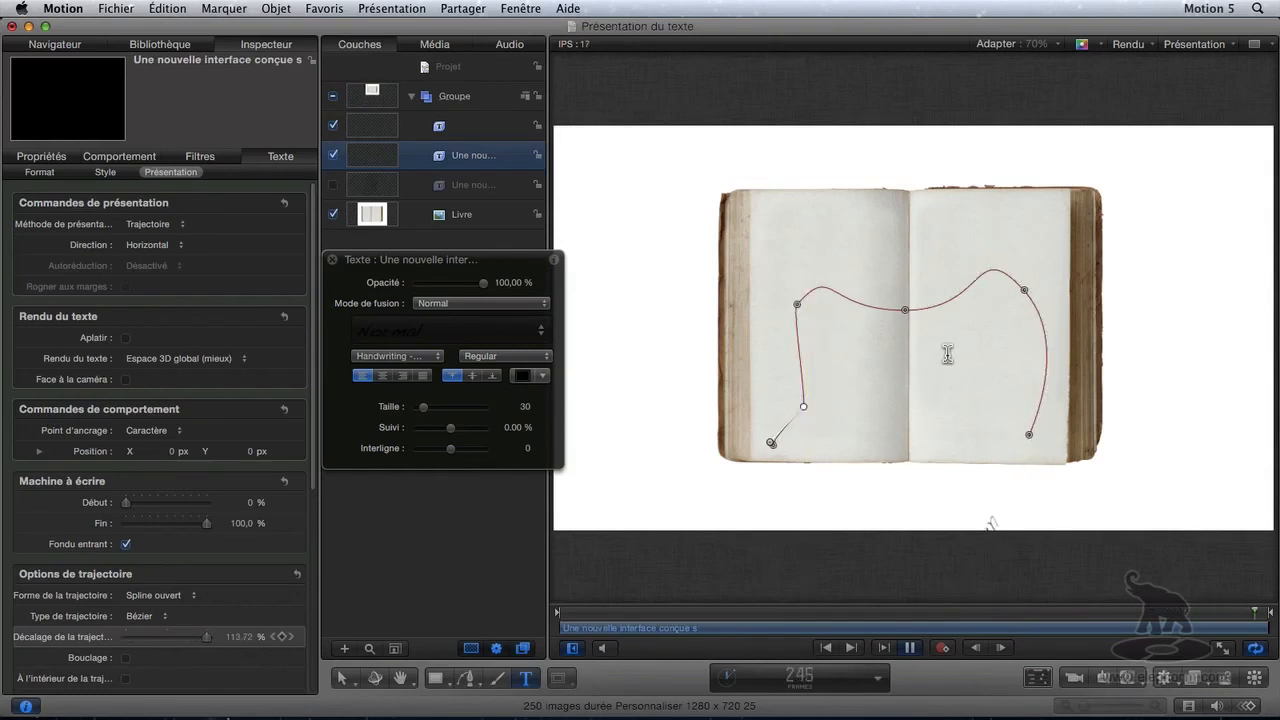
drag(905, 310, 909, 395)
drag(1024, 289, 1012, 230)
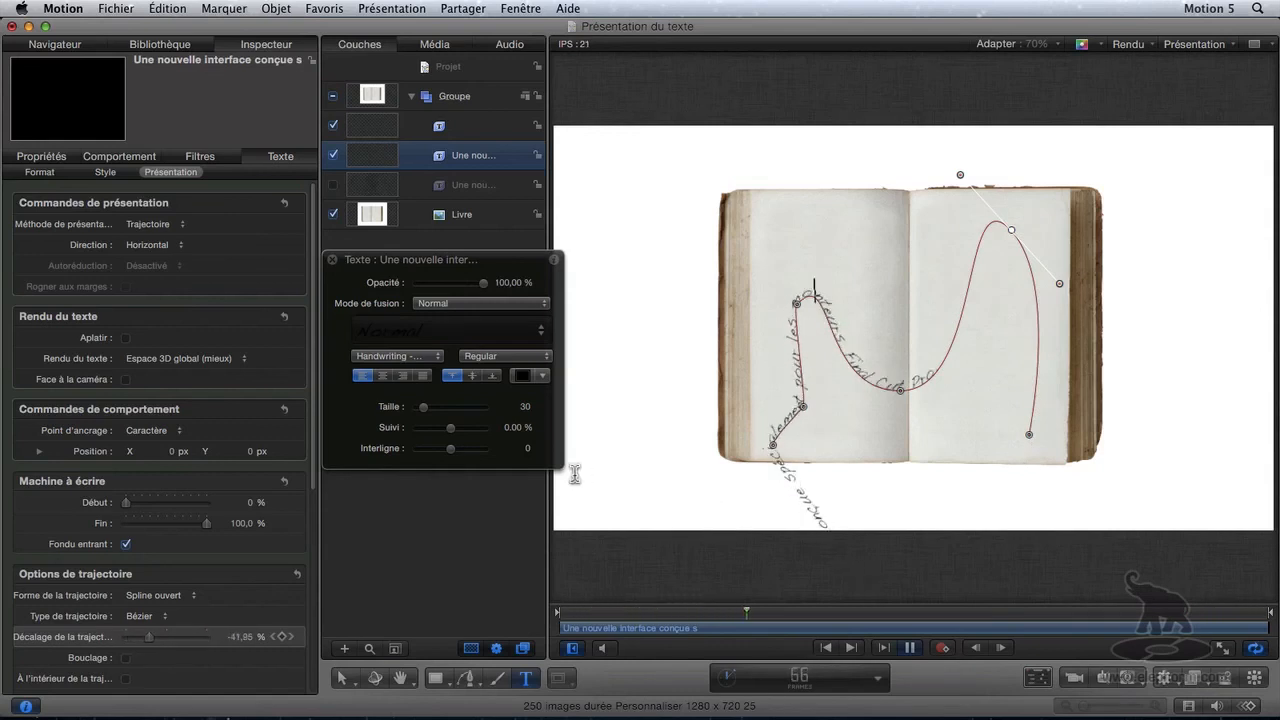
Apply the Rectangle path shape to the animated sentence, centre it on the book, reduce its height and return to frame 1.
click(150, 595)
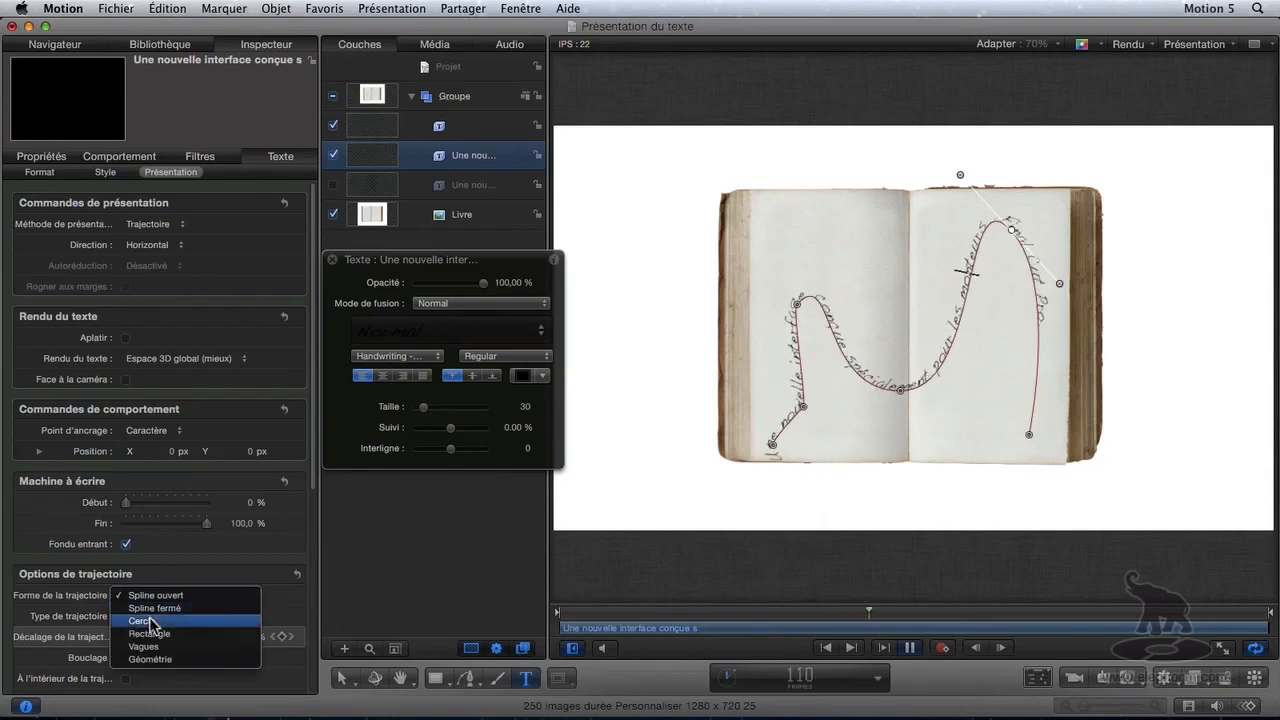
click(155, 634)
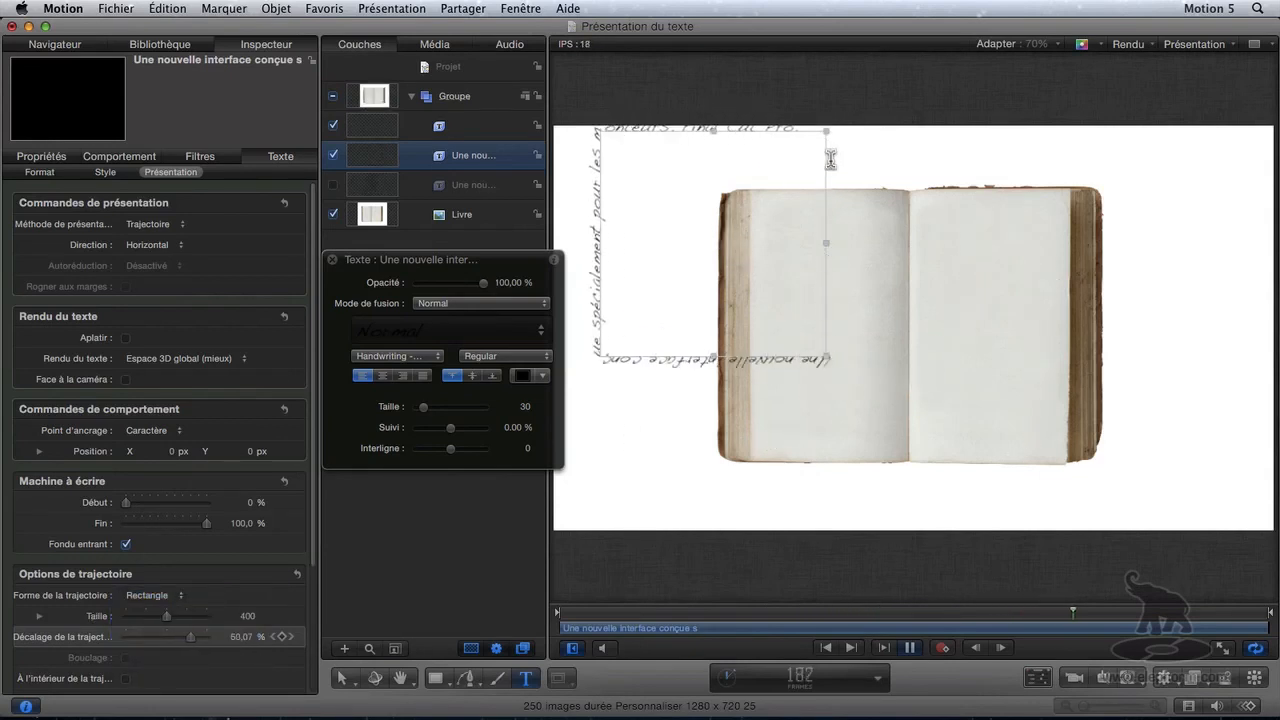
click(341, 678)
drag(723, 248, 920, 327)
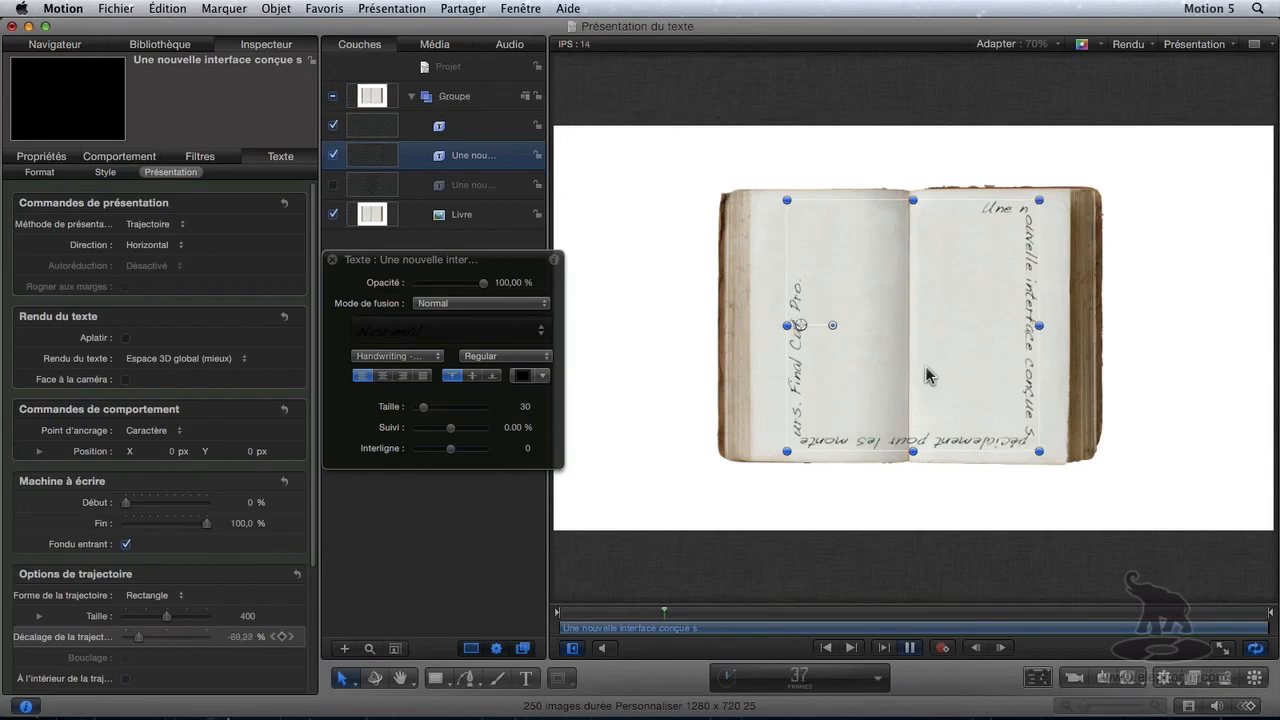
click(527, 679)
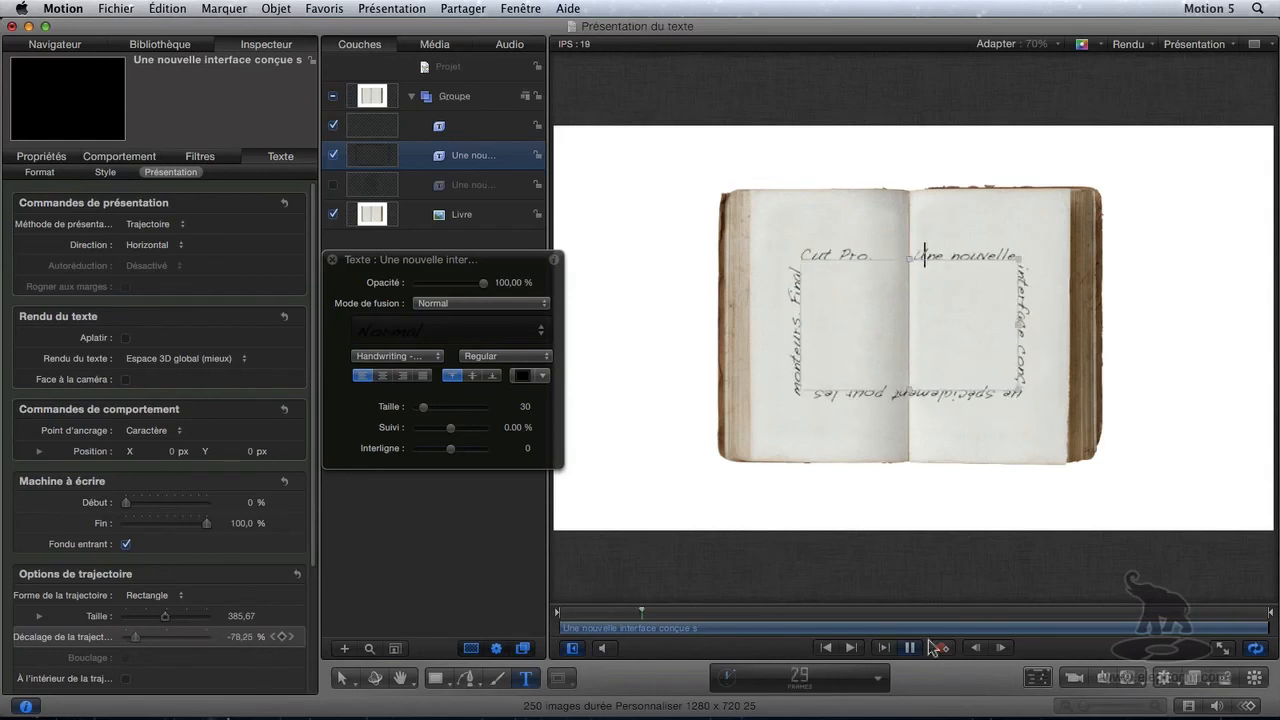
drag(693, 615, 538, 607)
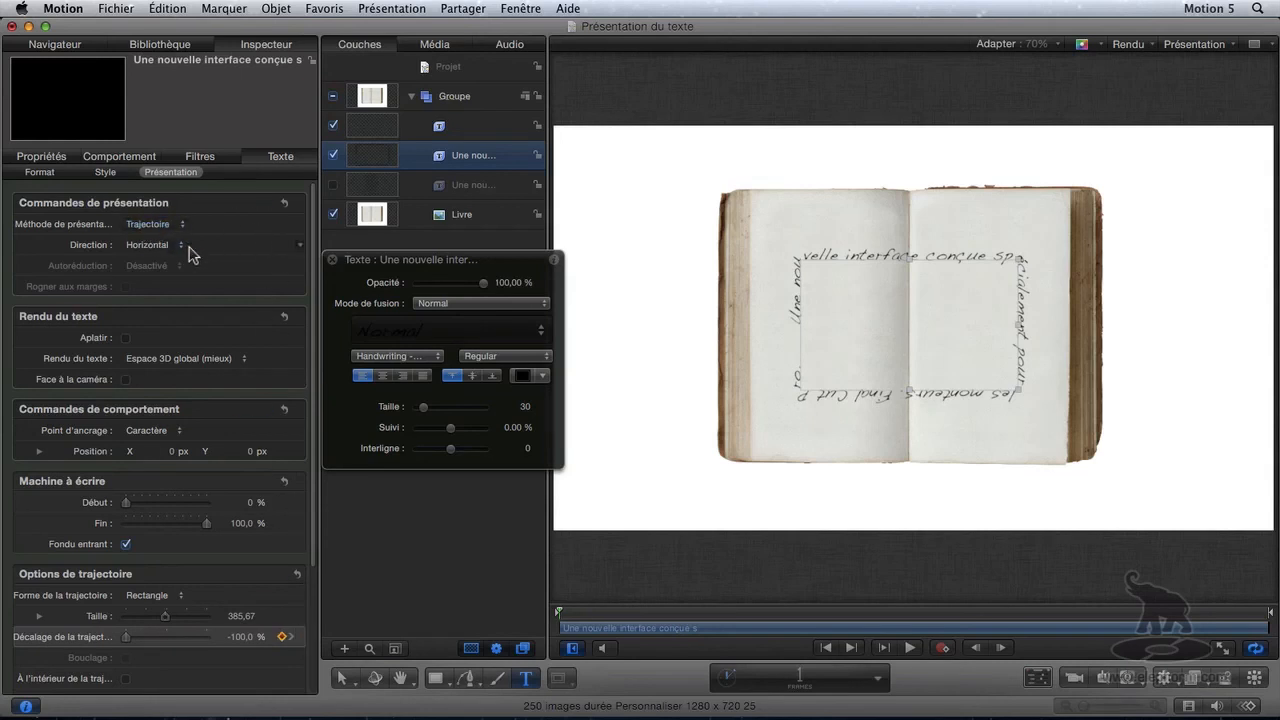
Set the path shape back to Spline ouvert and switch to the selection tool.
click(147, 597)
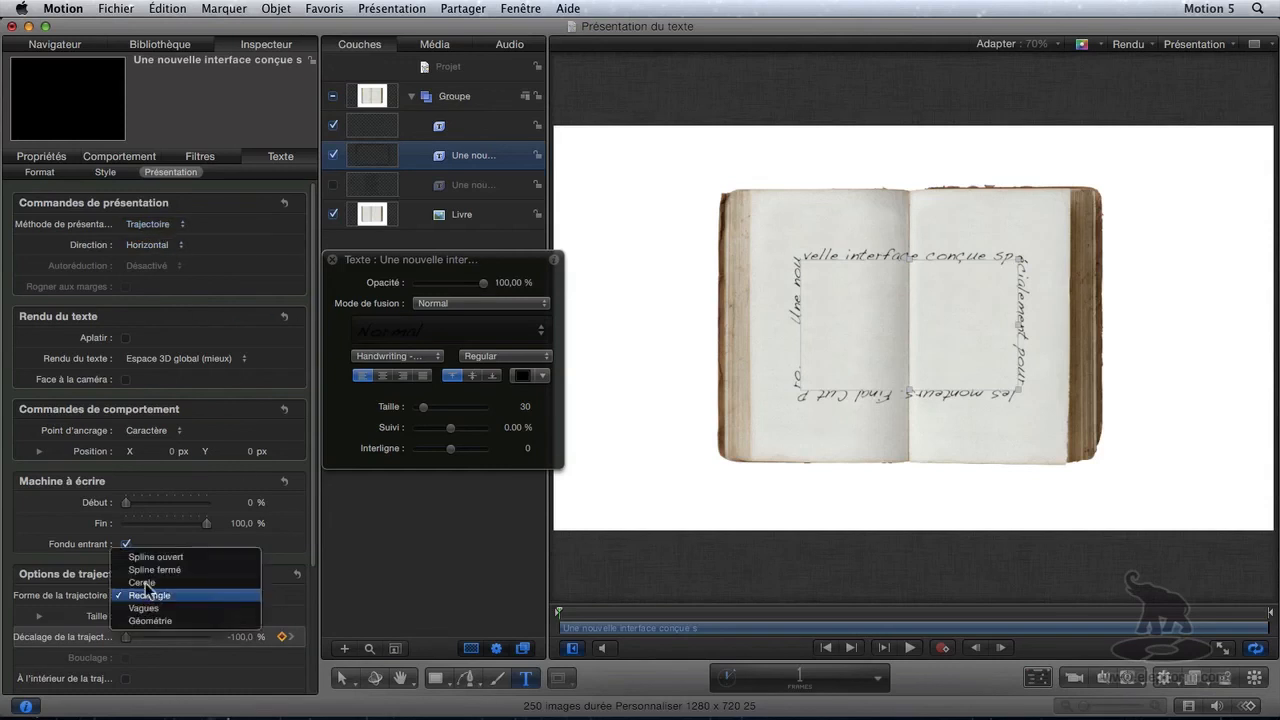
click(149, 558)
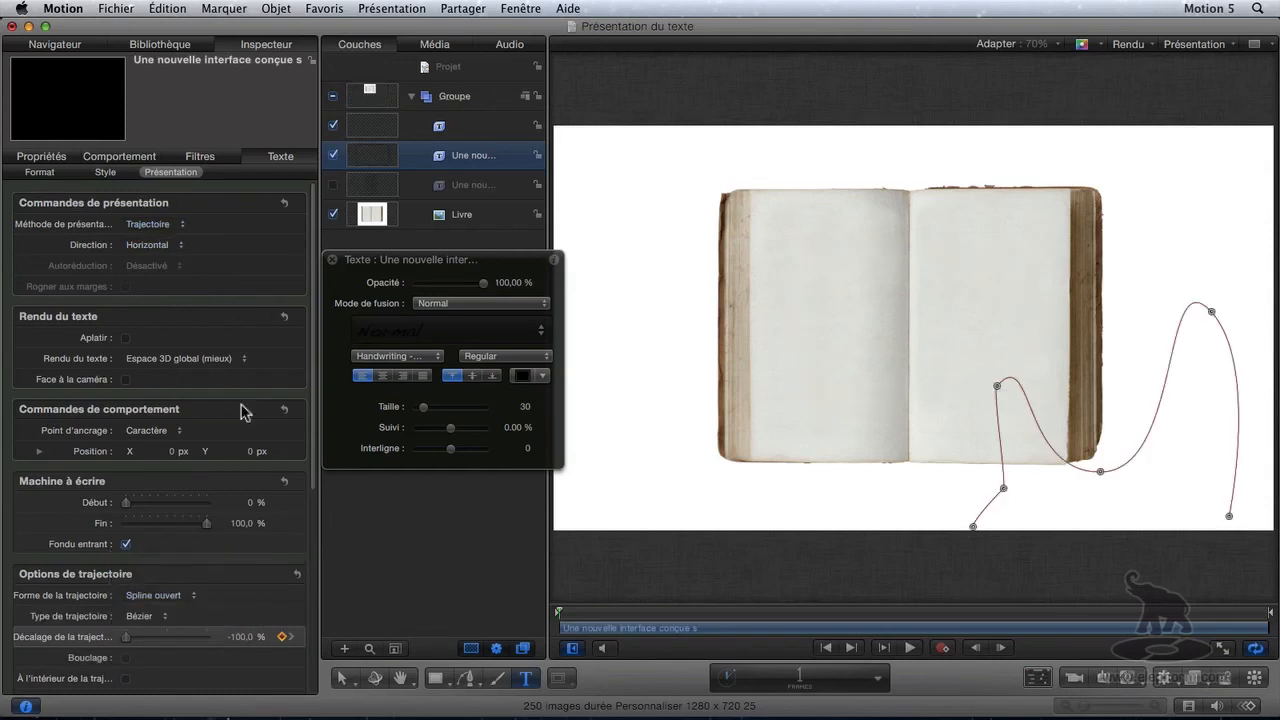
click(348, 680)
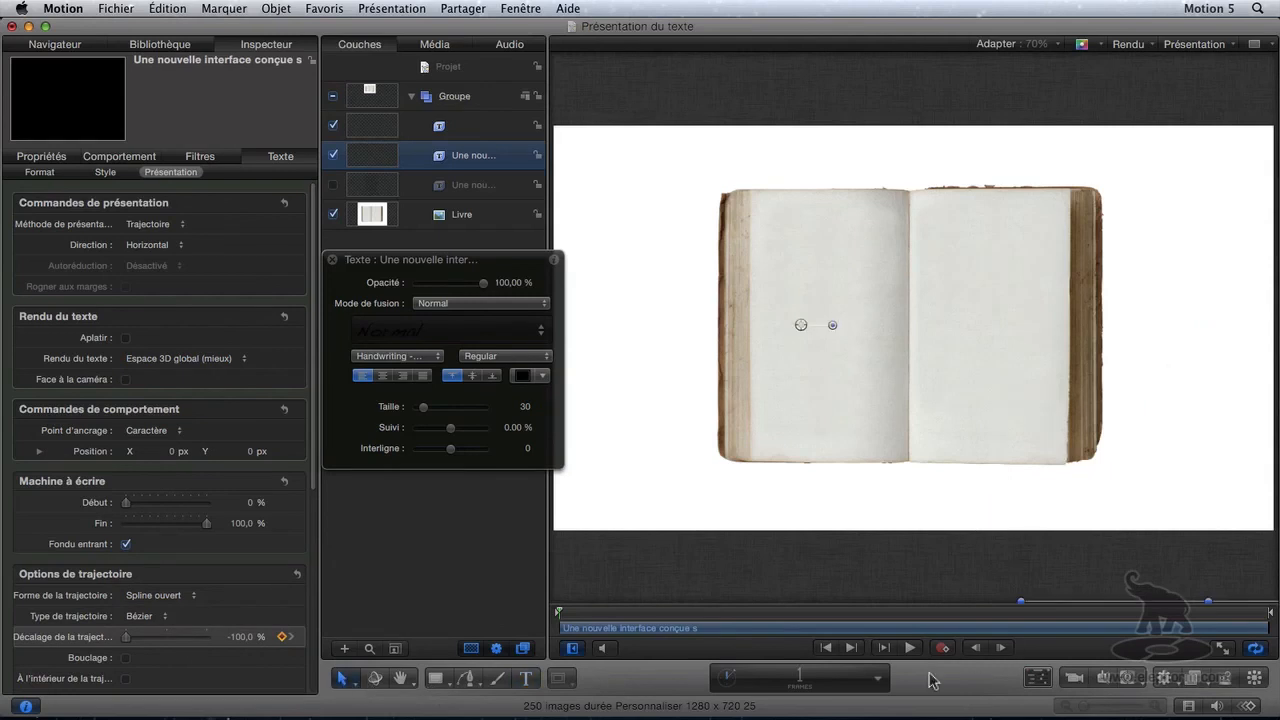
Go to frame 125, show the sentence's path with the Text tool, and check the available layout methods.
drag(641, 618, 911, 608)
drag(1111, 465, 904, 381)
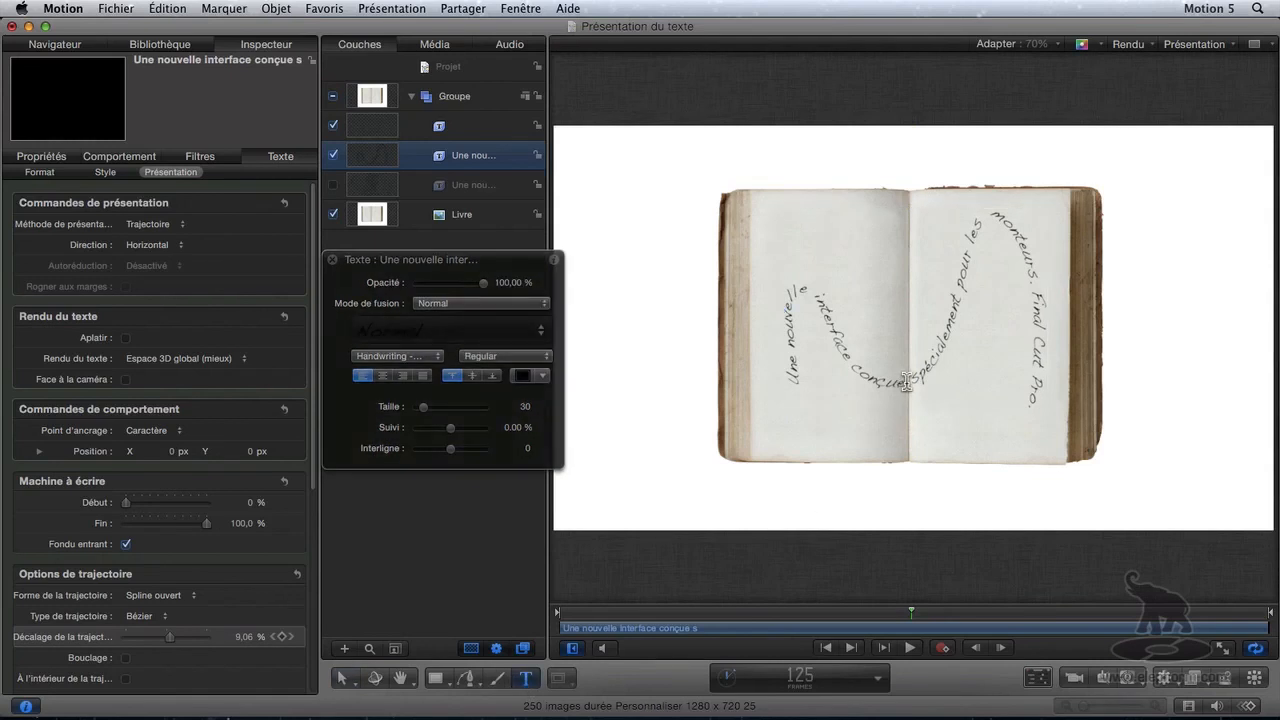
click(906, 387)
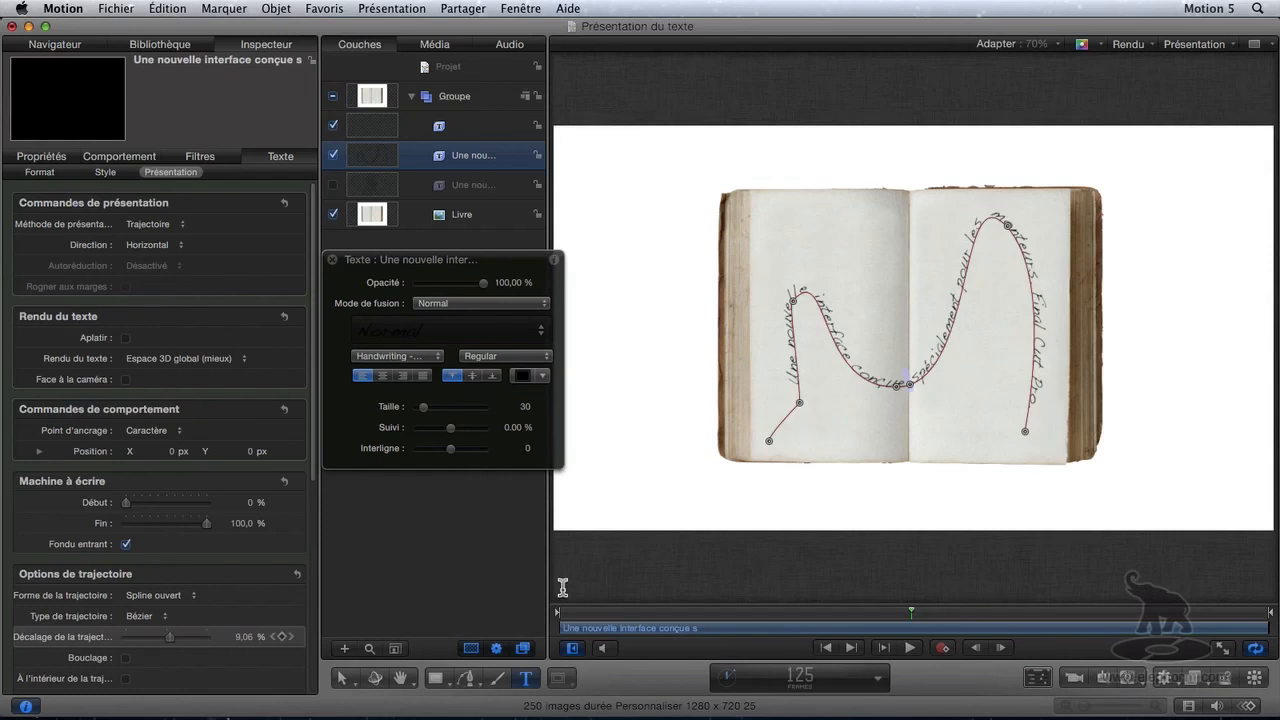
click(182, 228)
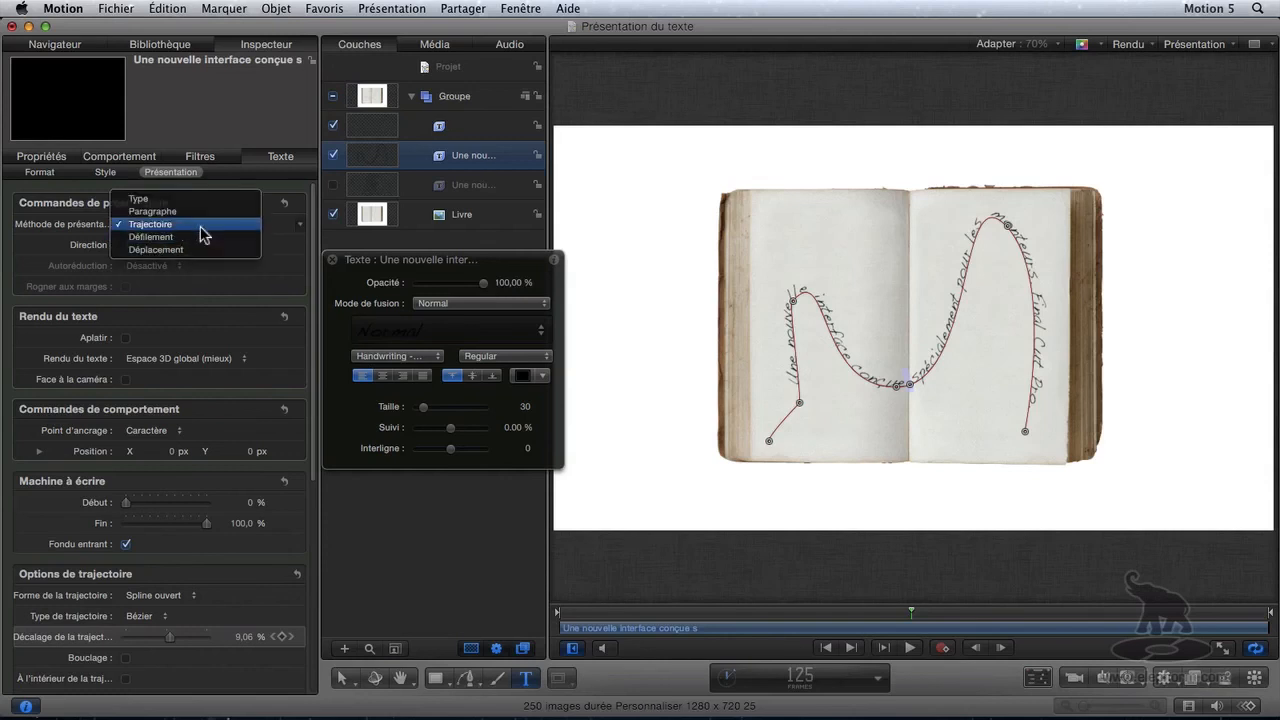
click(190, 232)
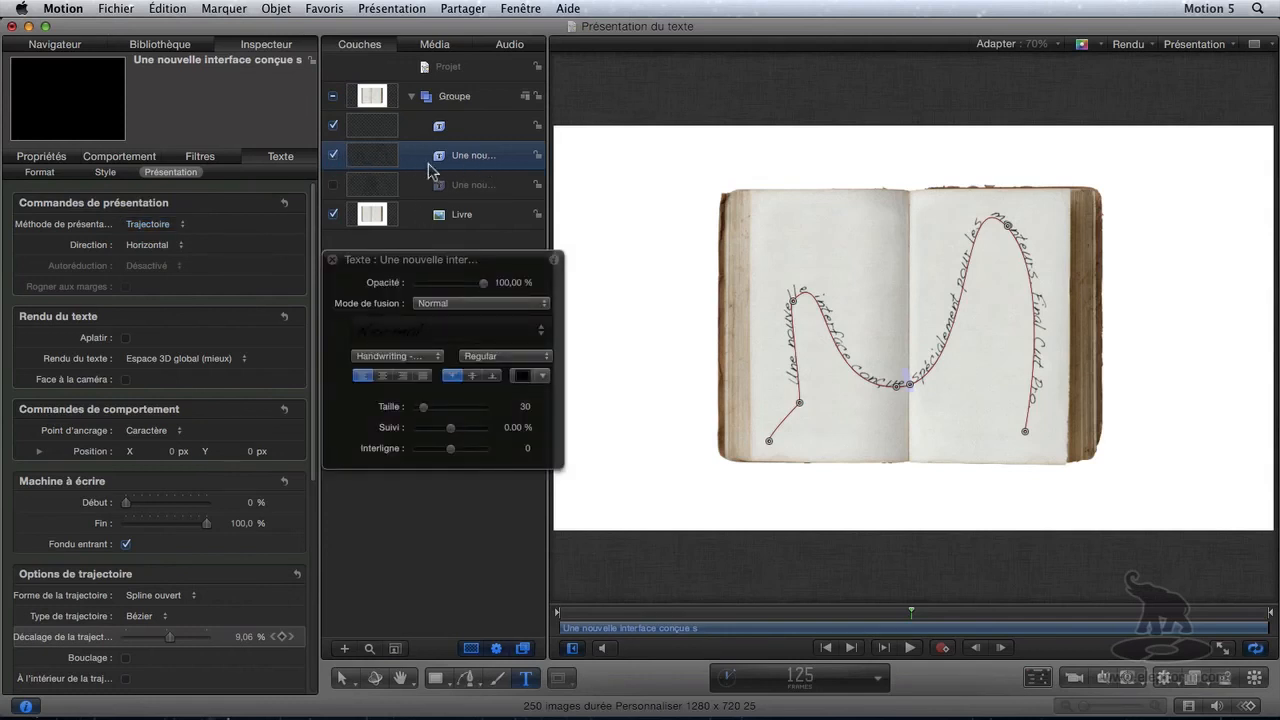
Delete the path sentence layer and the empty text layer from the group.
key(Delete)
click(415, 125)
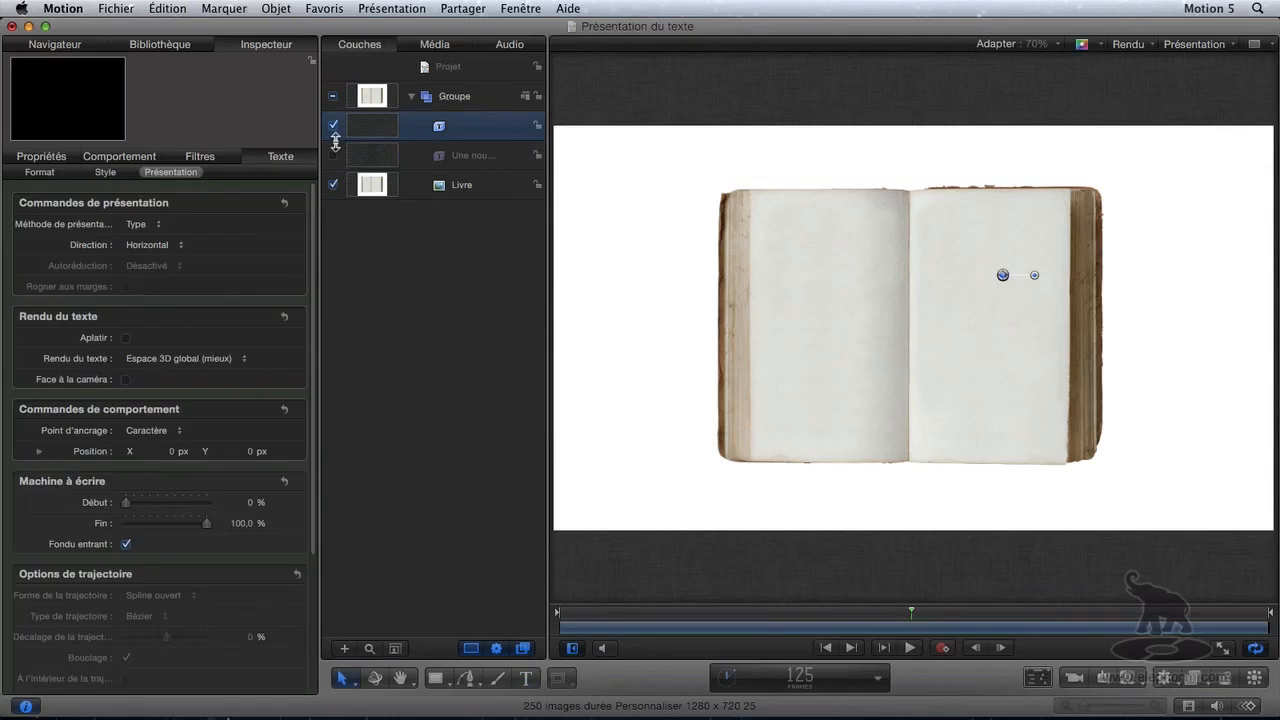
click(400, 156)
drag(415, 130, 418, 132)
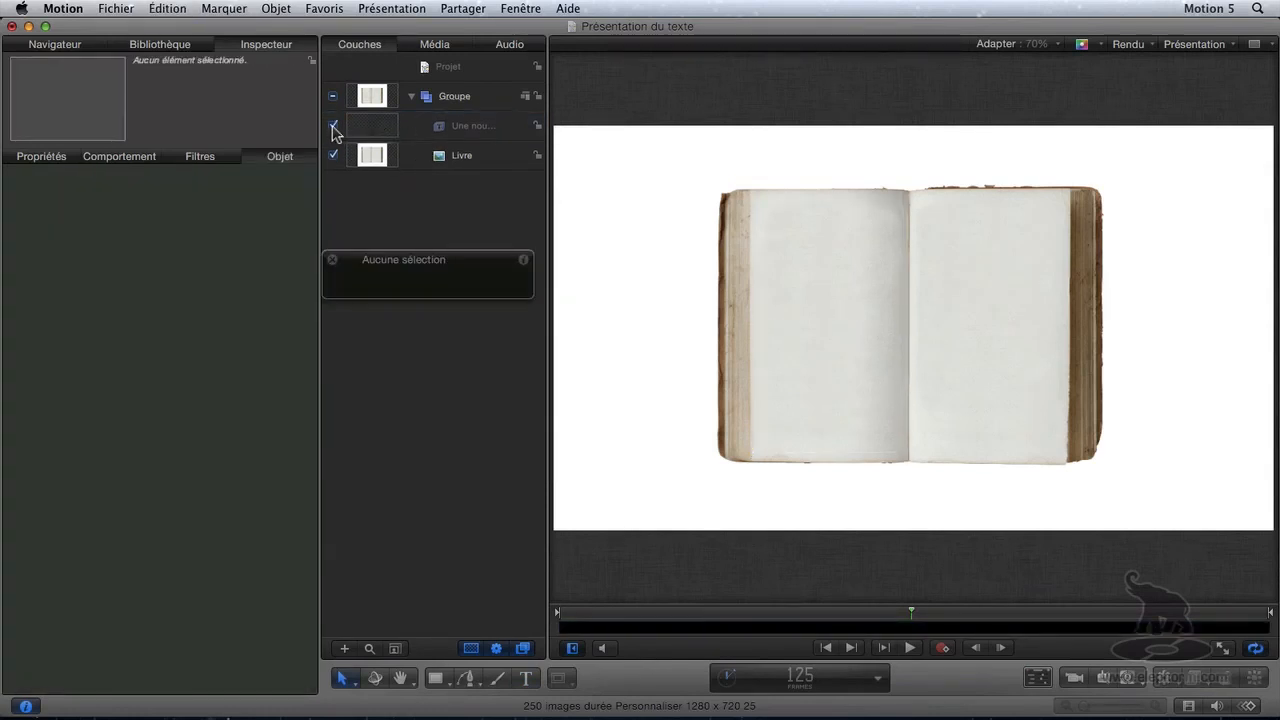
Show the hidden paragraph text layer above Livre and set its layout method to Défilement.
click(333, 126)
click(490, 131)
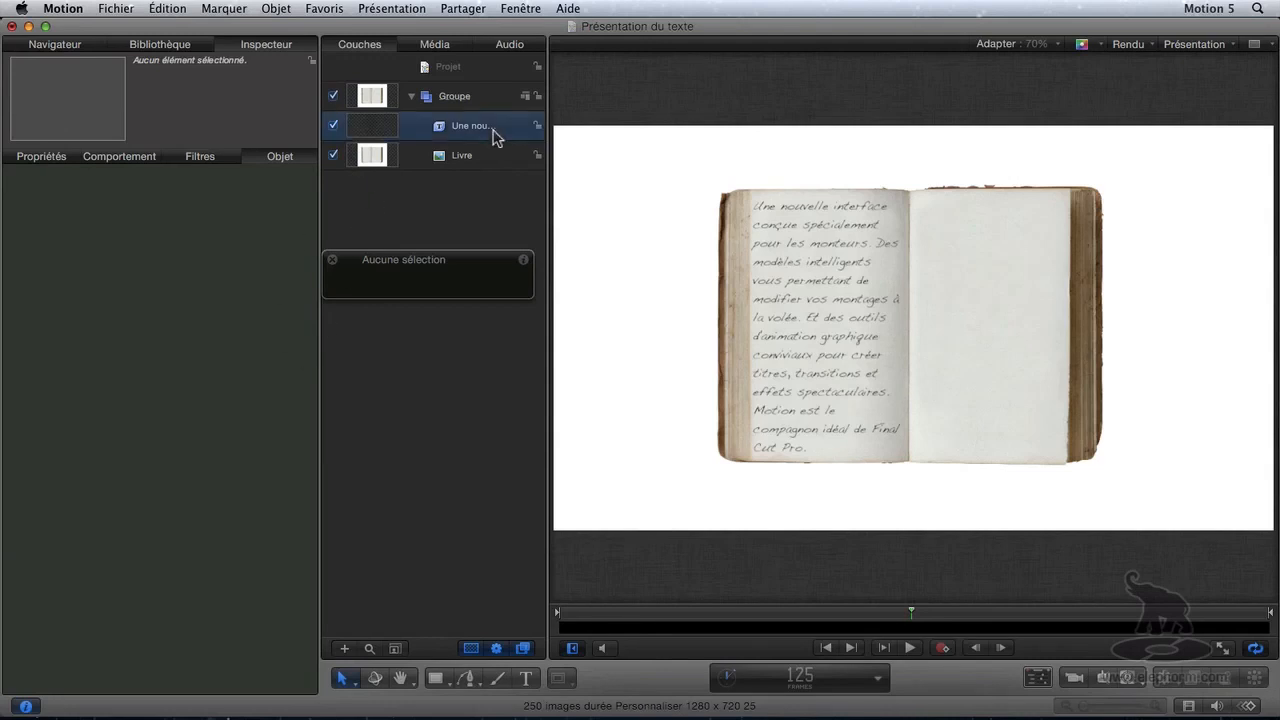
click(165, 232)
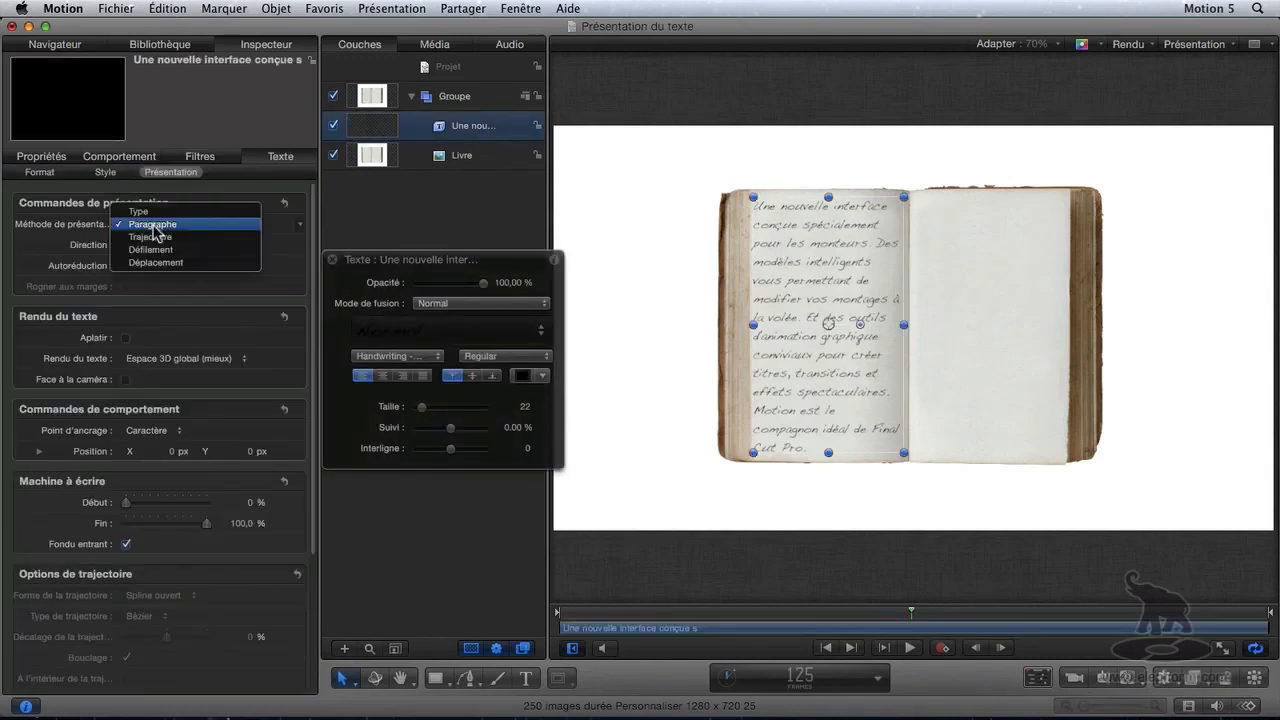
click(157, 252)
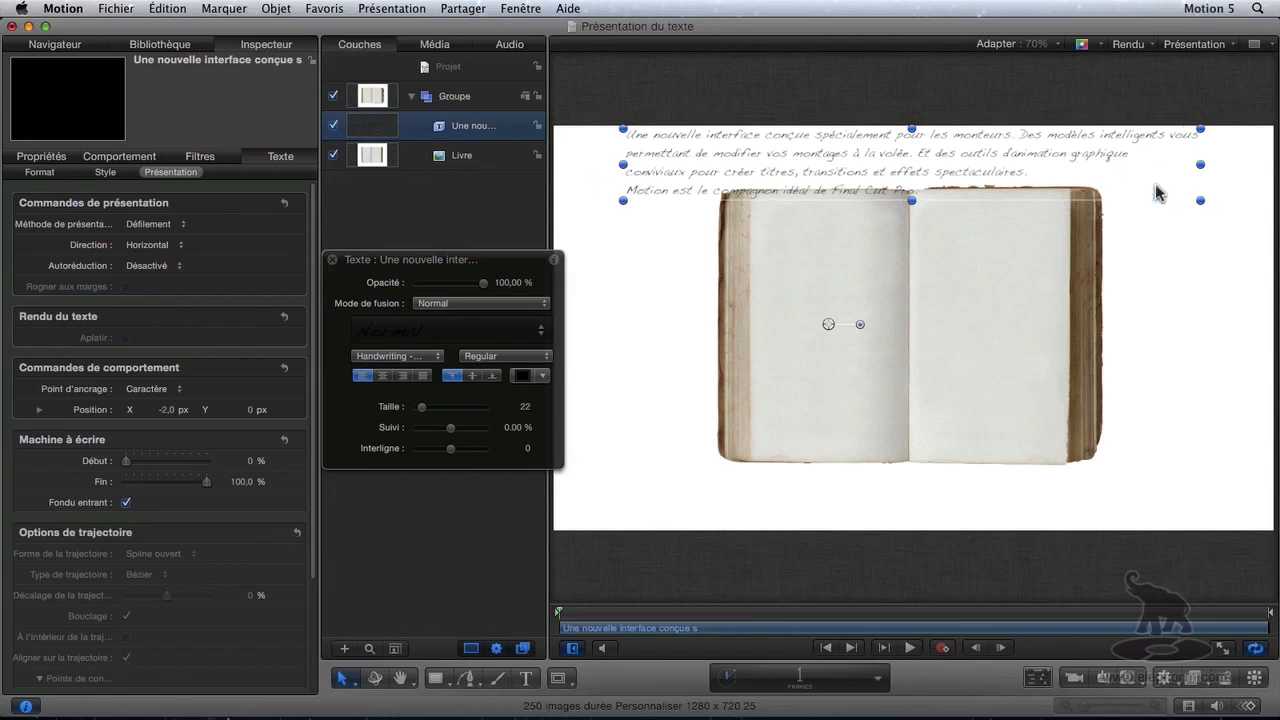
Set the paragraph text's layout method to Déplacement and check its anchor point options.
click(150, 225)
click(152, 238)
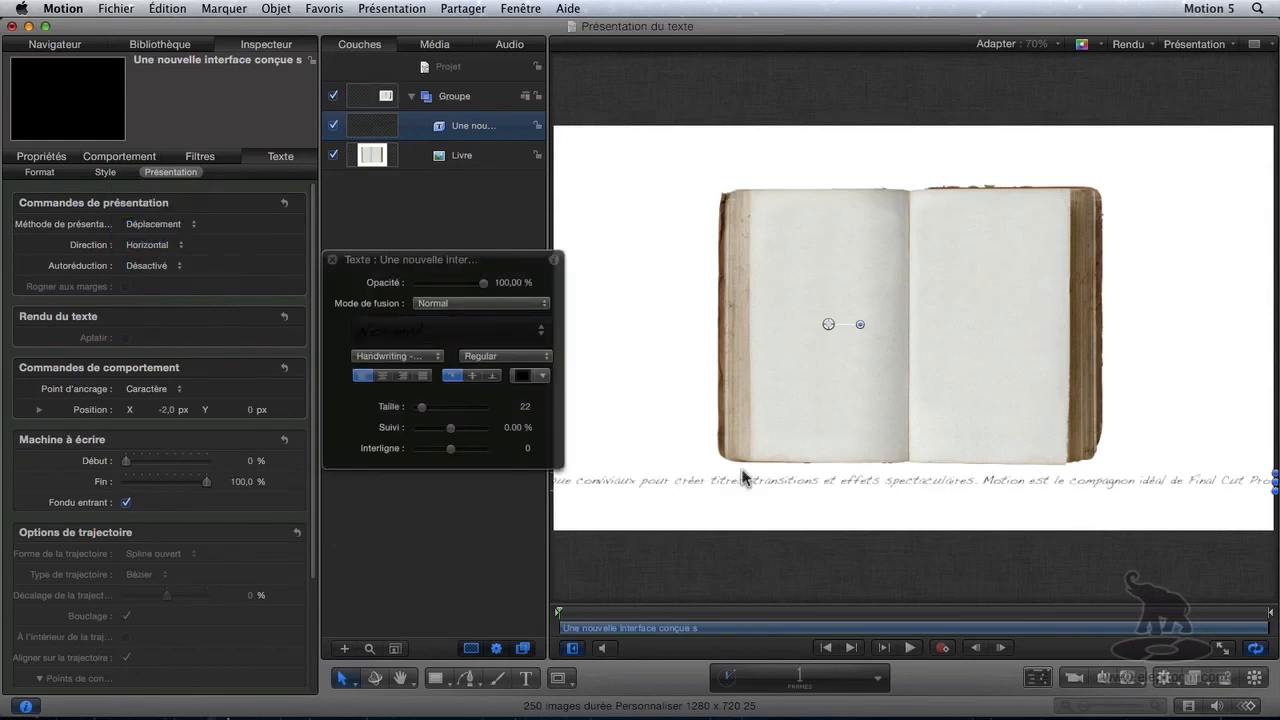
click(160, 224)
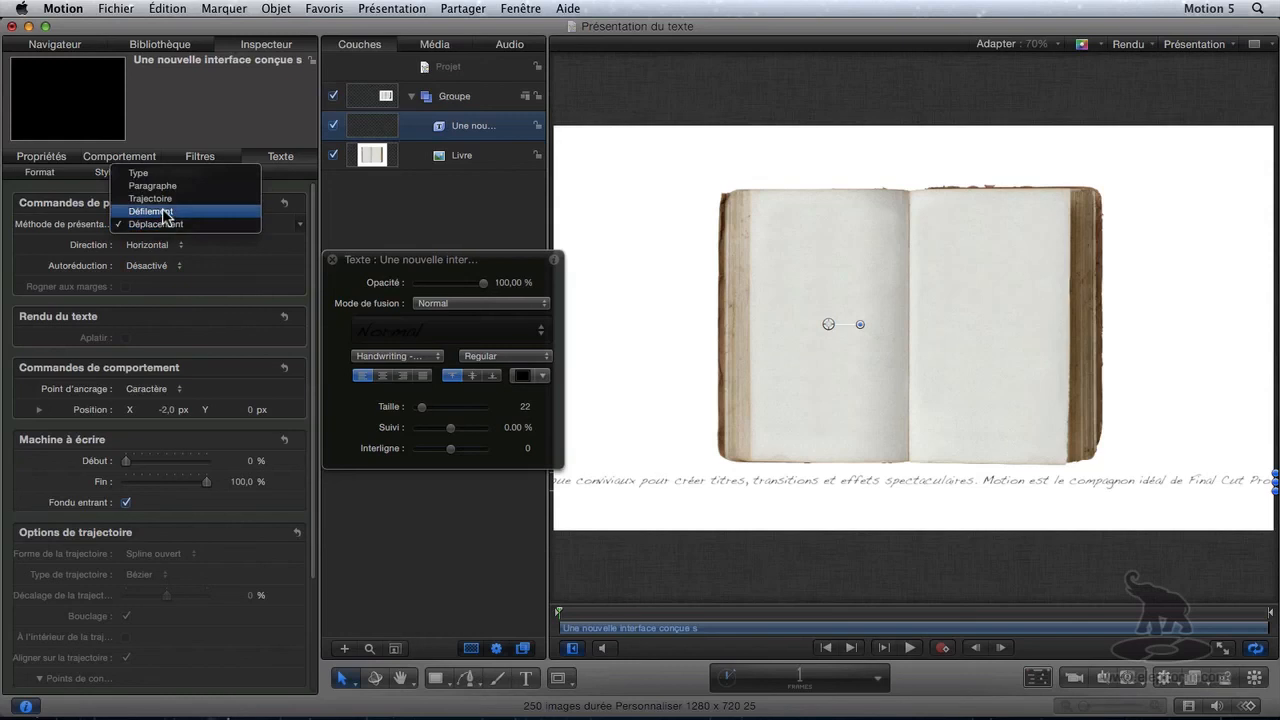
click(268, 272)
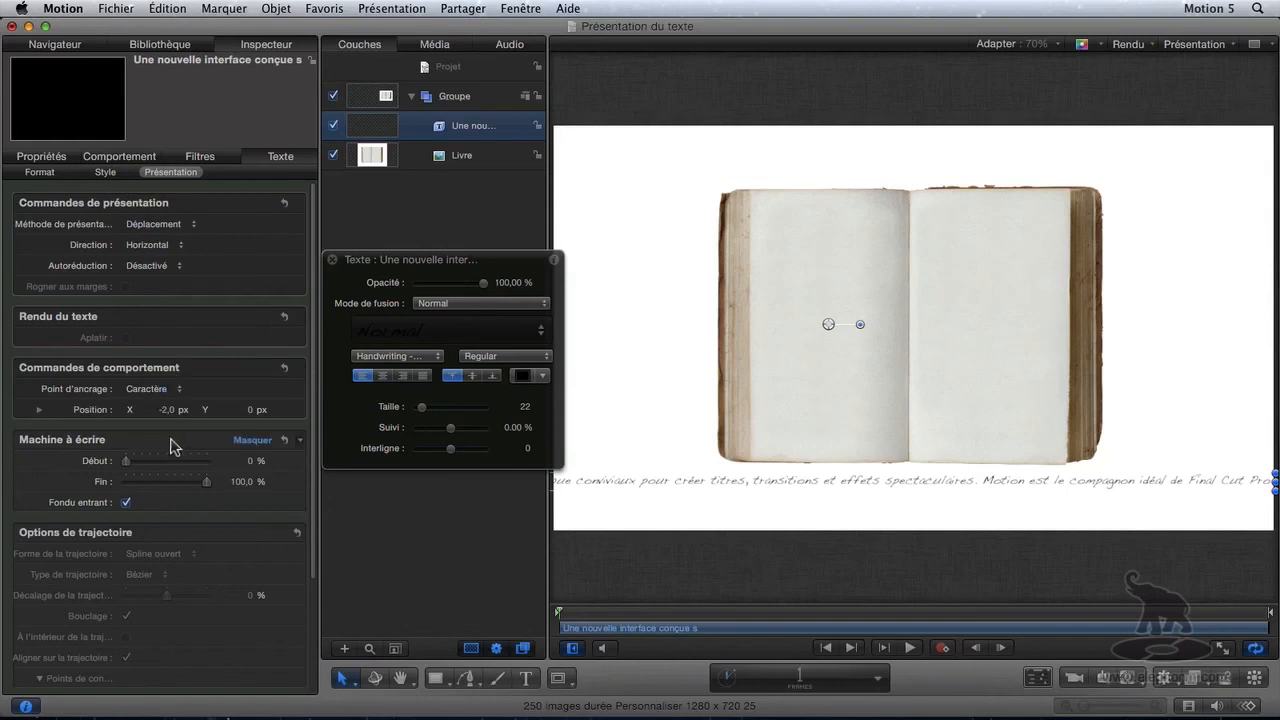
click(153, 389)
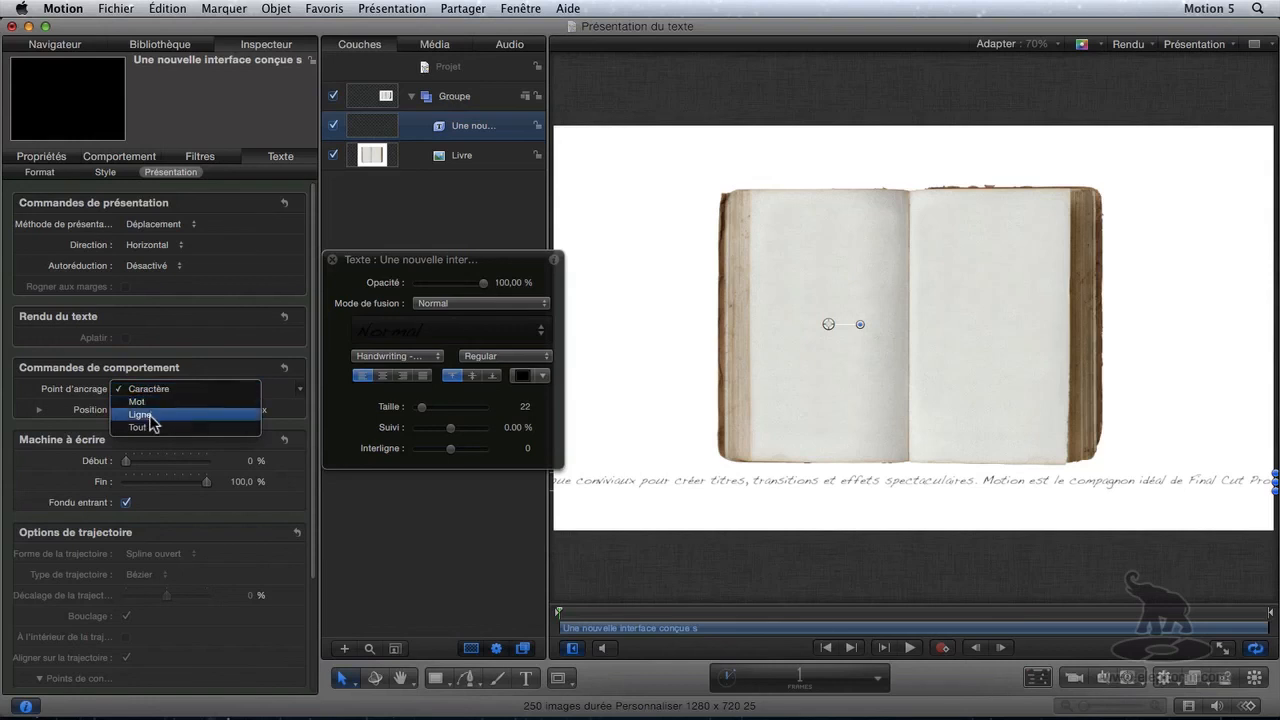
click(87, 425)
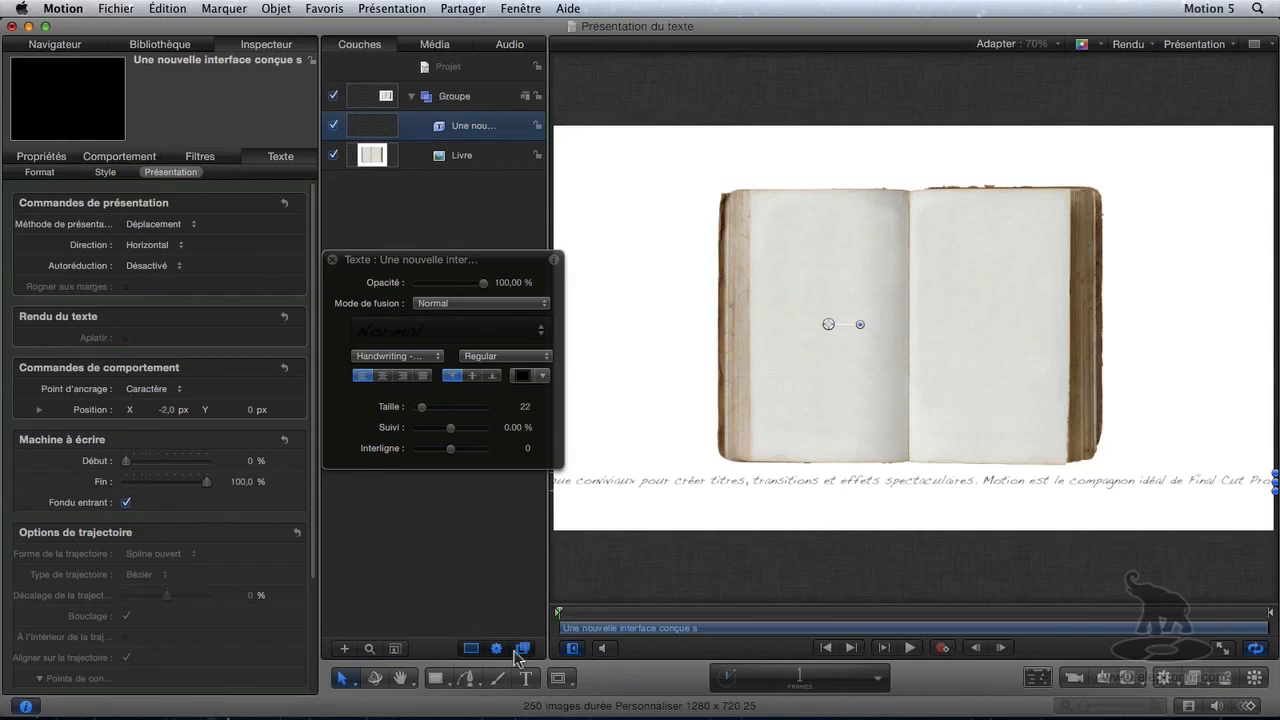
Add a new text object reading "Motion 5 avec Elephorm" starting beside the book.
click(525, 678)
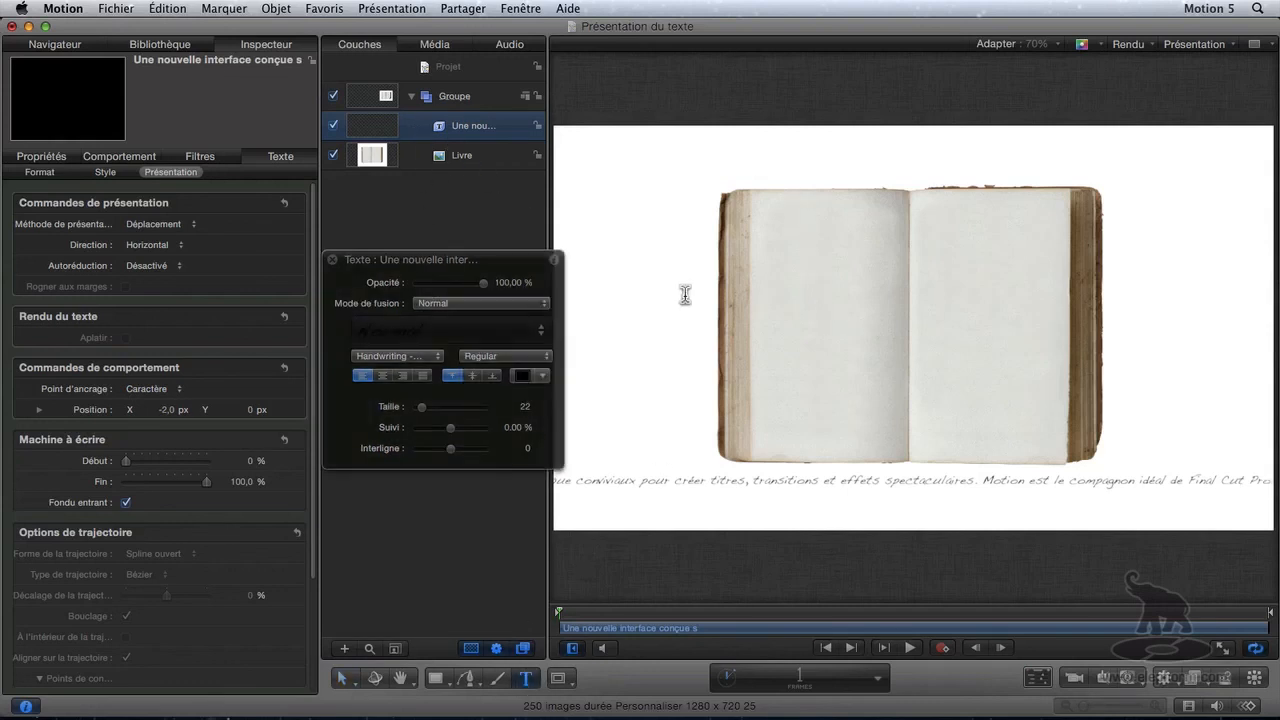
click(698, 324)
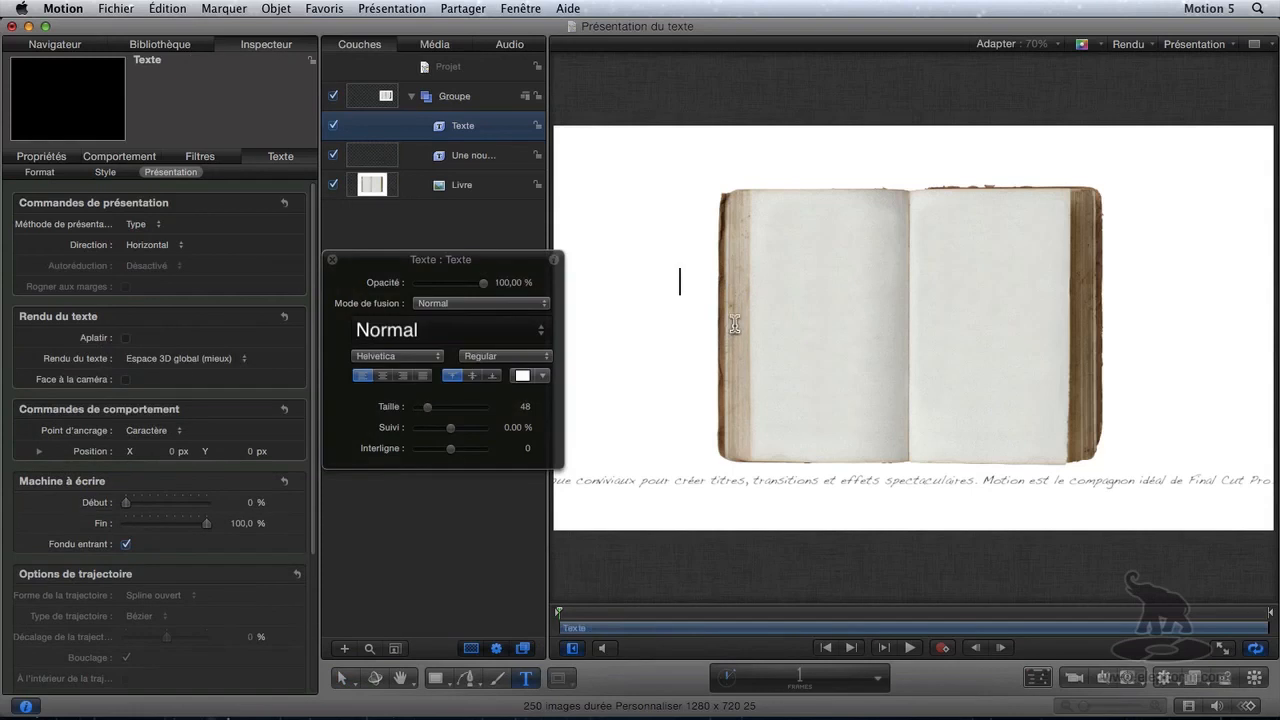
text(Moti)
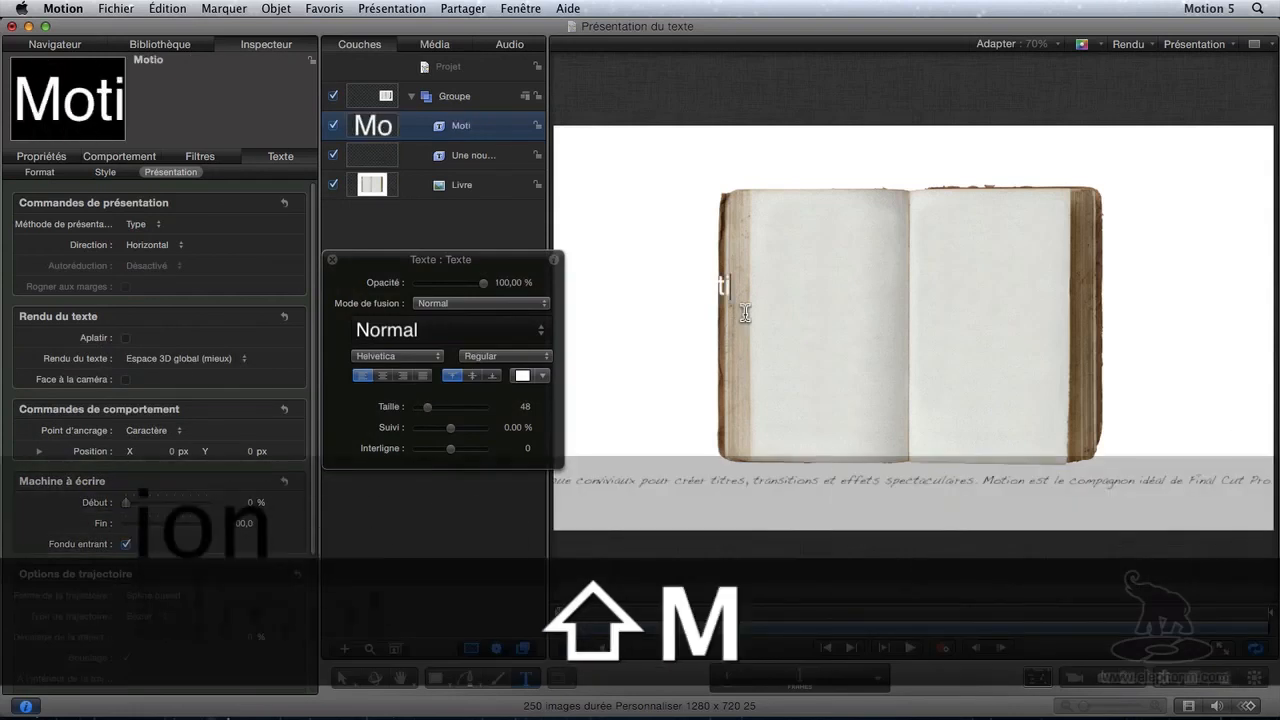
text(on 5 avec Elephorm)
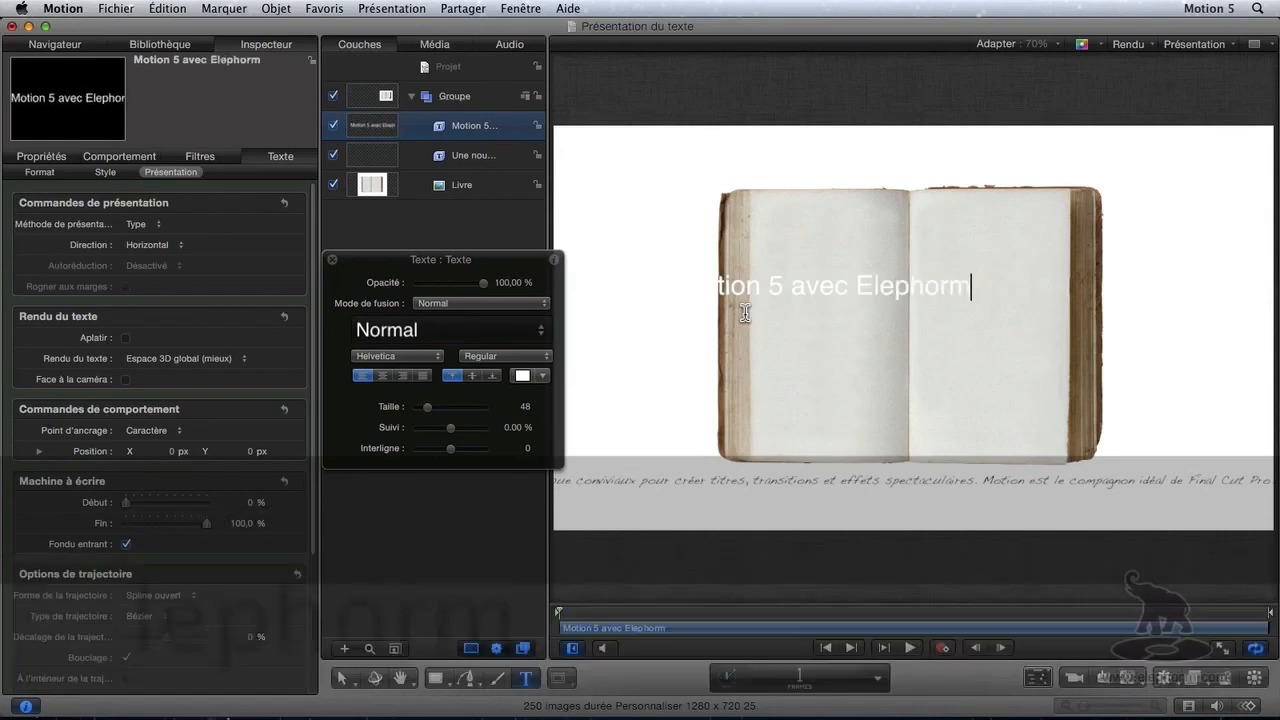
key(Escape)
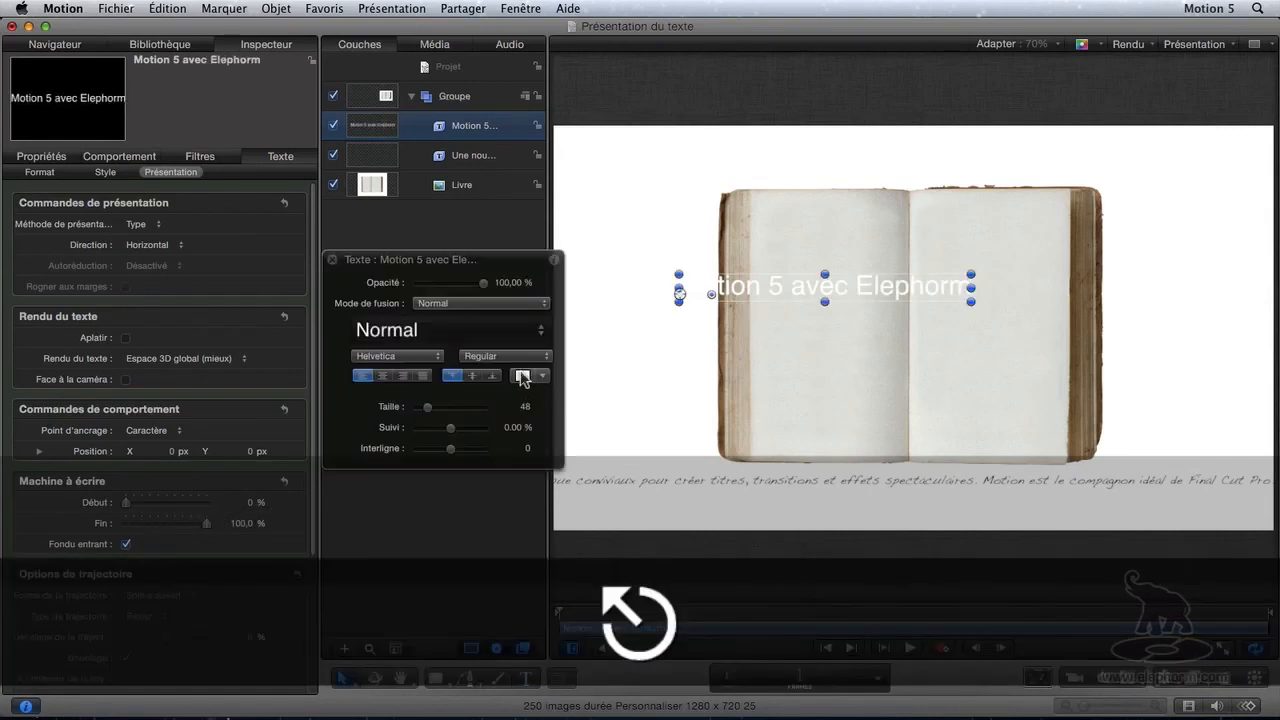
Colour the "Motion 5 avec Elephorm" text black and move it across the middle of both book pages.
click(521, 377)
drag(410, 218, 416, 413)
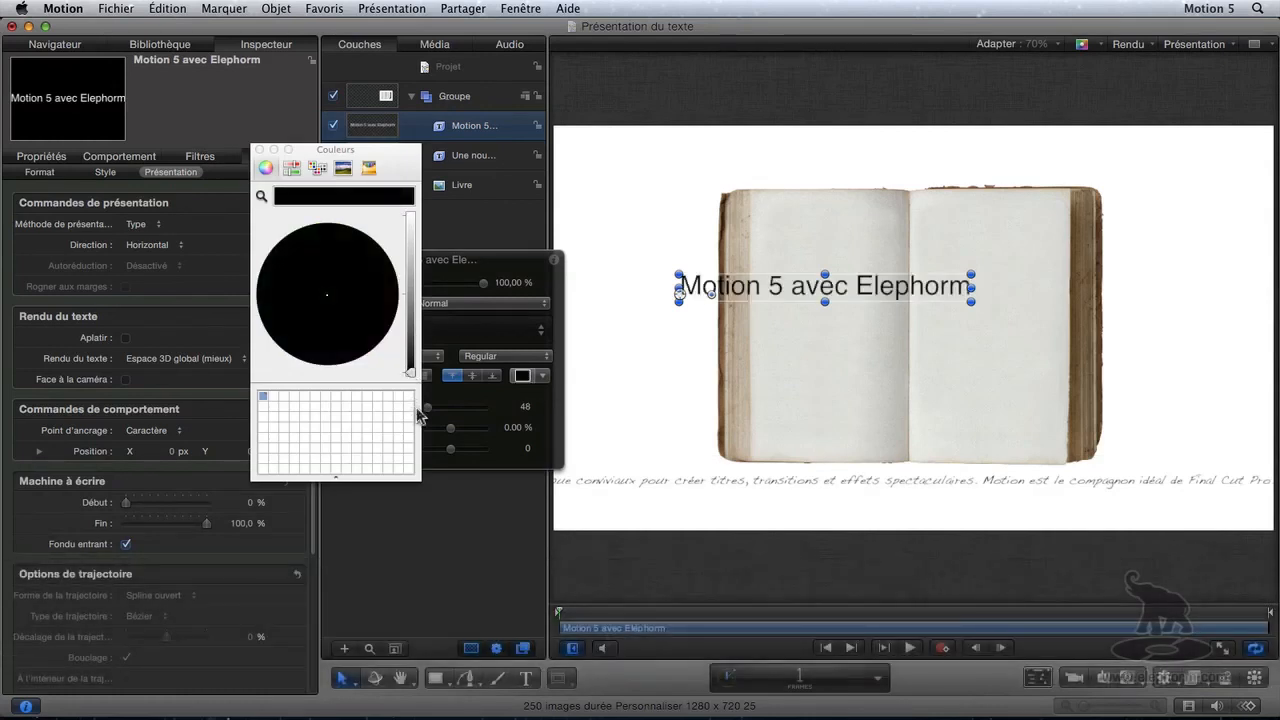
click(259, 149)
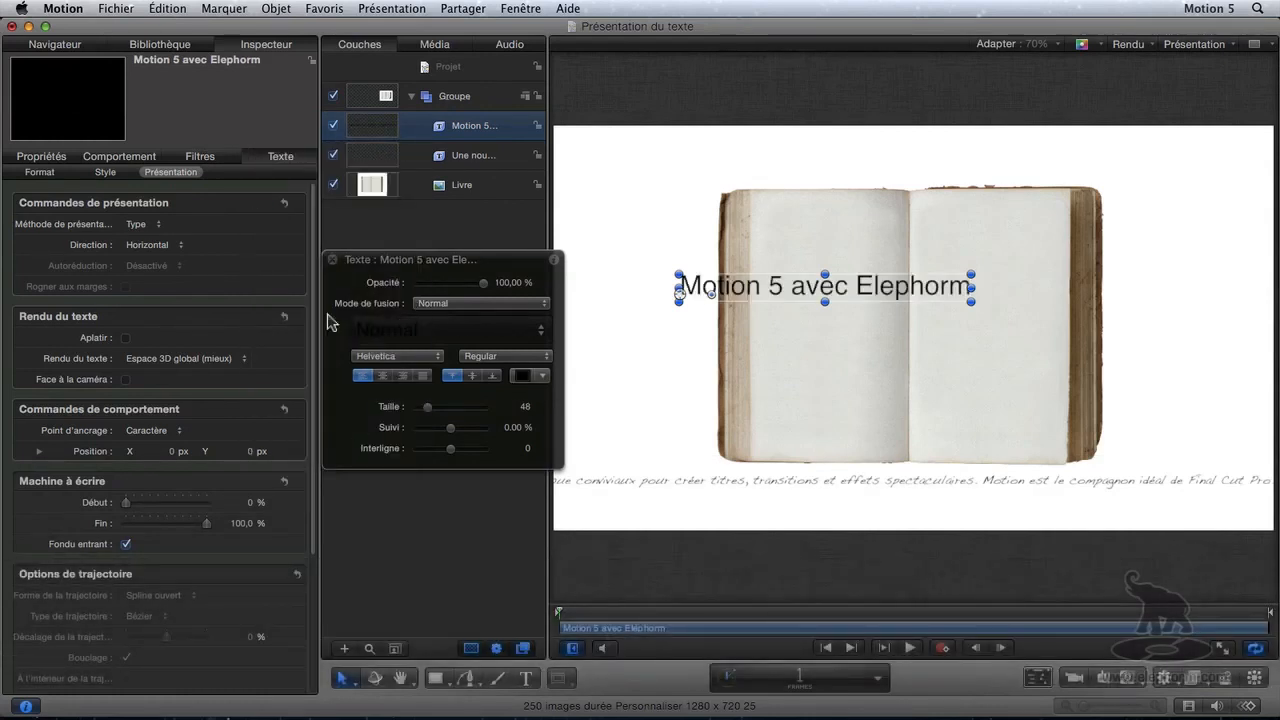
drag(809, 292, 883, 322)
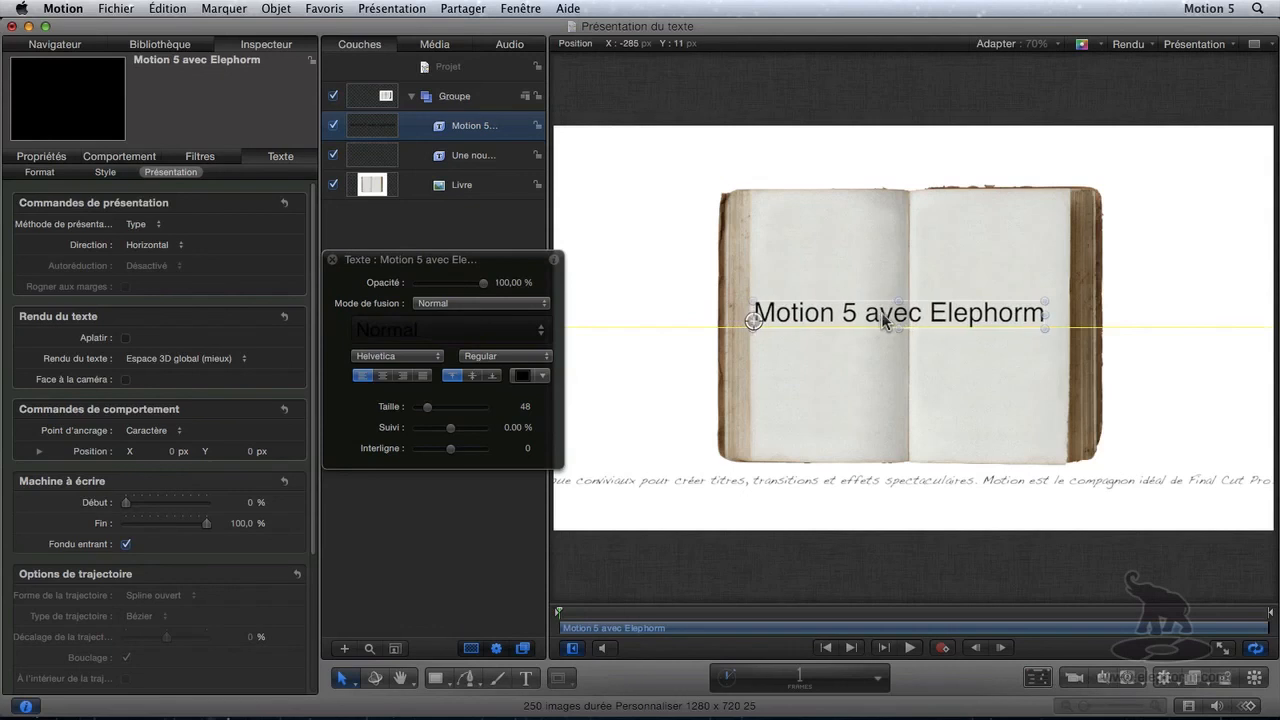
Reset the title's advanced formatting and set its character rotation to 71°.
click(40, 174)
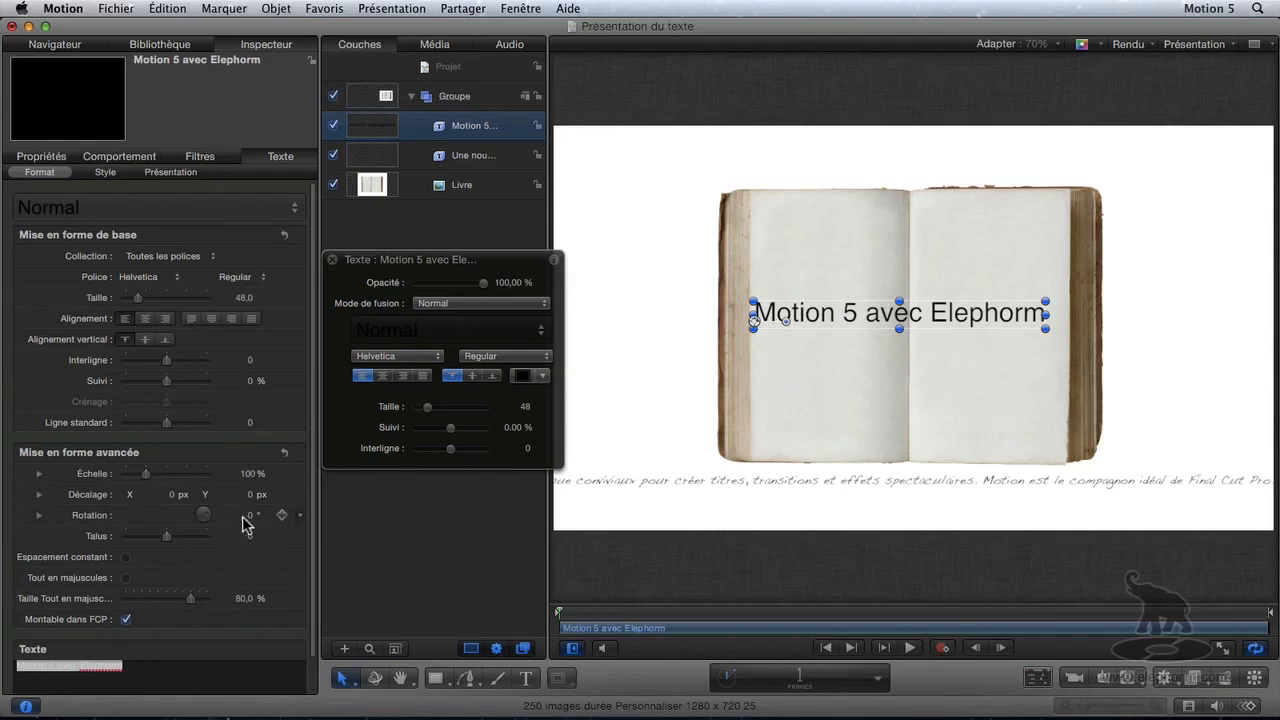
mouse_move(250, 521)
mouse_down()
mouse_move(292, 521)
mouse_move(229, 521)
mouse_move(271, 520)
mouse_up()
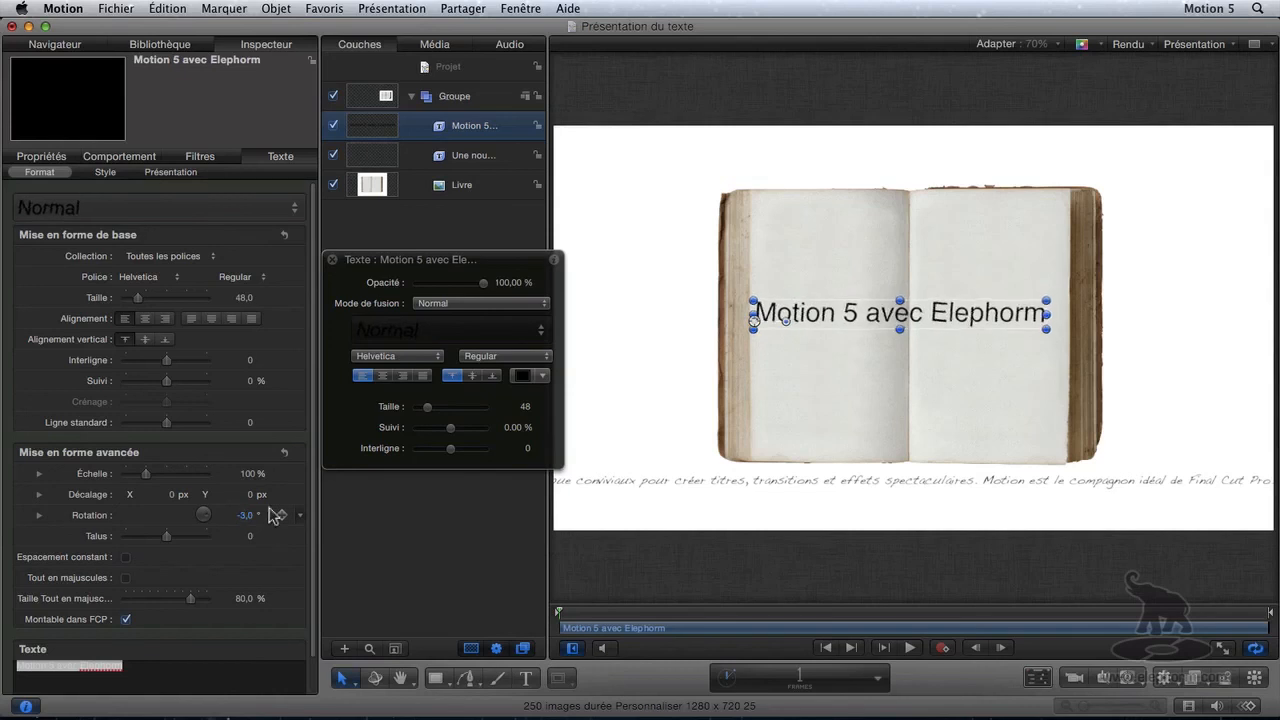
click(285, 453)
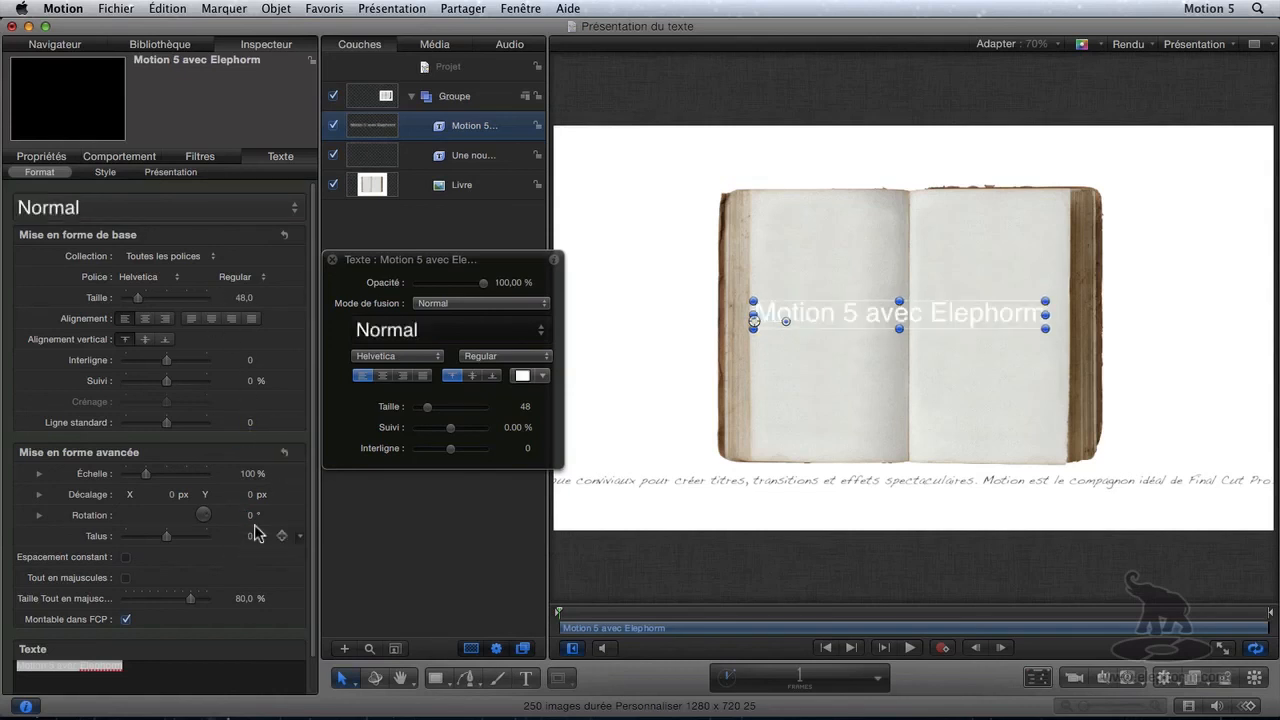
drag(250, 515, 321, 515)
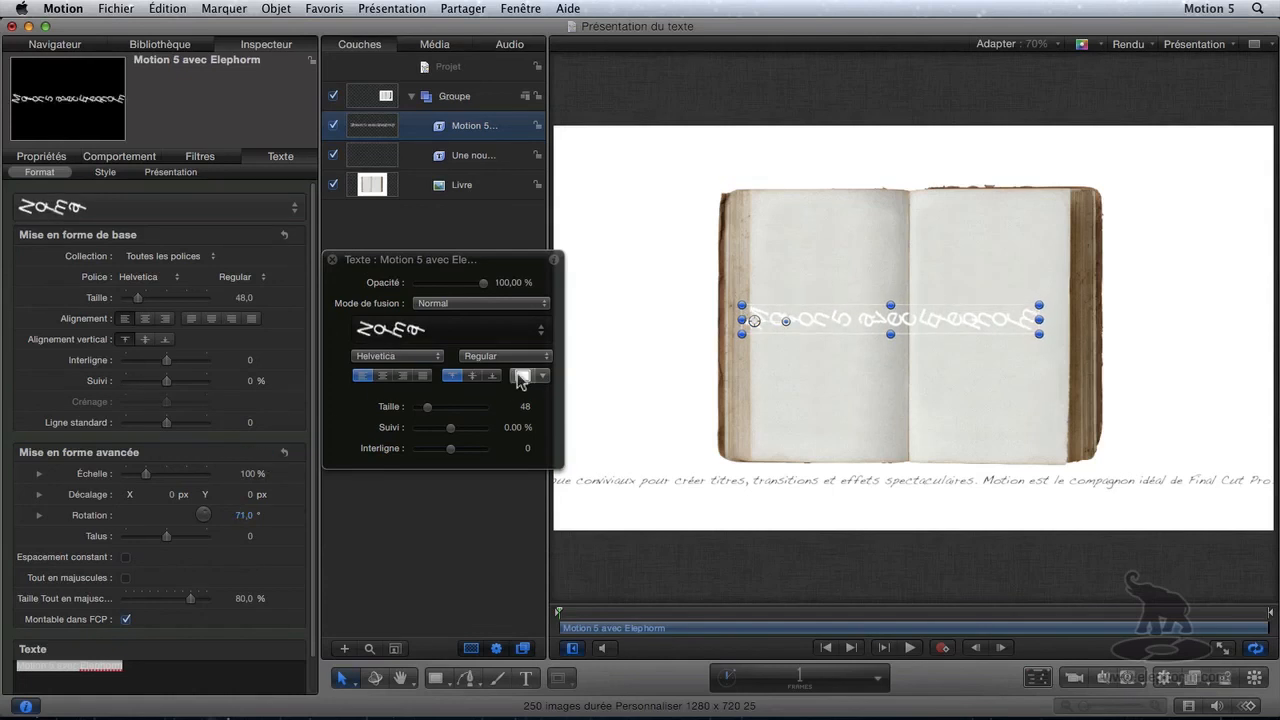
Colour the rotated title characters black and close the colour picker.
click(522, 375)
drag(411, 217, 411, 378)
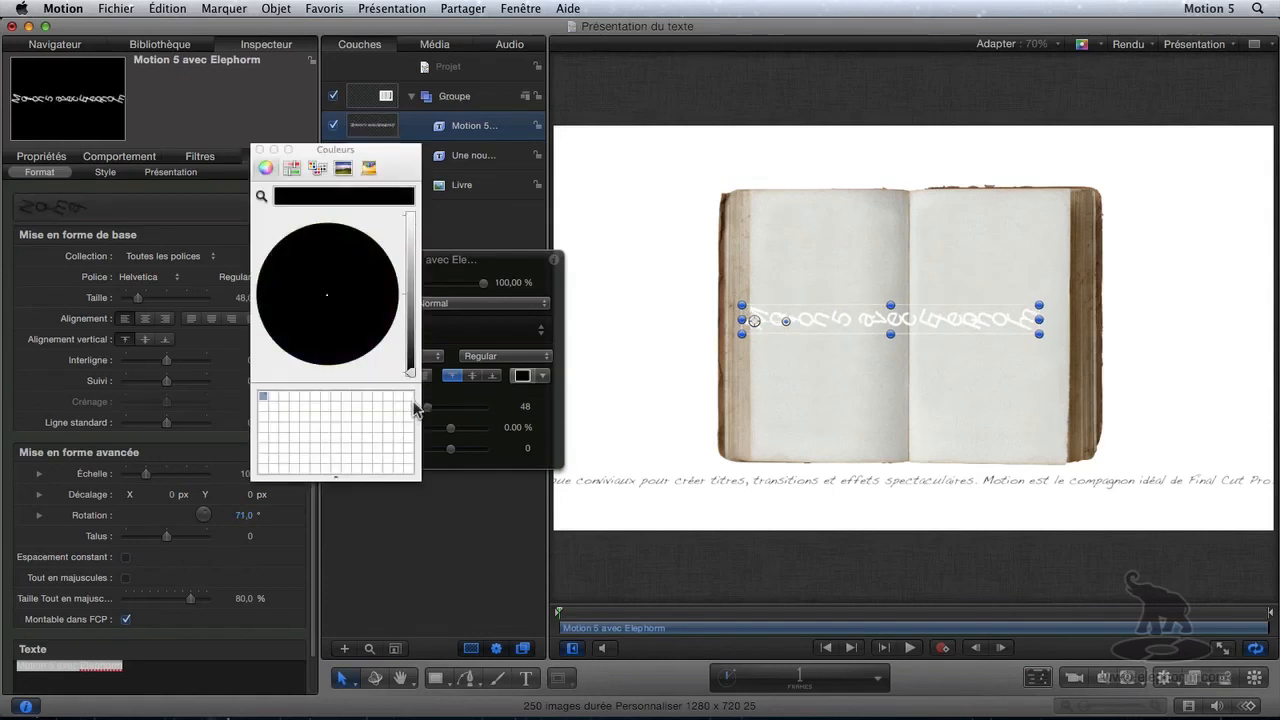
click(259, 149)
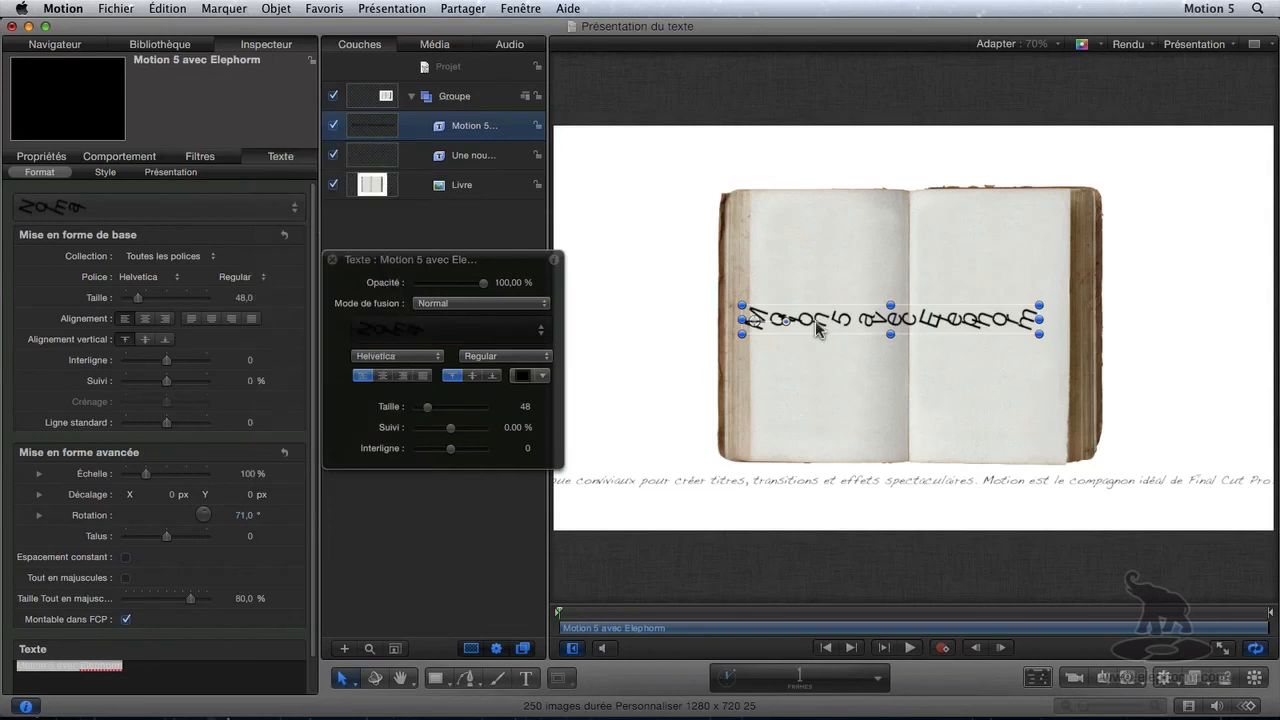
Try the Mot, Ligne and Tout anchor points on the rotated title and set it back to Caractère.
click(170, 172)
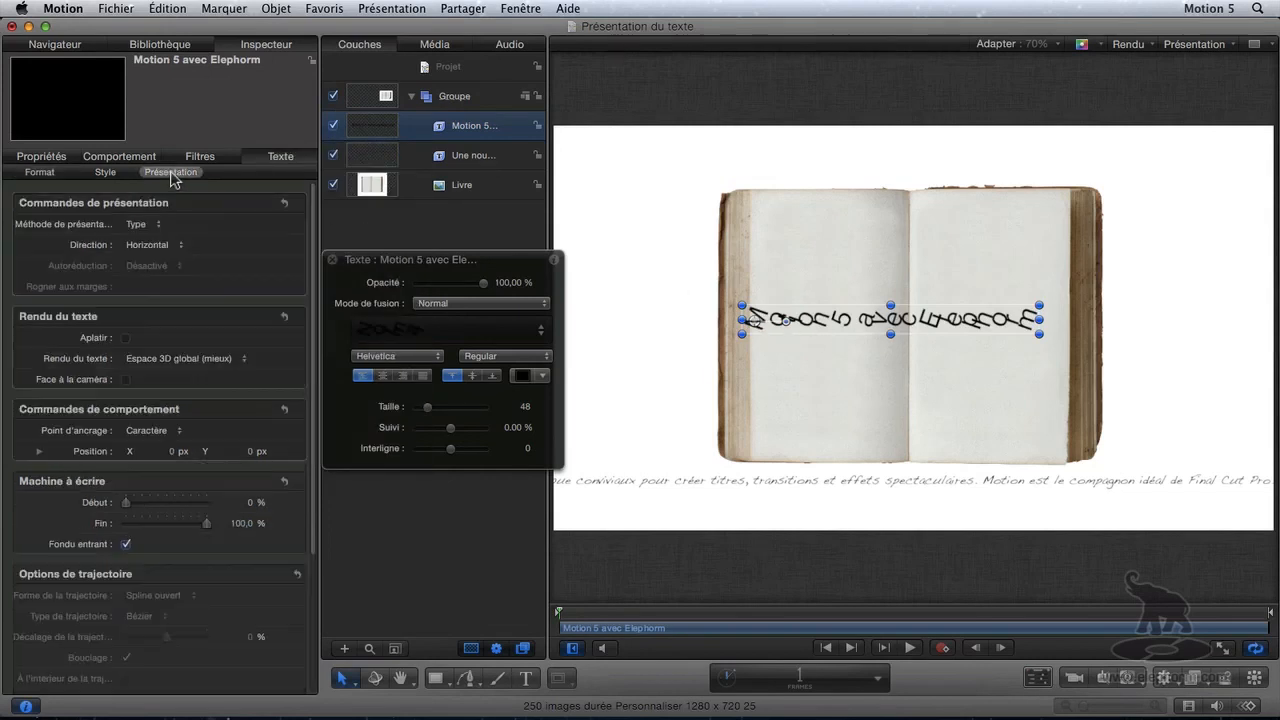
click(151, 434)
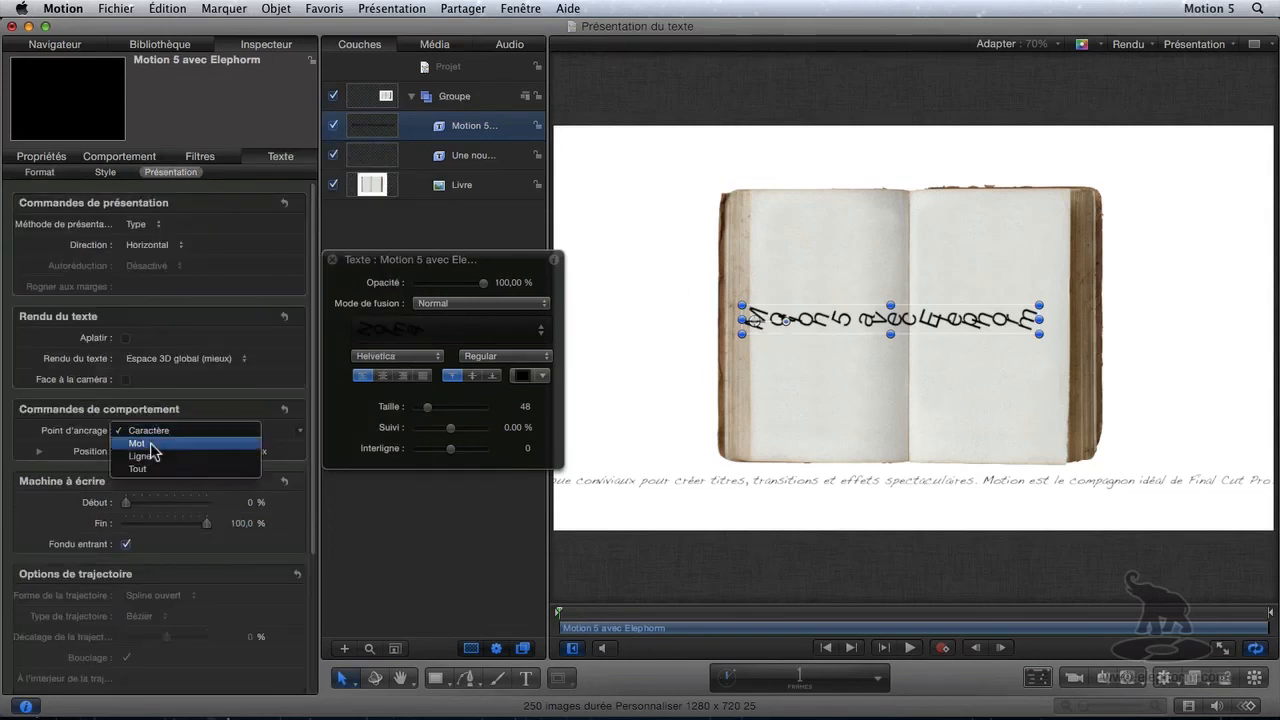
click(140, 443)
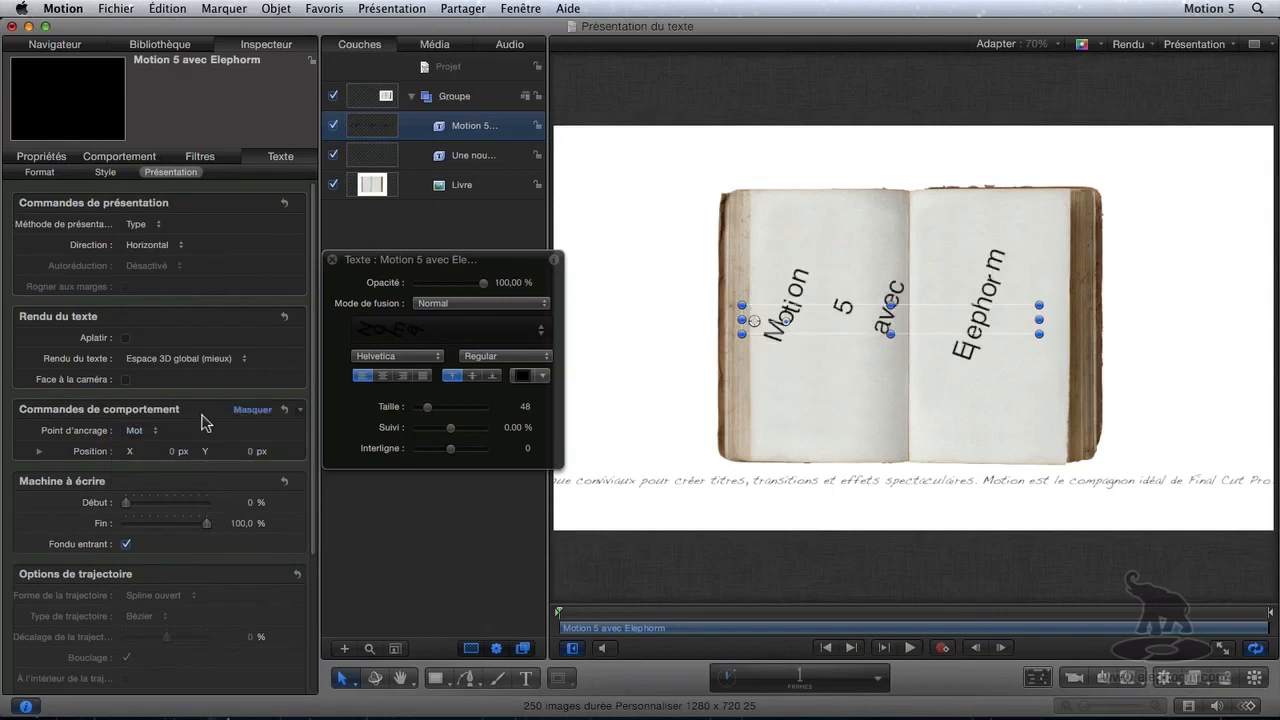
click(138, 440)
click(146, 449)
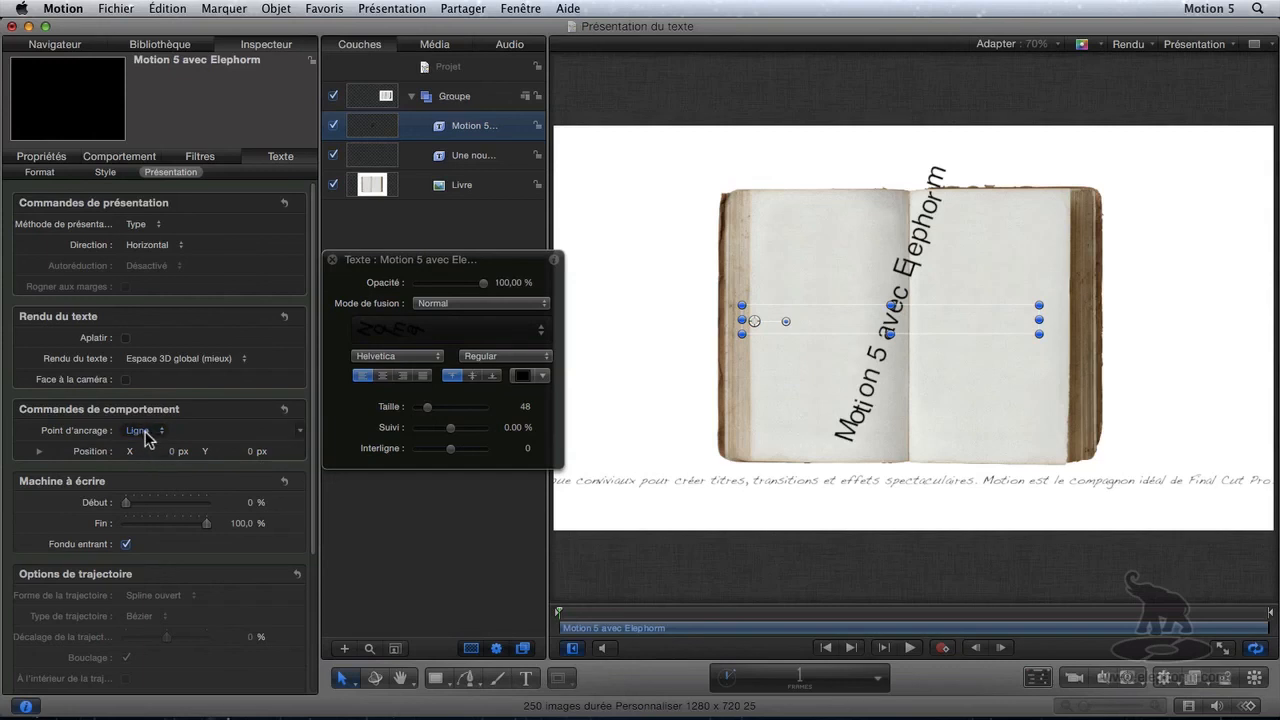
click(145, 431)
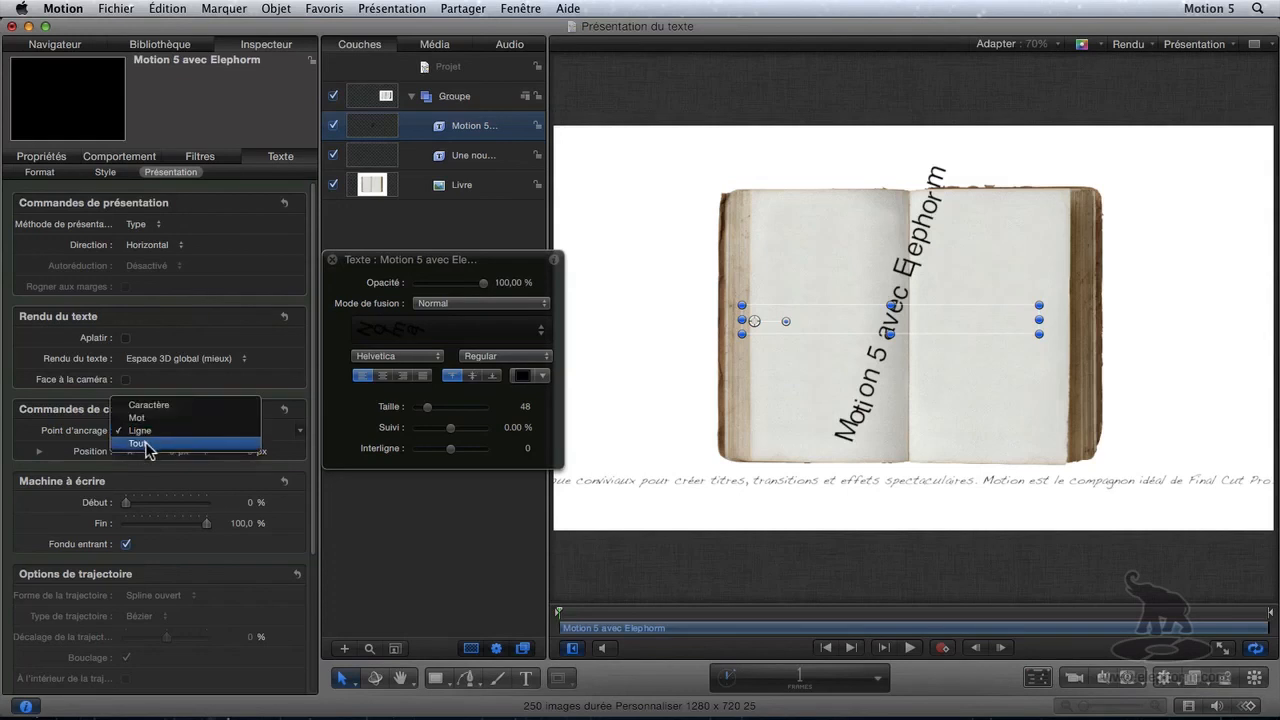
click(143, 446)
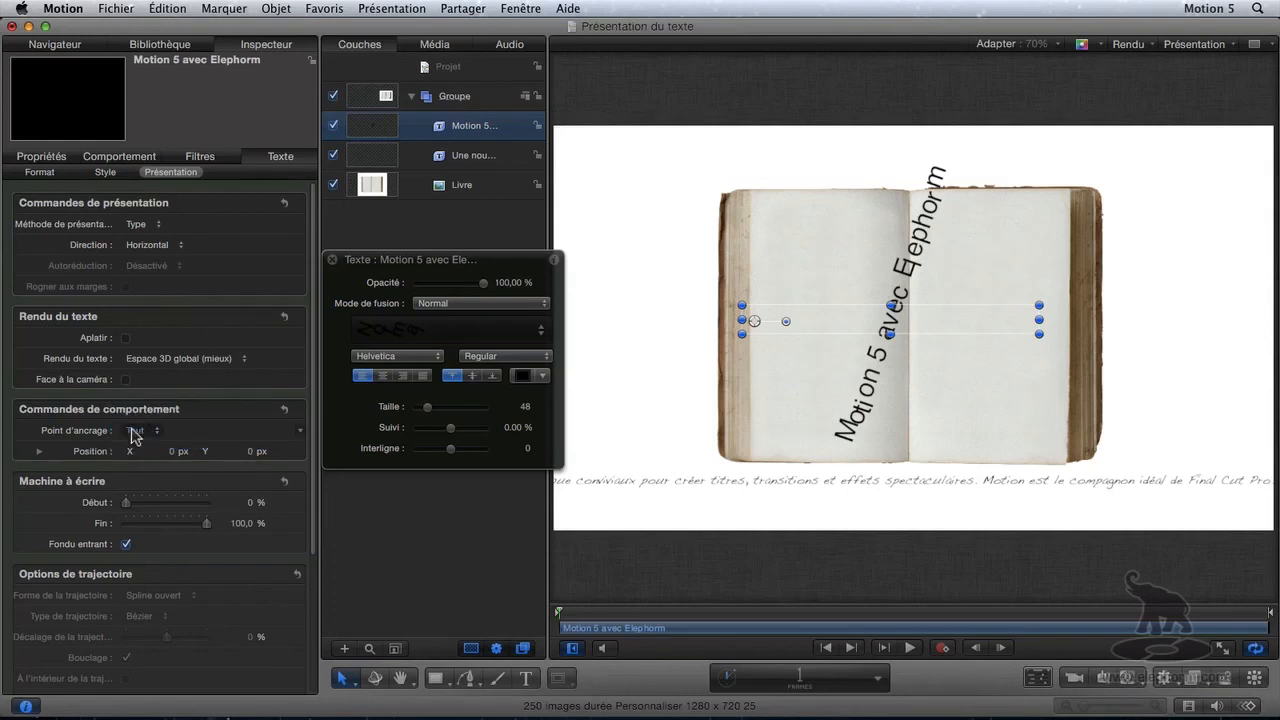
click(140, 432)
click(143, 392)
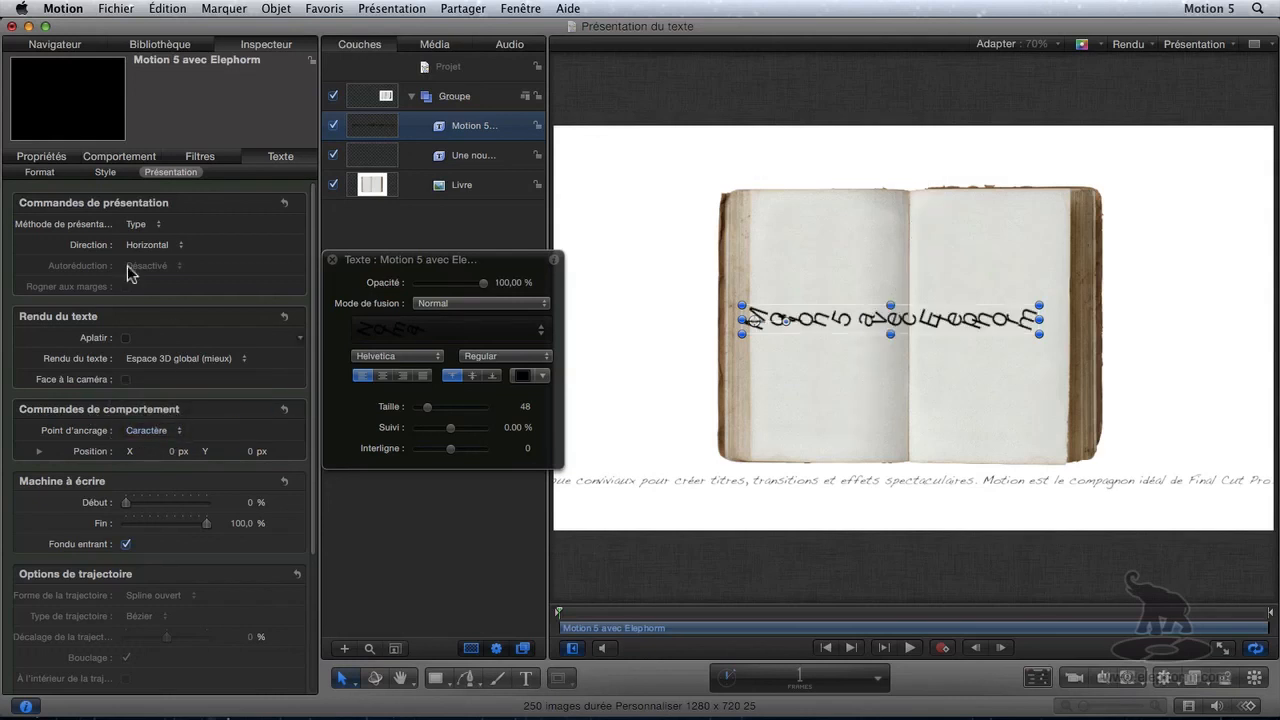
Reset the title's character rotation to 0° and return to the text layout settings.
click(44, 174)
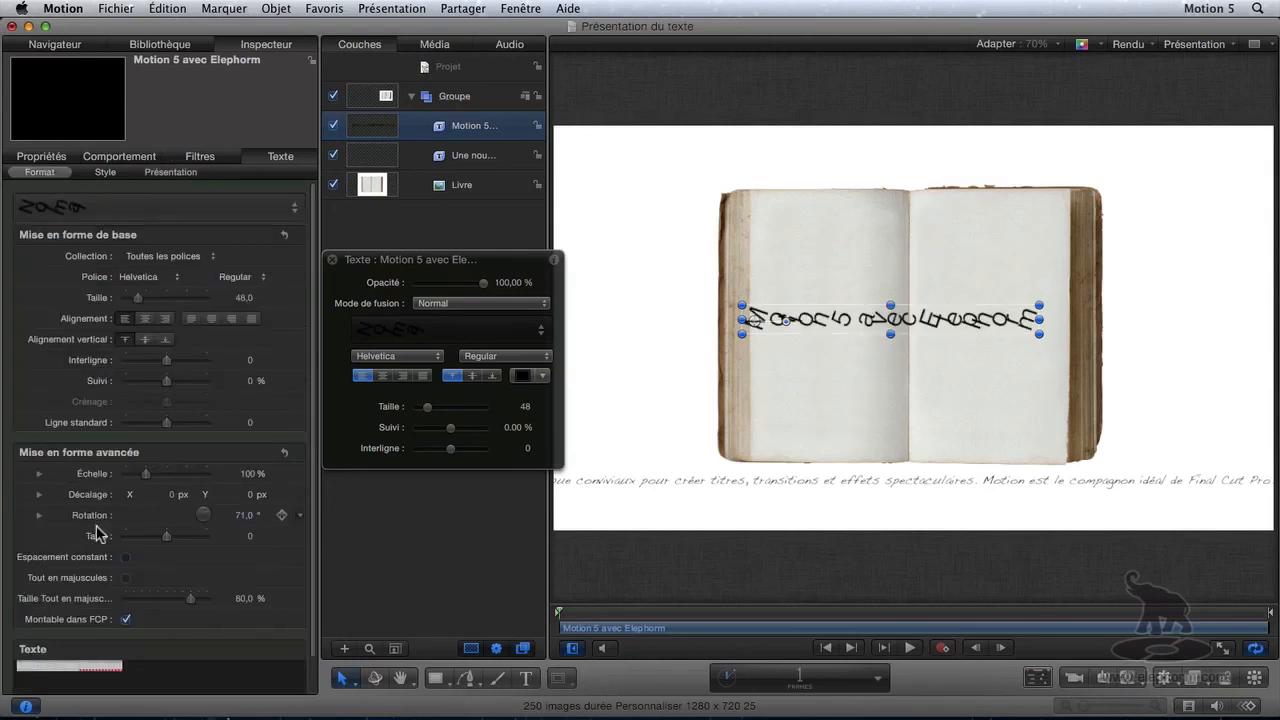
click(303, 518)
click(335, 524)
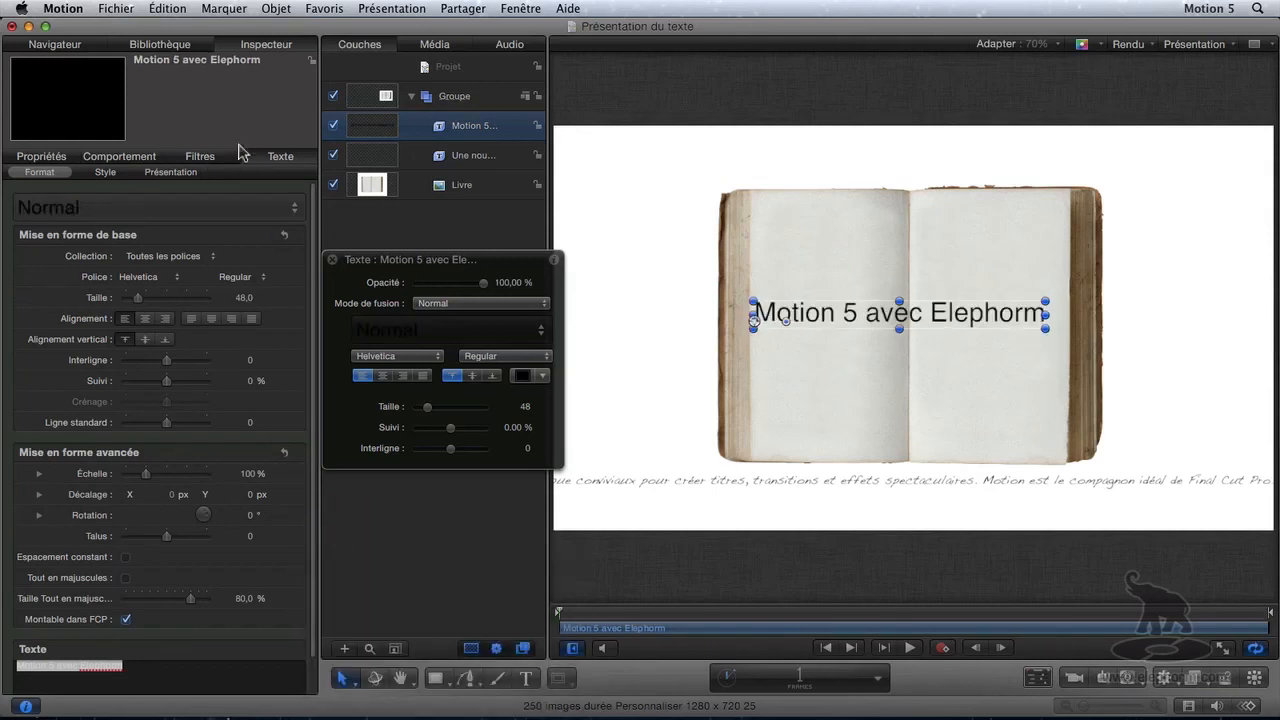
click(170, 172)
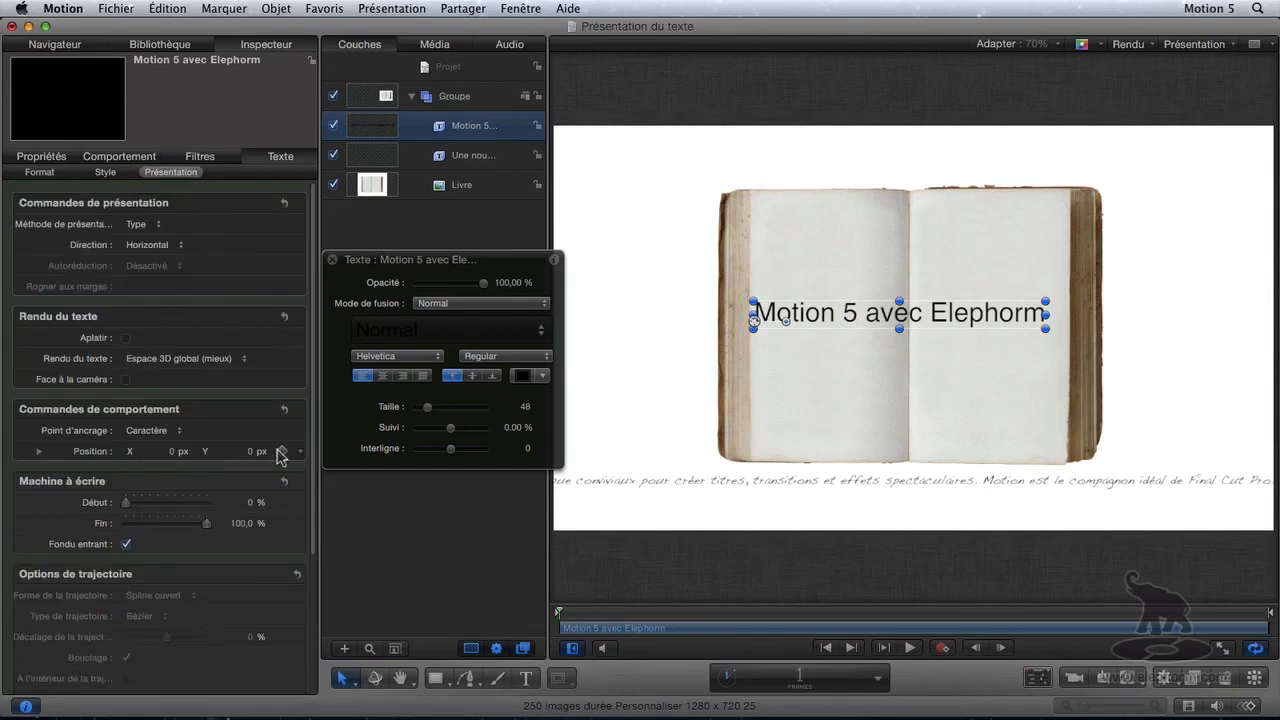
Try the Herculanum and Hoefler Text fonts on the title, and set it to ITC Franklin Gothic.
click(410, 357)
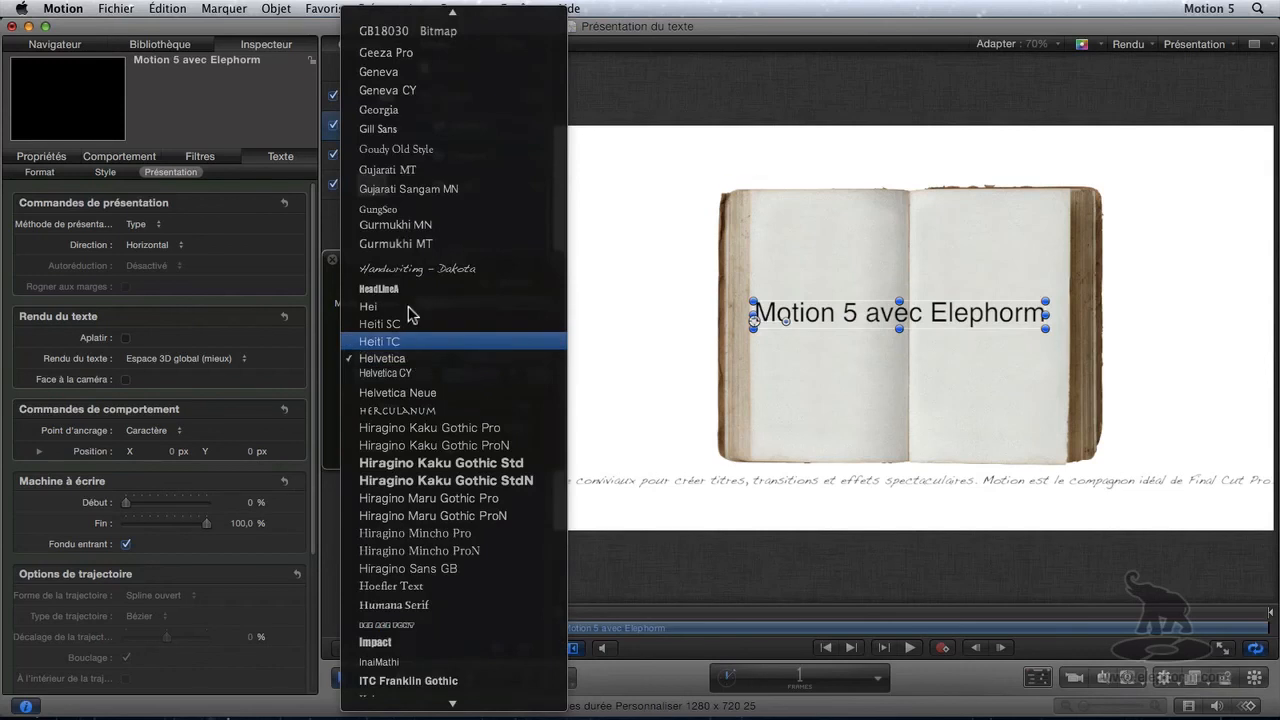
click(428, 412)
click(408, 363)
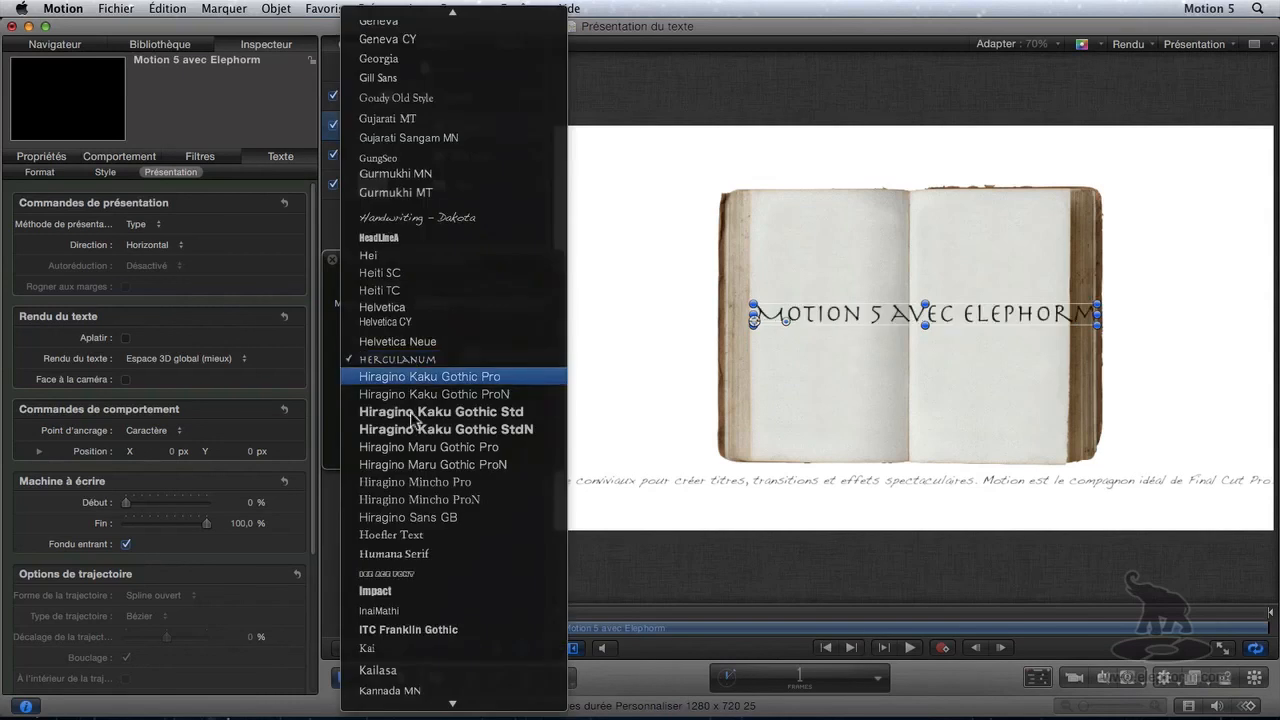
click(410, 536)
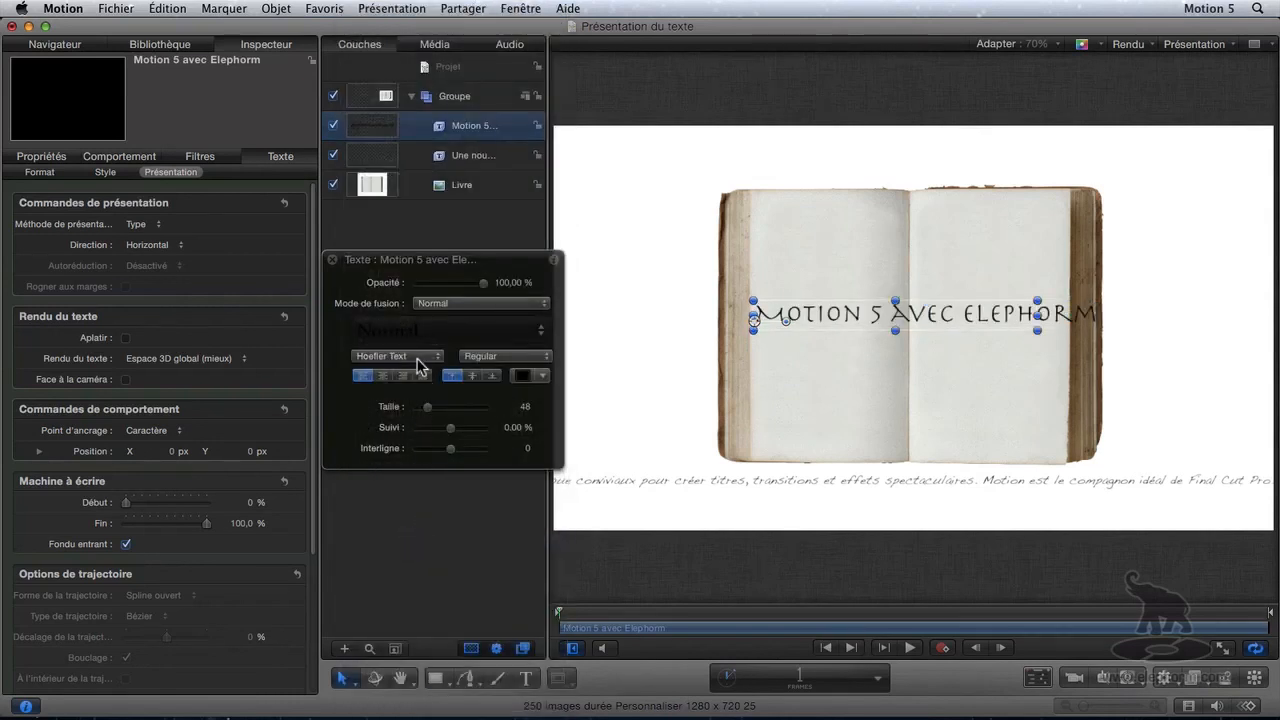
click(418, 360)
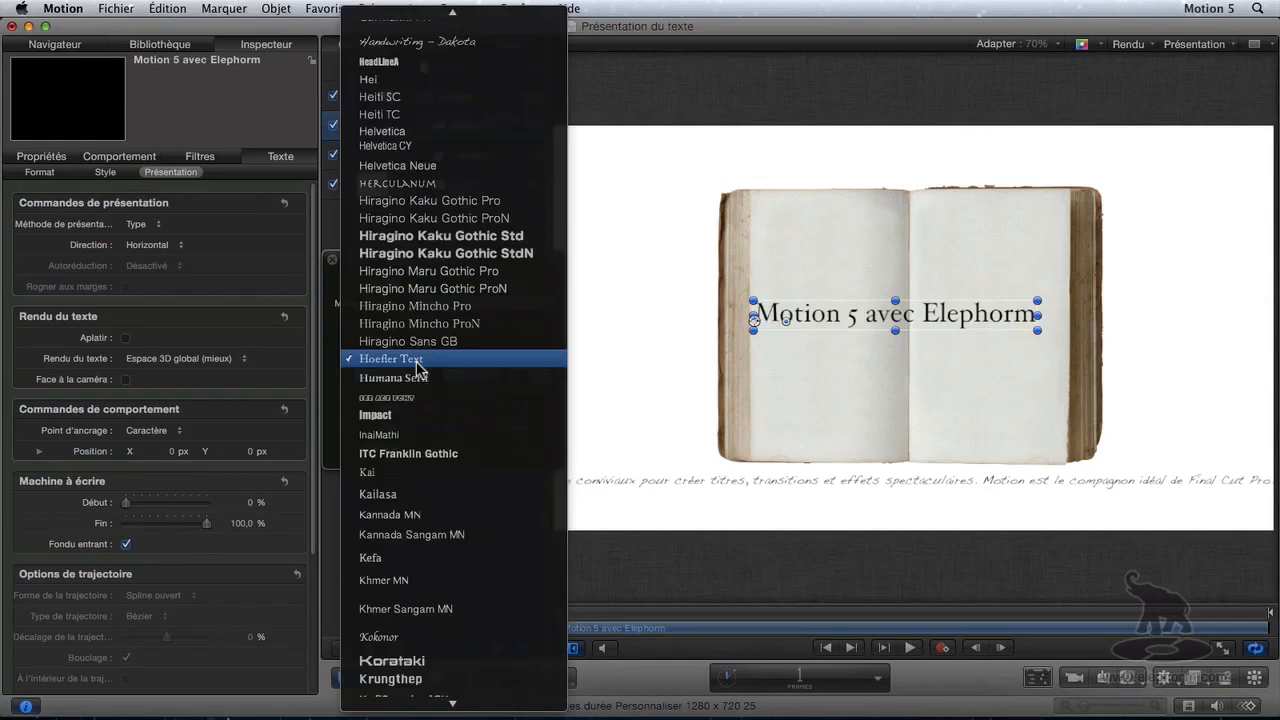
click(416, 455)
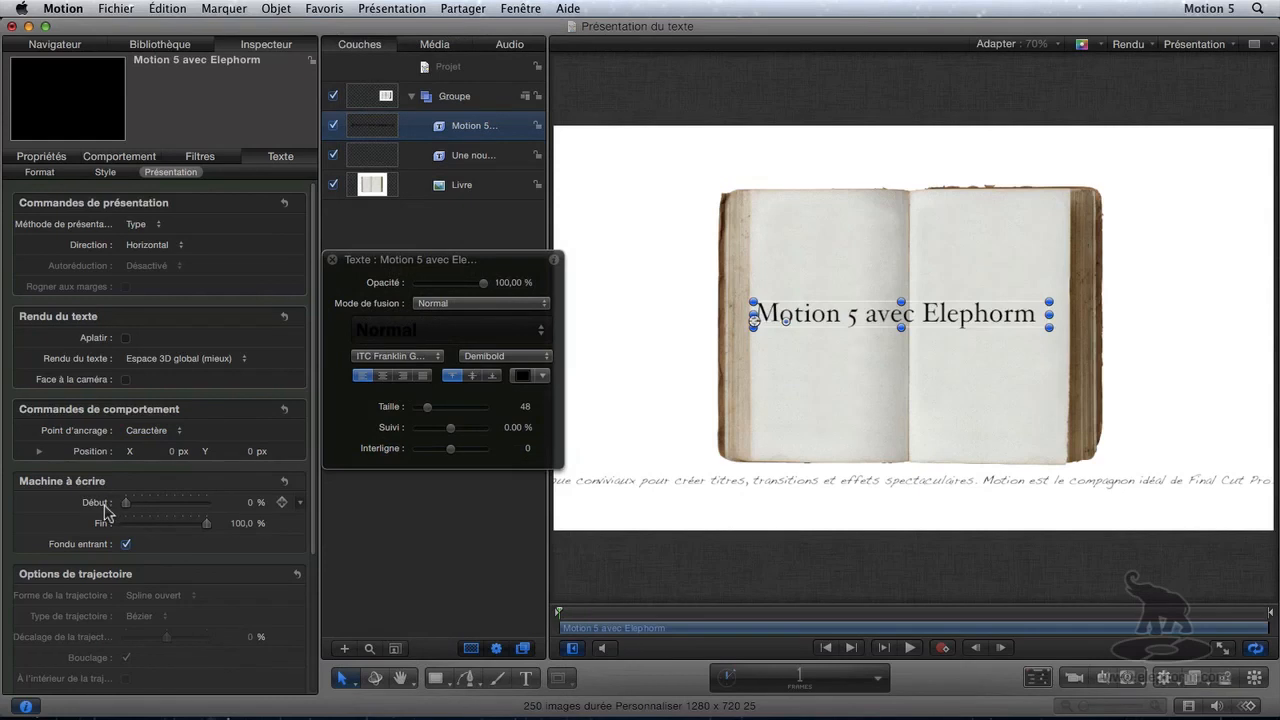
Record typewriter keyframes for the title, with Fin at 0% on frame 1 and 100% on frame 121.
drag(204, 522, 120, 540)
click(125, 544)
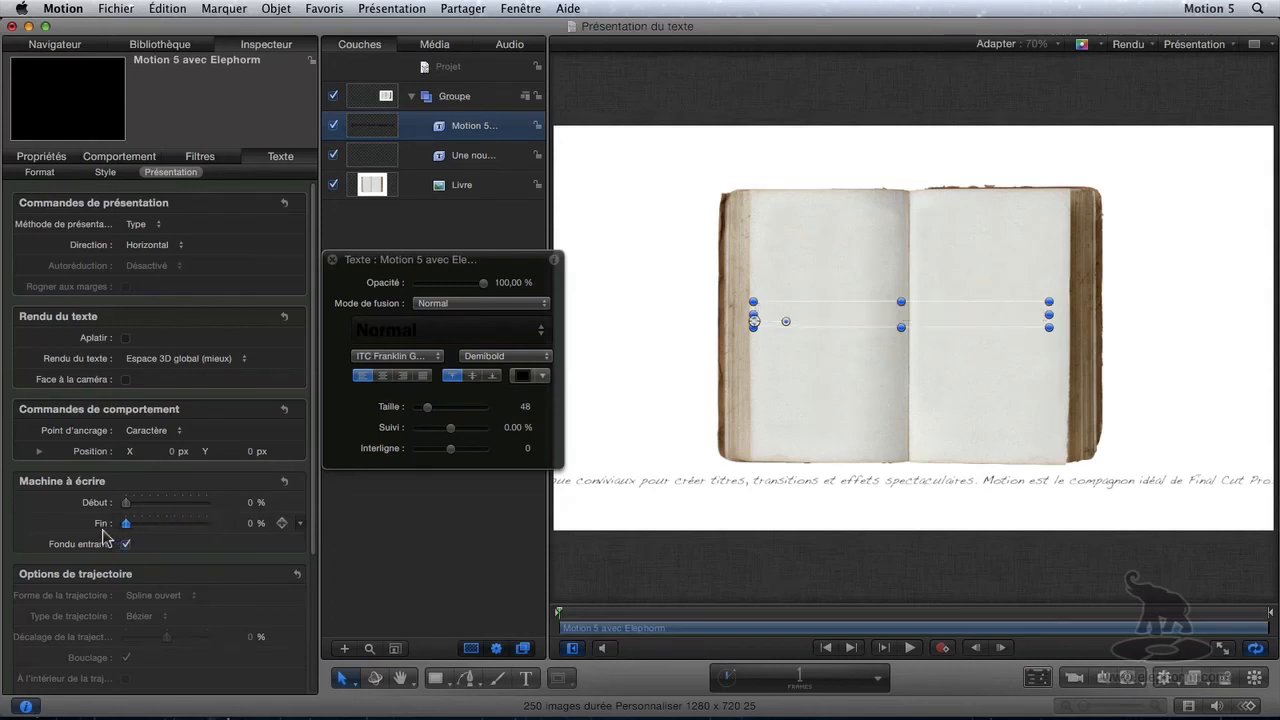
click(943, 649)
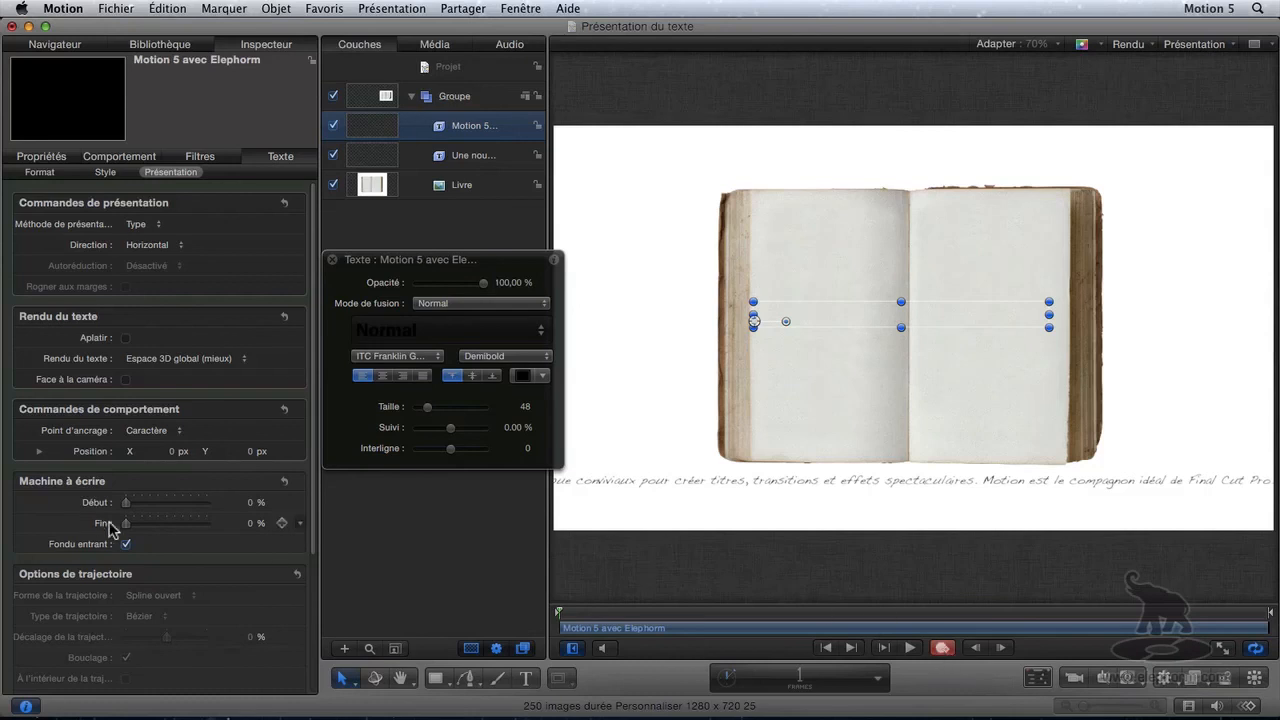
drag(131, 533, 124, 537)
drag(614, 620, 906, 624)
drag(124, 526, 224, 530)
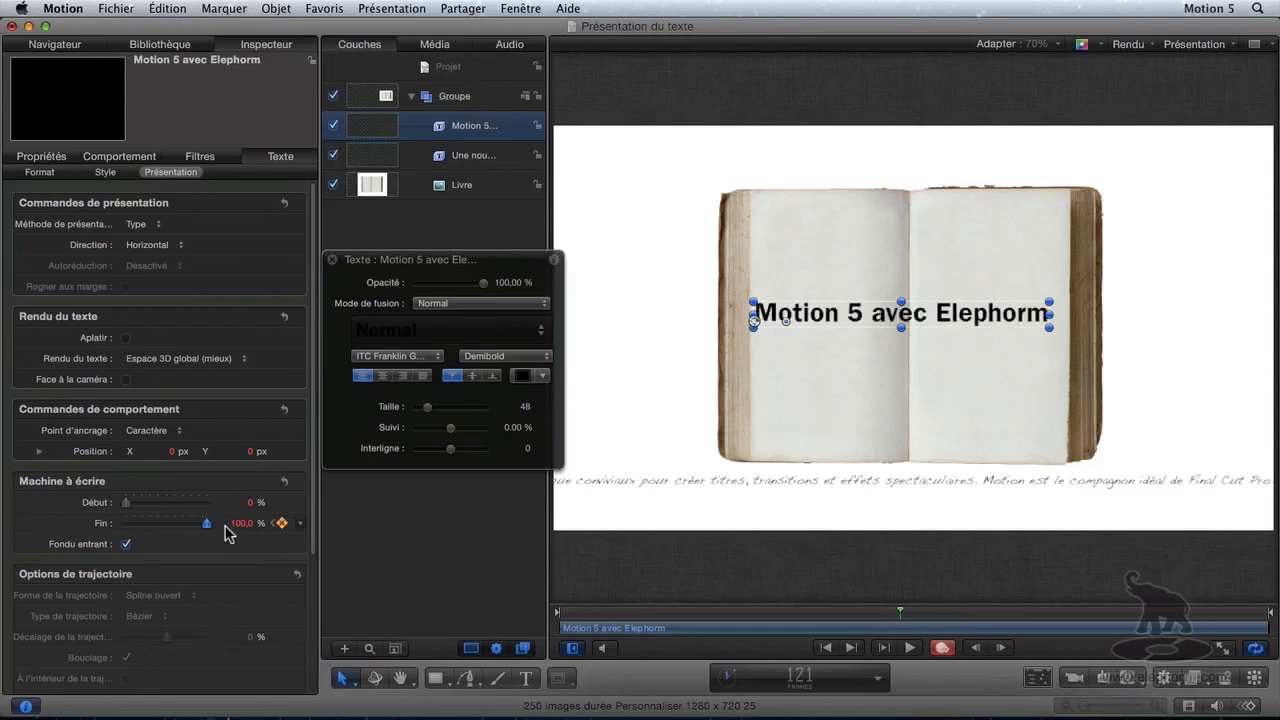
Stop keyframe recording and play the typewriter animation from the first frame.
click(896, 614)
drag(878, 620, 503, 612)
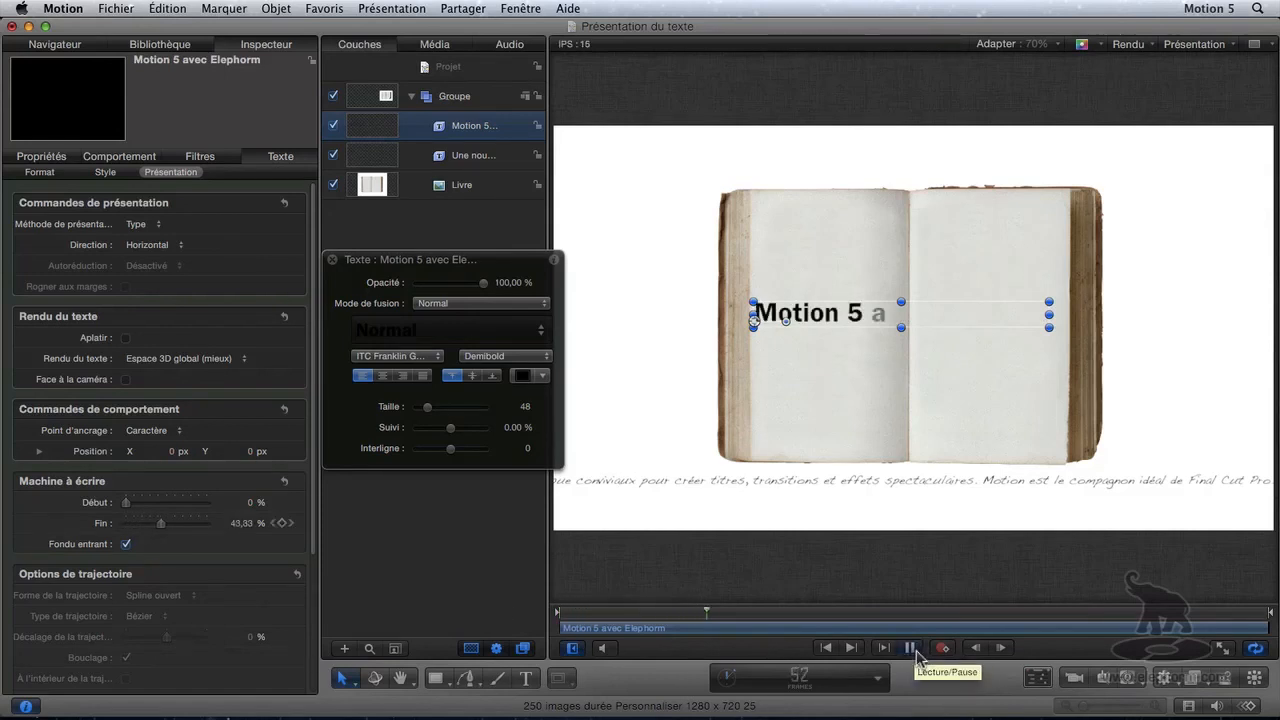
click(910, 648)
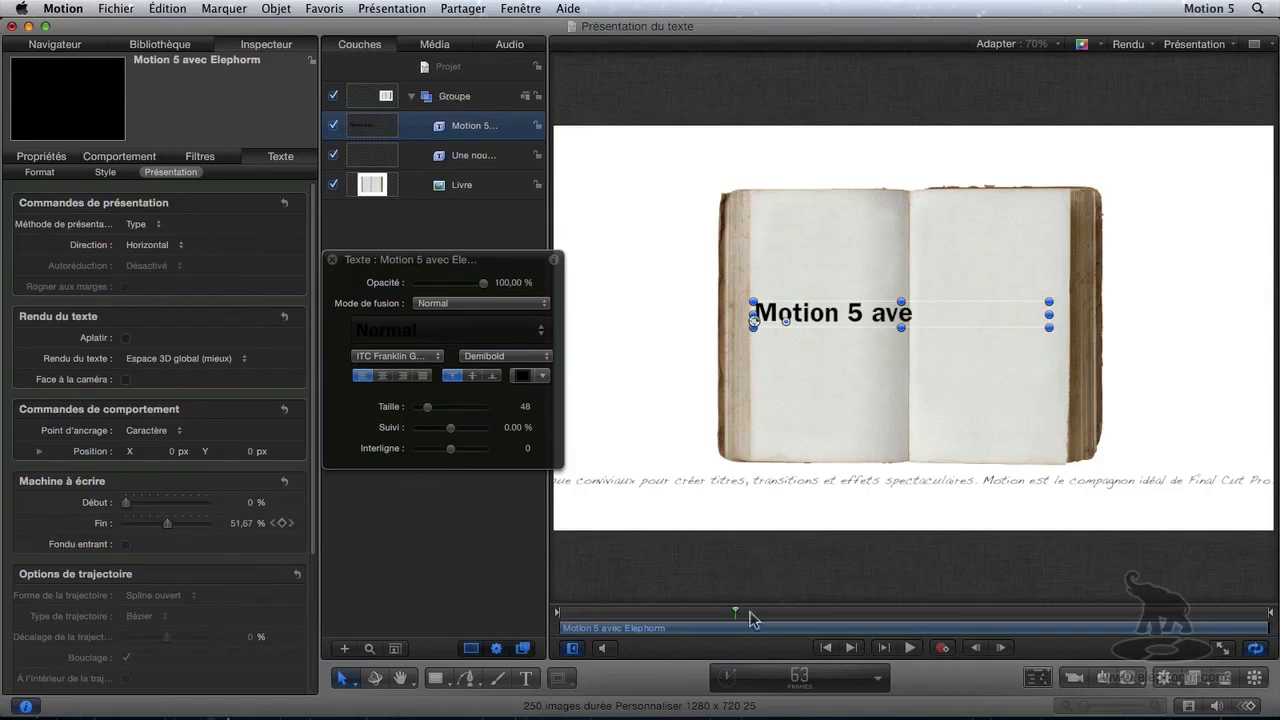
Disable Fondu entrant, replay the typewriter animation from the start, and return to frame 1.
drag(705, 614, 486, 611)
click(910, 648)
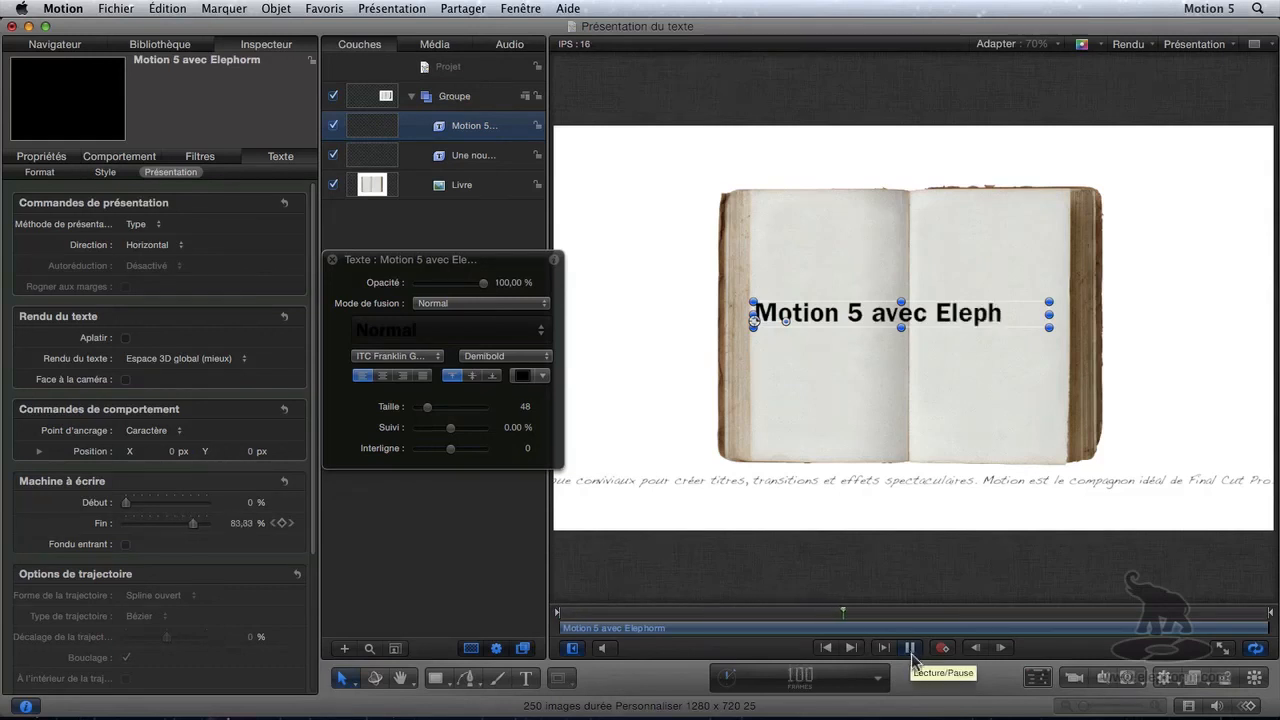
click(911, 650)
drag(897, 617, 592, 623)
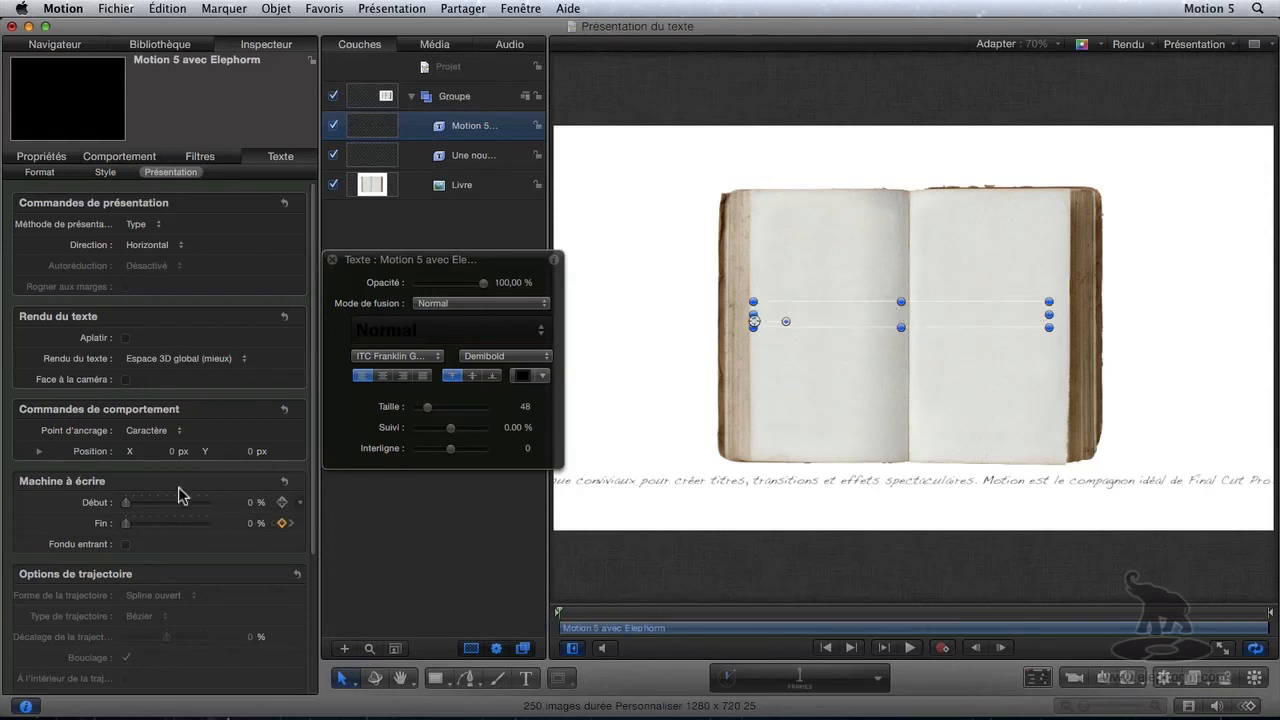
Toggle Fondu entrant on and off again, and set the typewriter's Fin value to 100% on frame 1.
click(126, 544)
click(124, 545)
drag(126, 523, 218, 532)
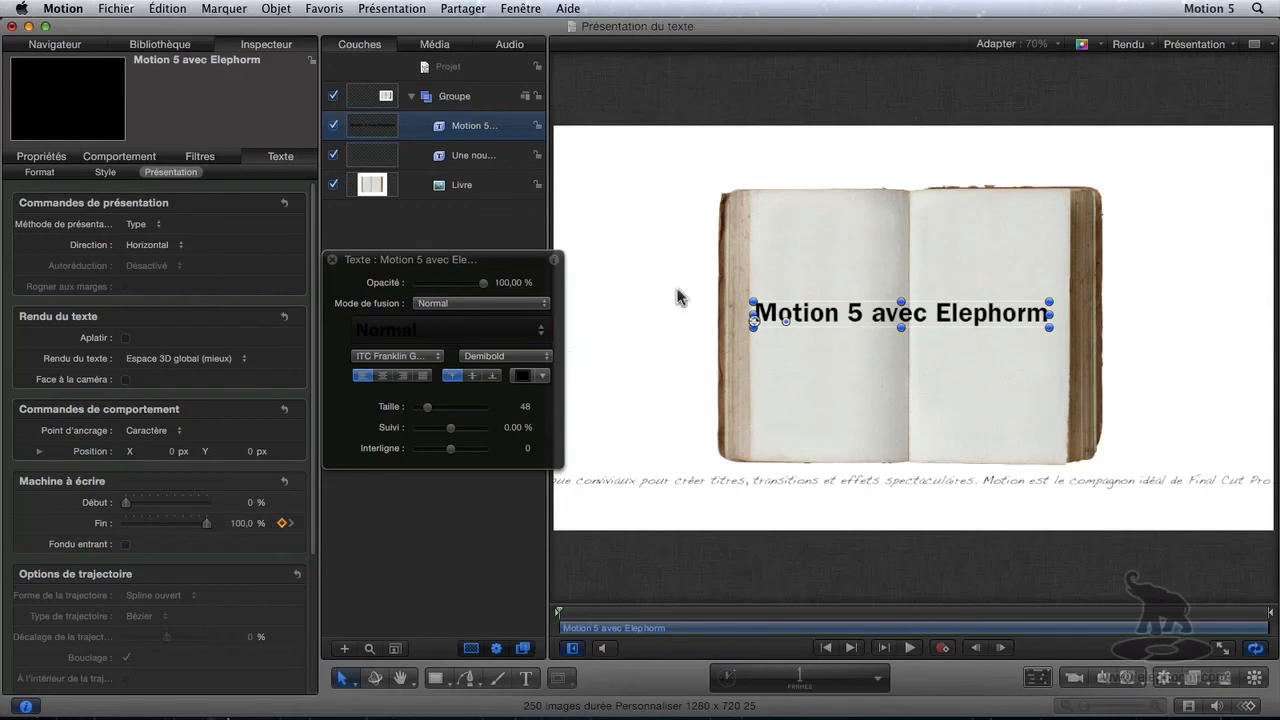
Try the 80s preset style on the title, and apply the Blue Wave style.
click(419, 337)
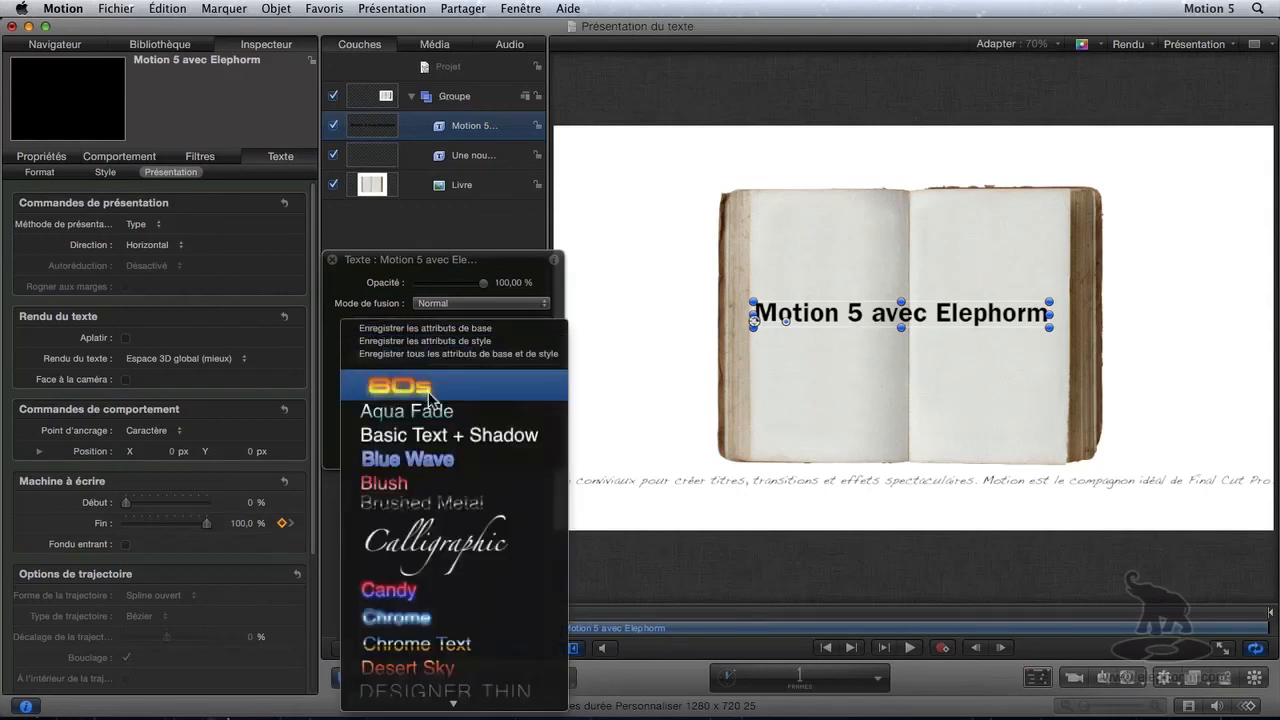
key(Escape)
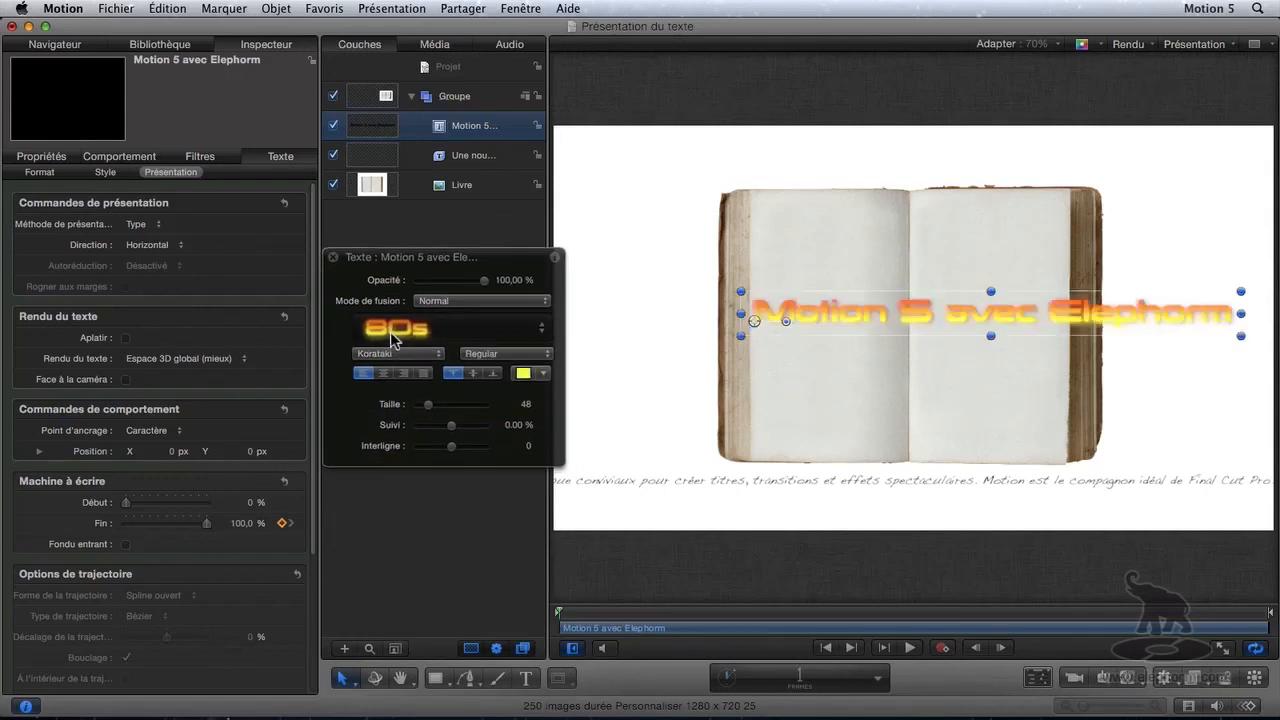
click(406, 338)
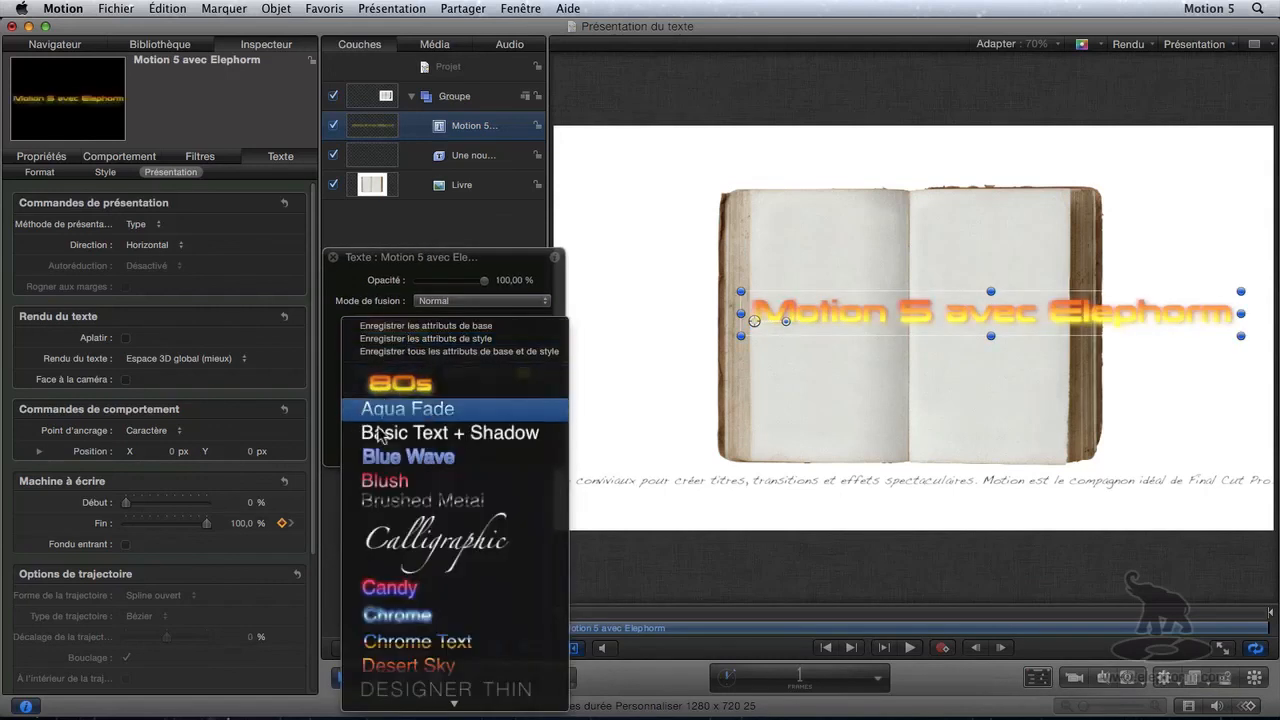
key(Escape)
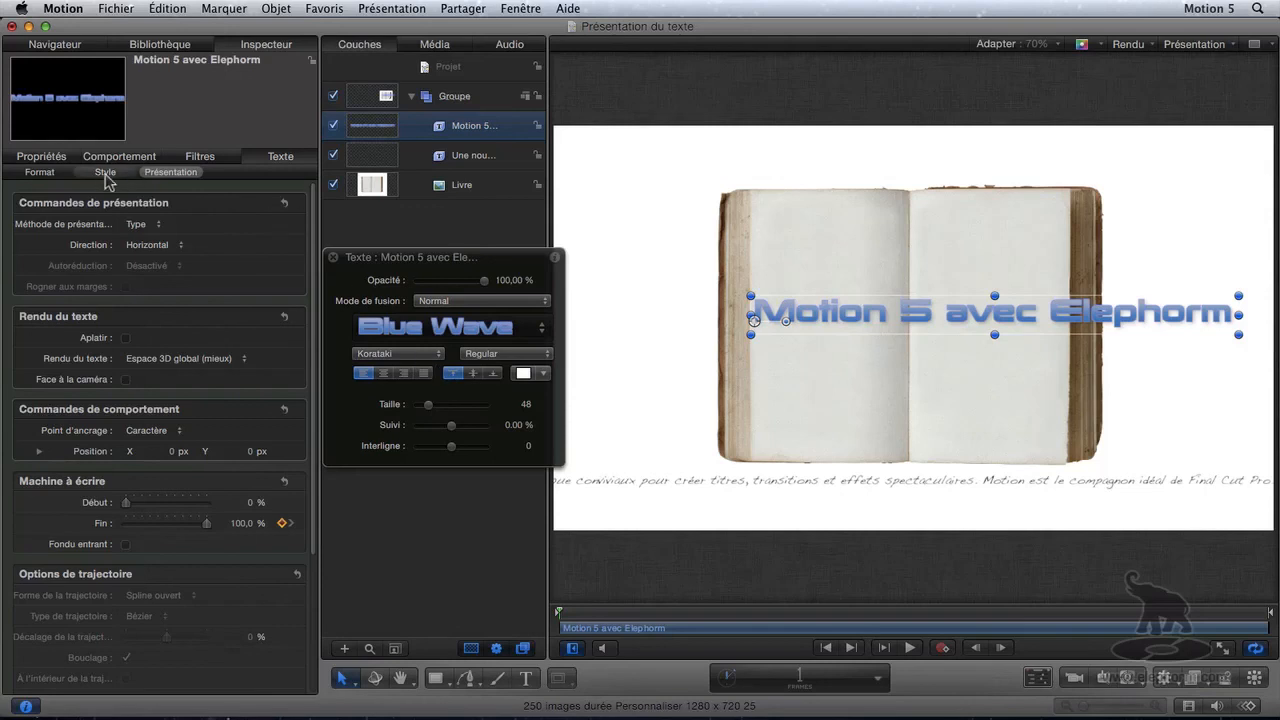
Save all the title's base and style attributes as a preset named "Mon Style à moi" and return to the layout settings.
click(42, 173)
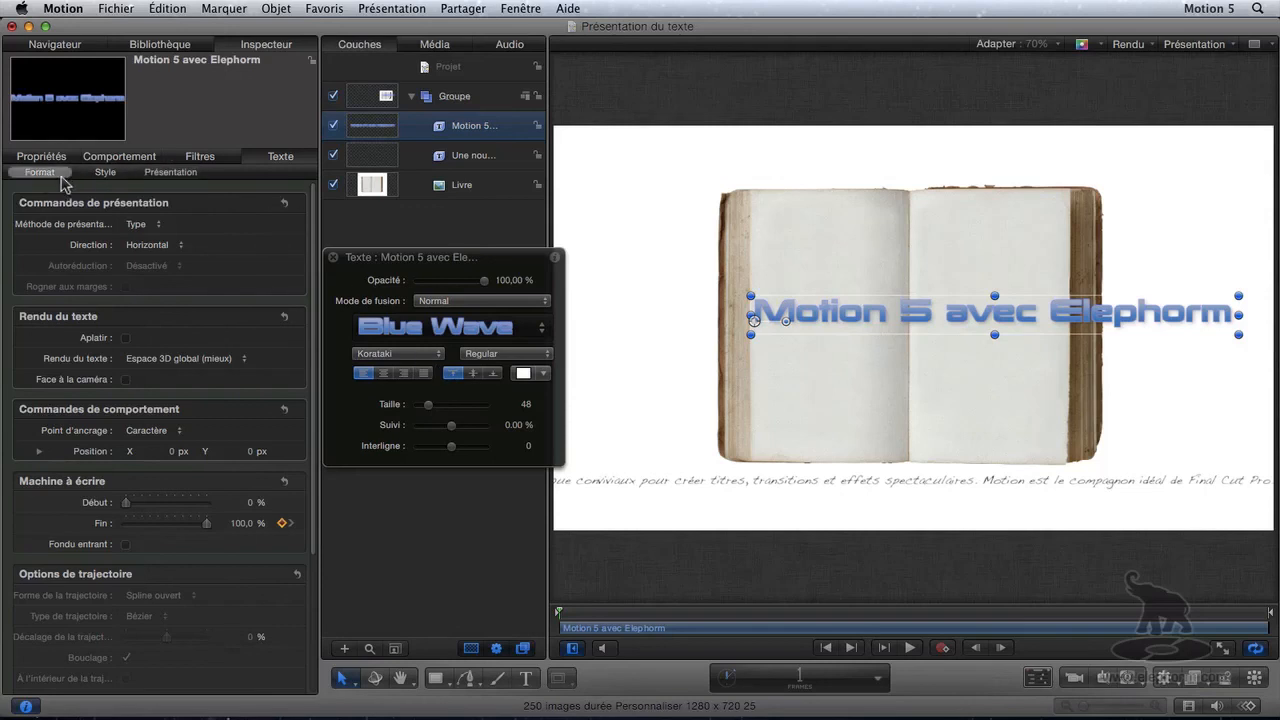
click(110, 176)
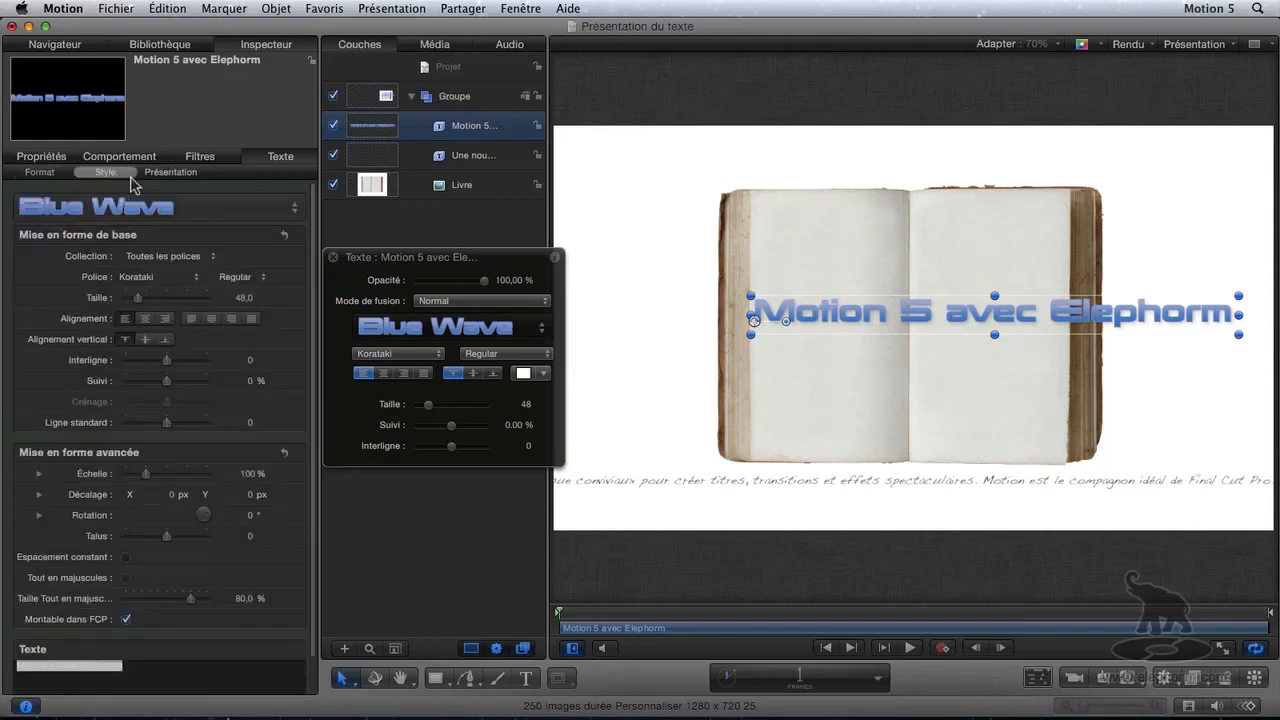
click(242, 210)
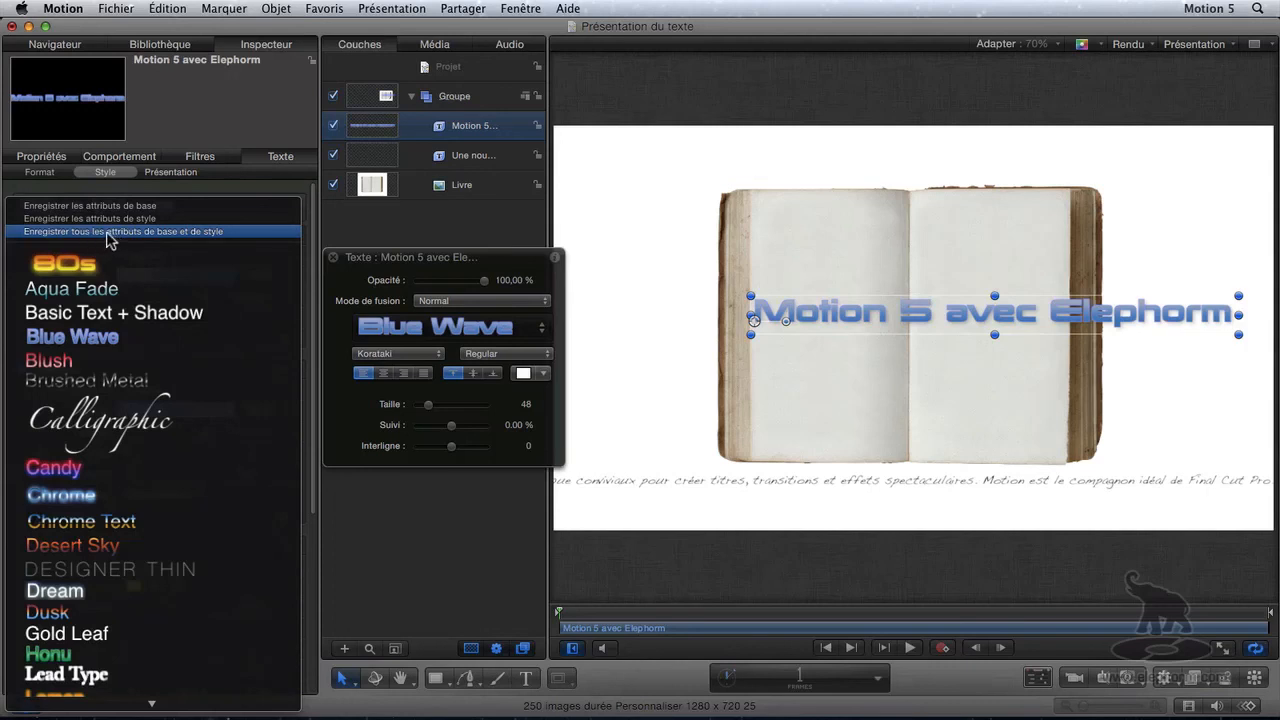
click(82, 232)
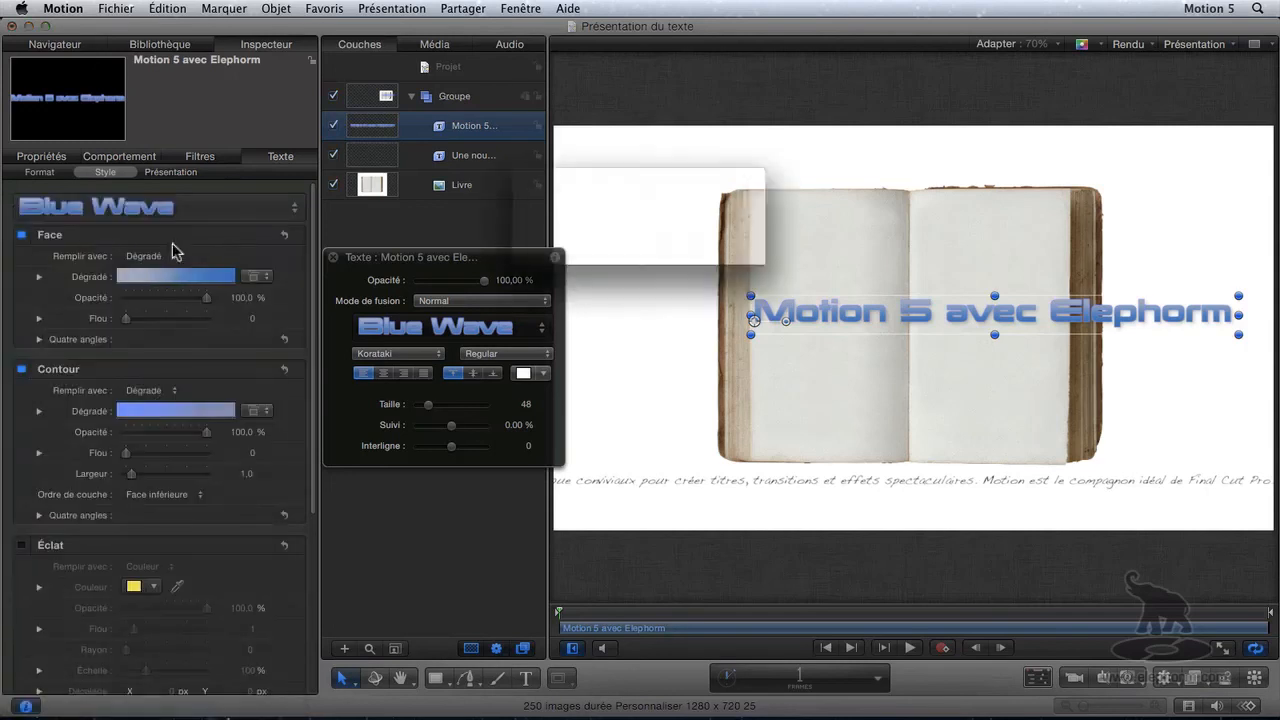
click(557, 230)
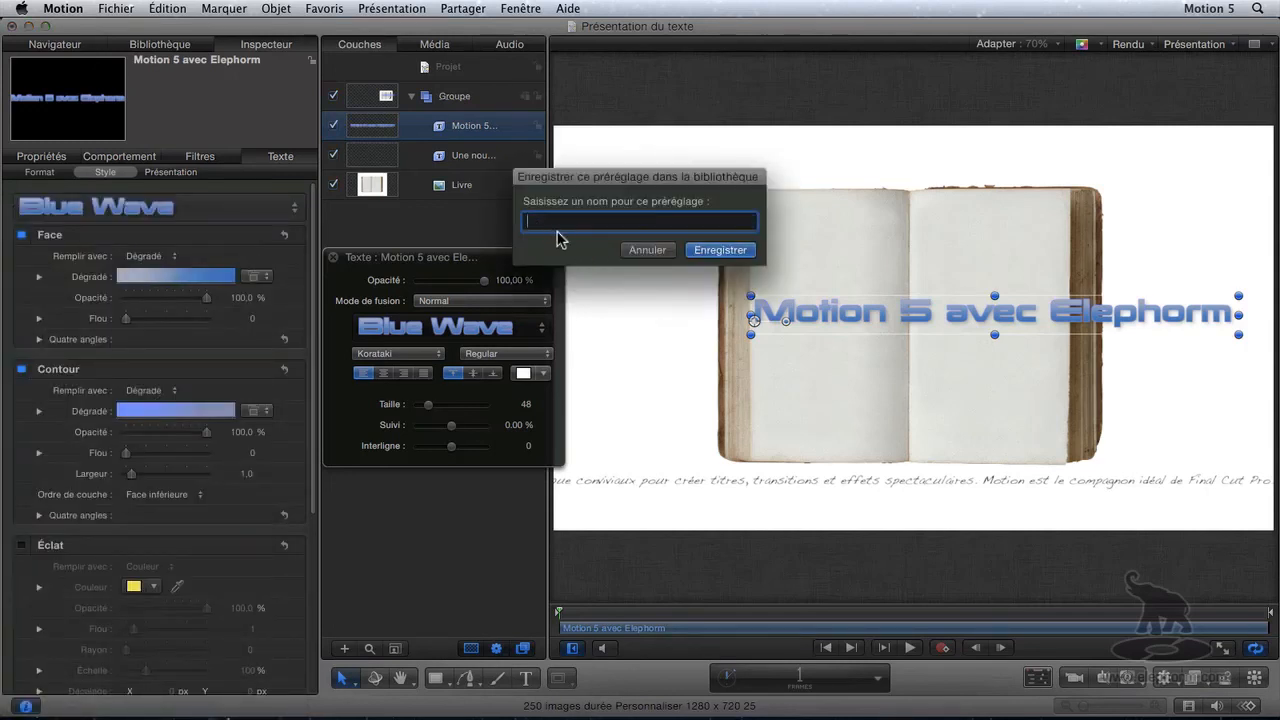
text(Mon )
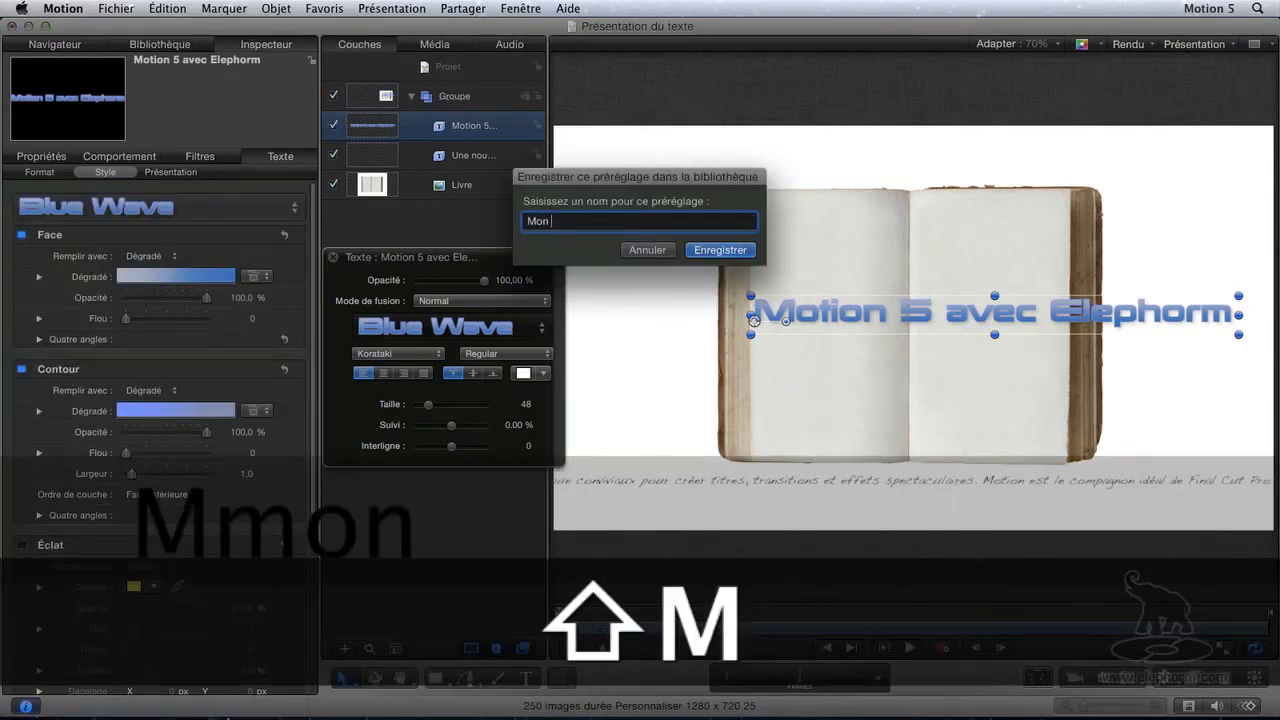
text(Style )
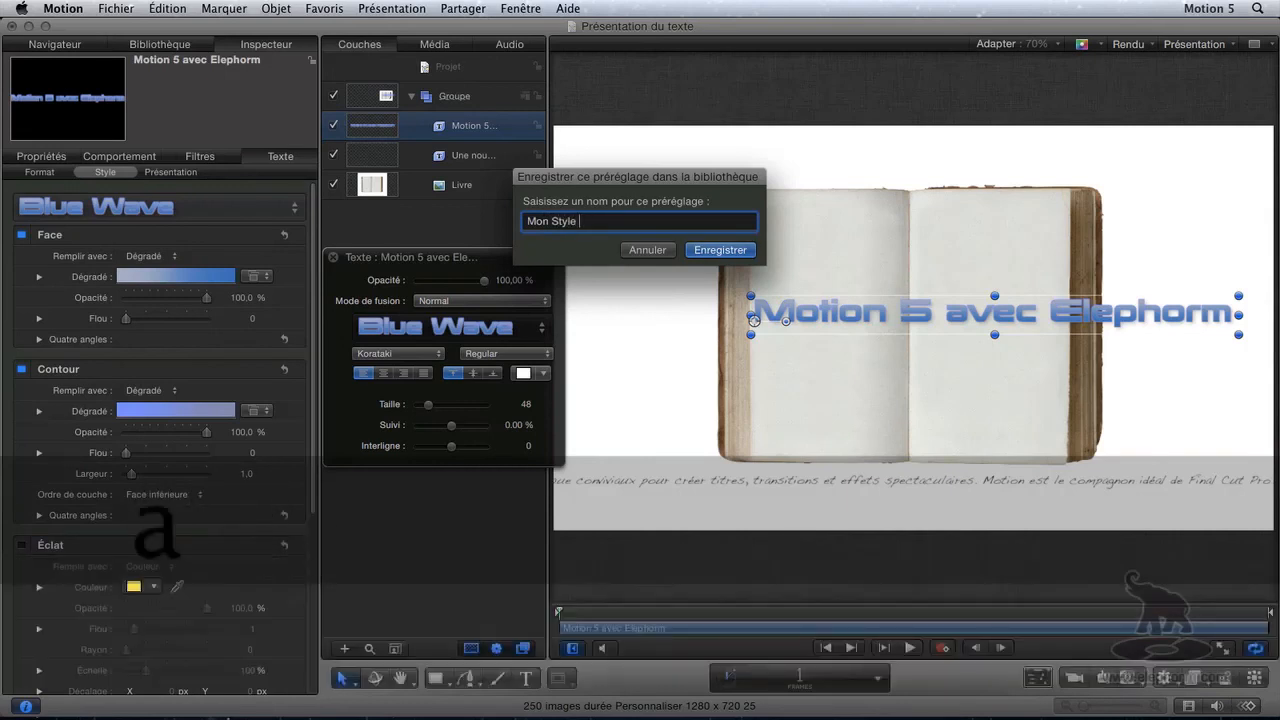
text(à moi)
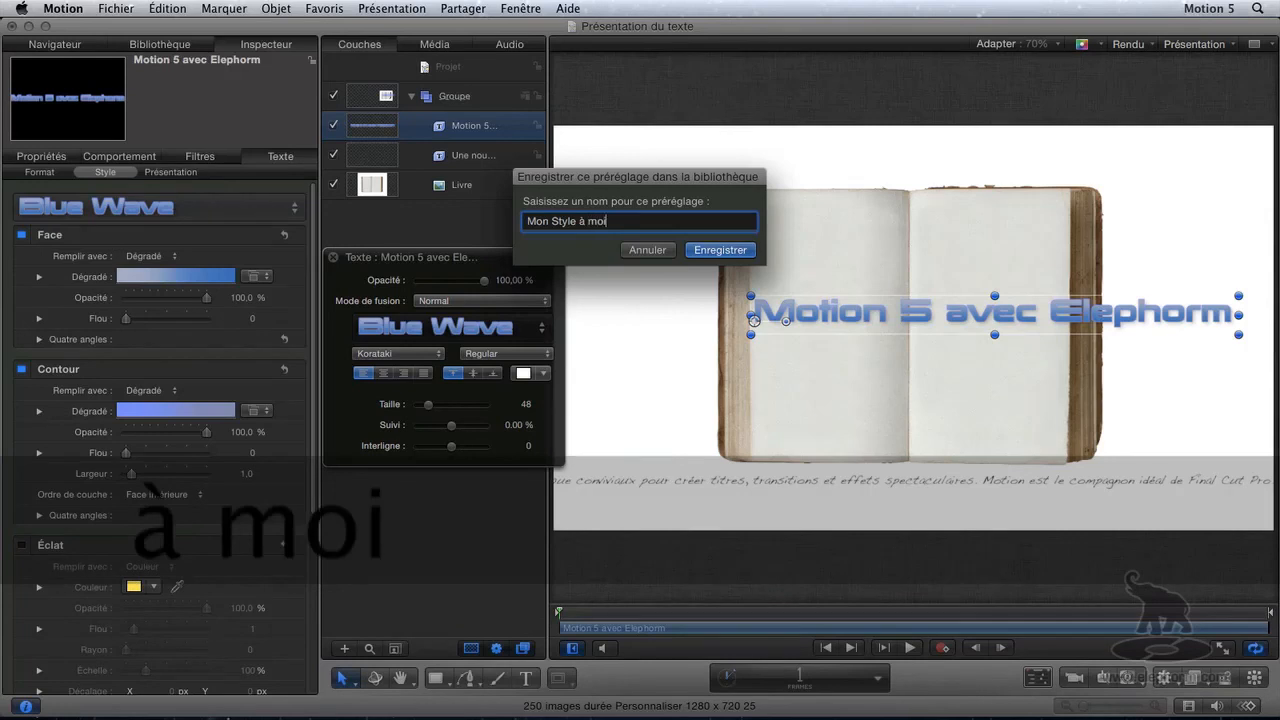
click(722, 252)
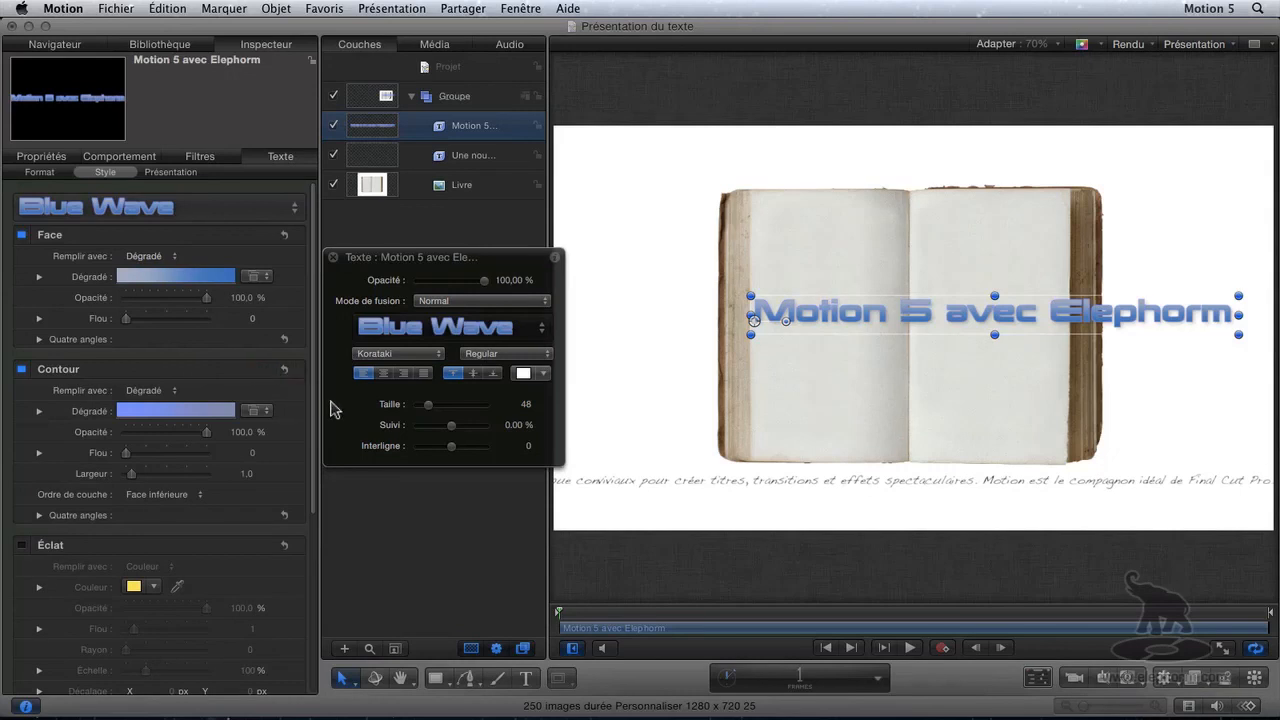
click(170, 172)
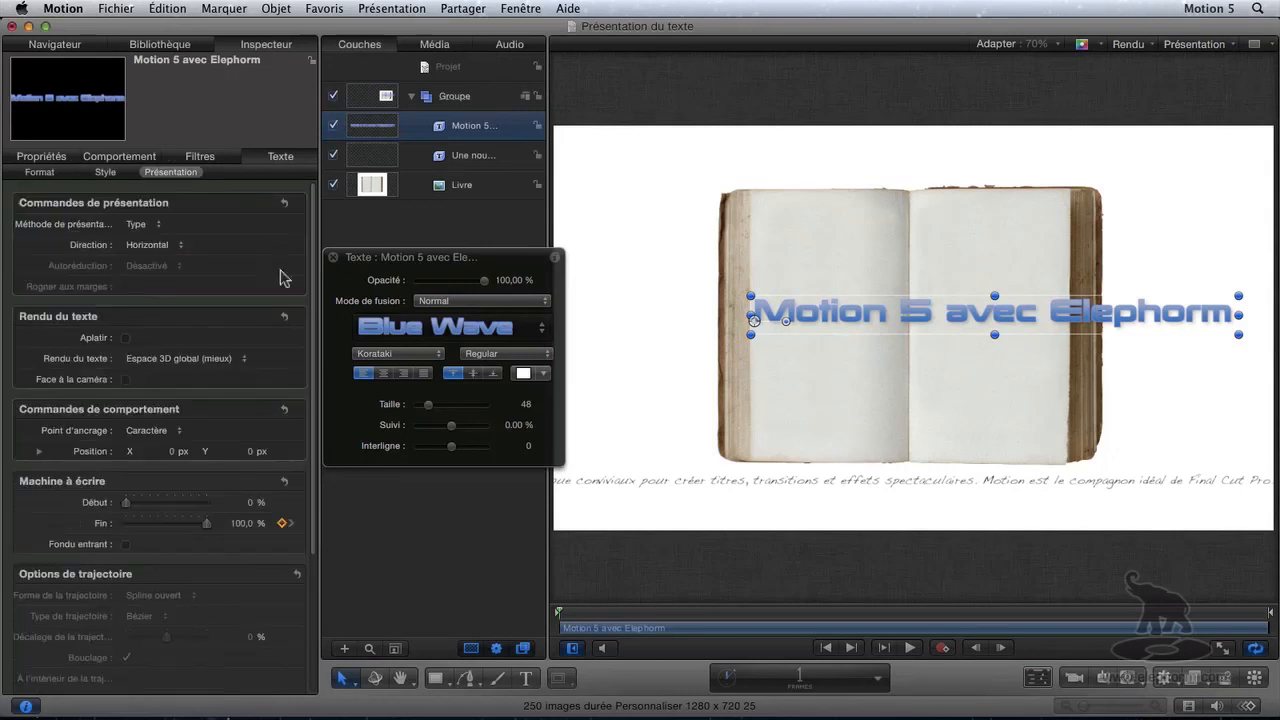